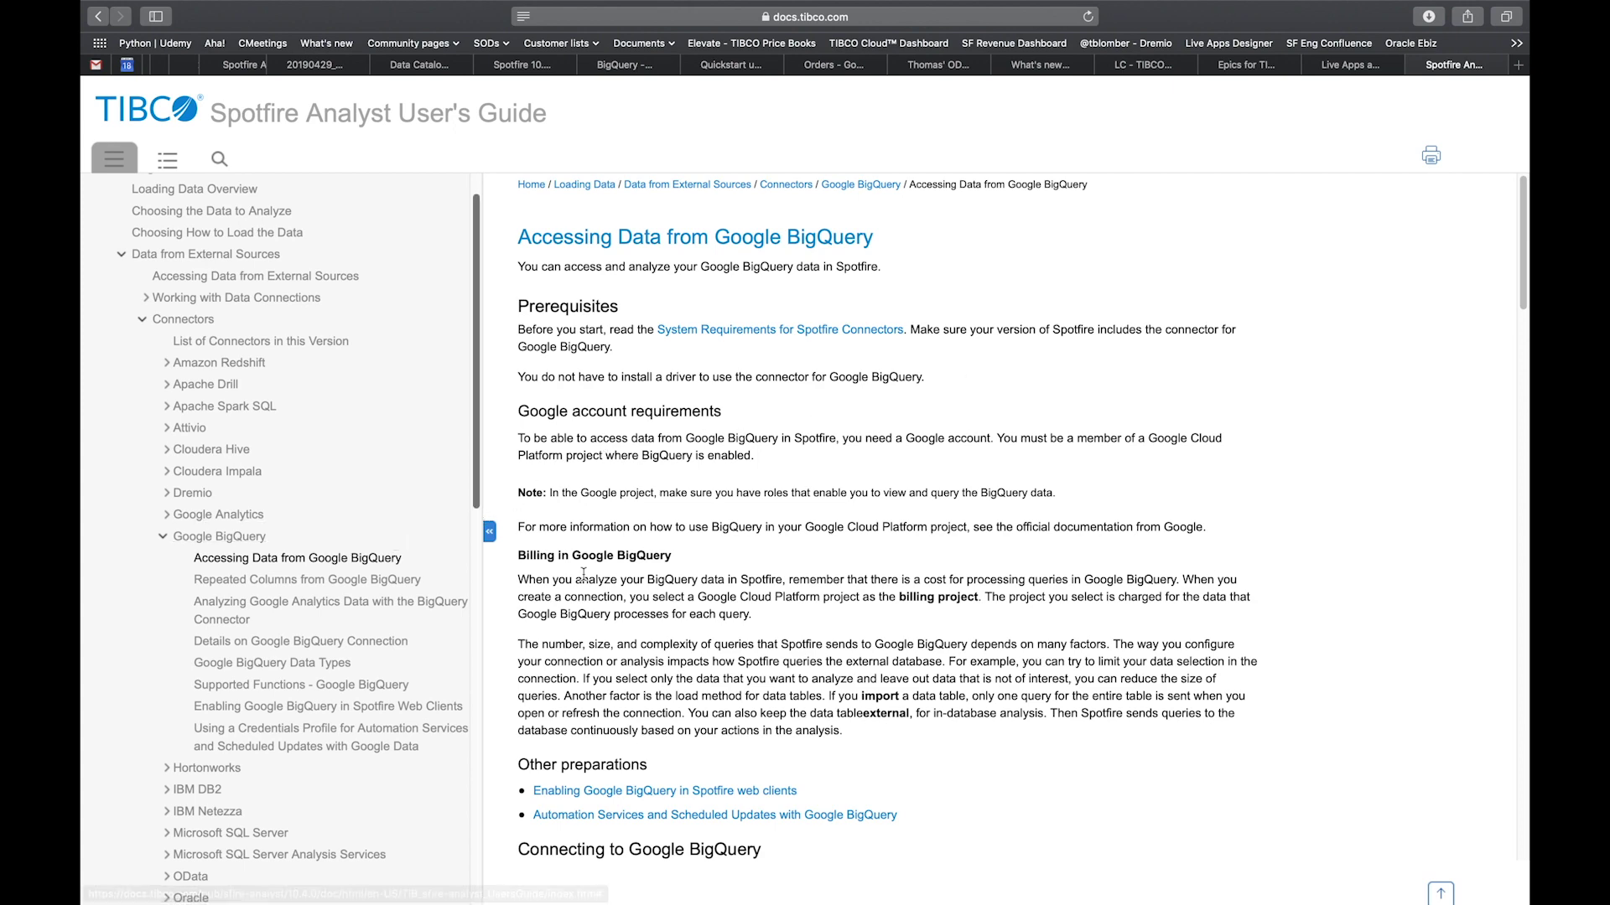
Scroll through the BigQuery connection steps and highlight the word 'Billing' to point it out
scroll(586, 578, down, 3)
scroll(579, 562, down, 1)
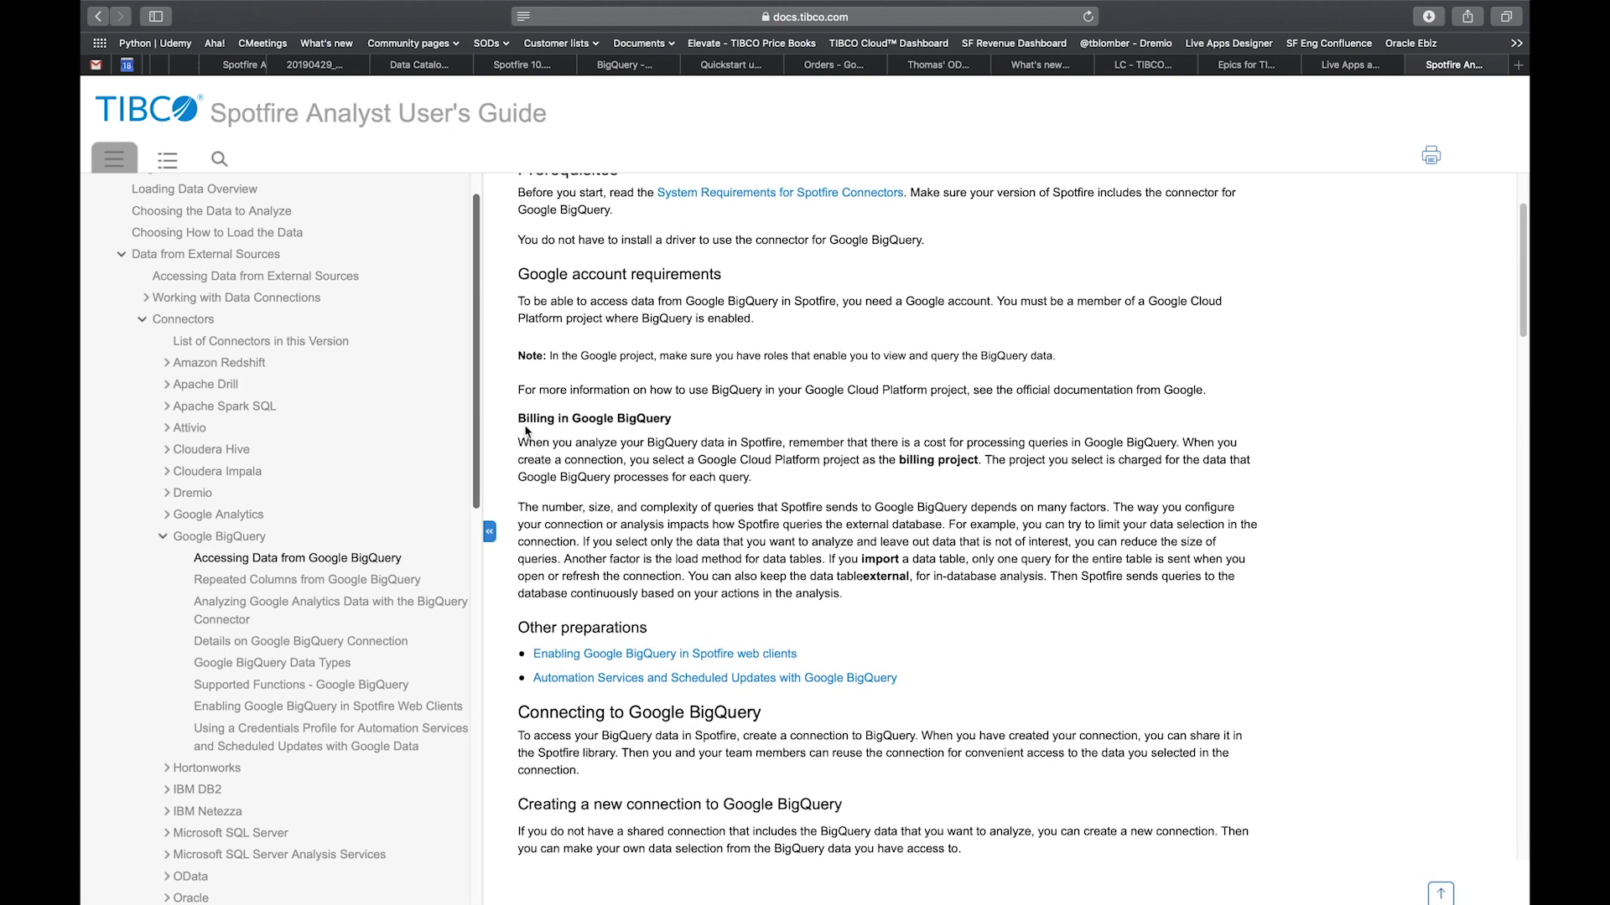
double_click(532, 417)
click(552, 495)
Scroll further, highlight 'Connecting', then open the Repeated Columns from Google BigQuery article
scroll(971, 659, down, 3)
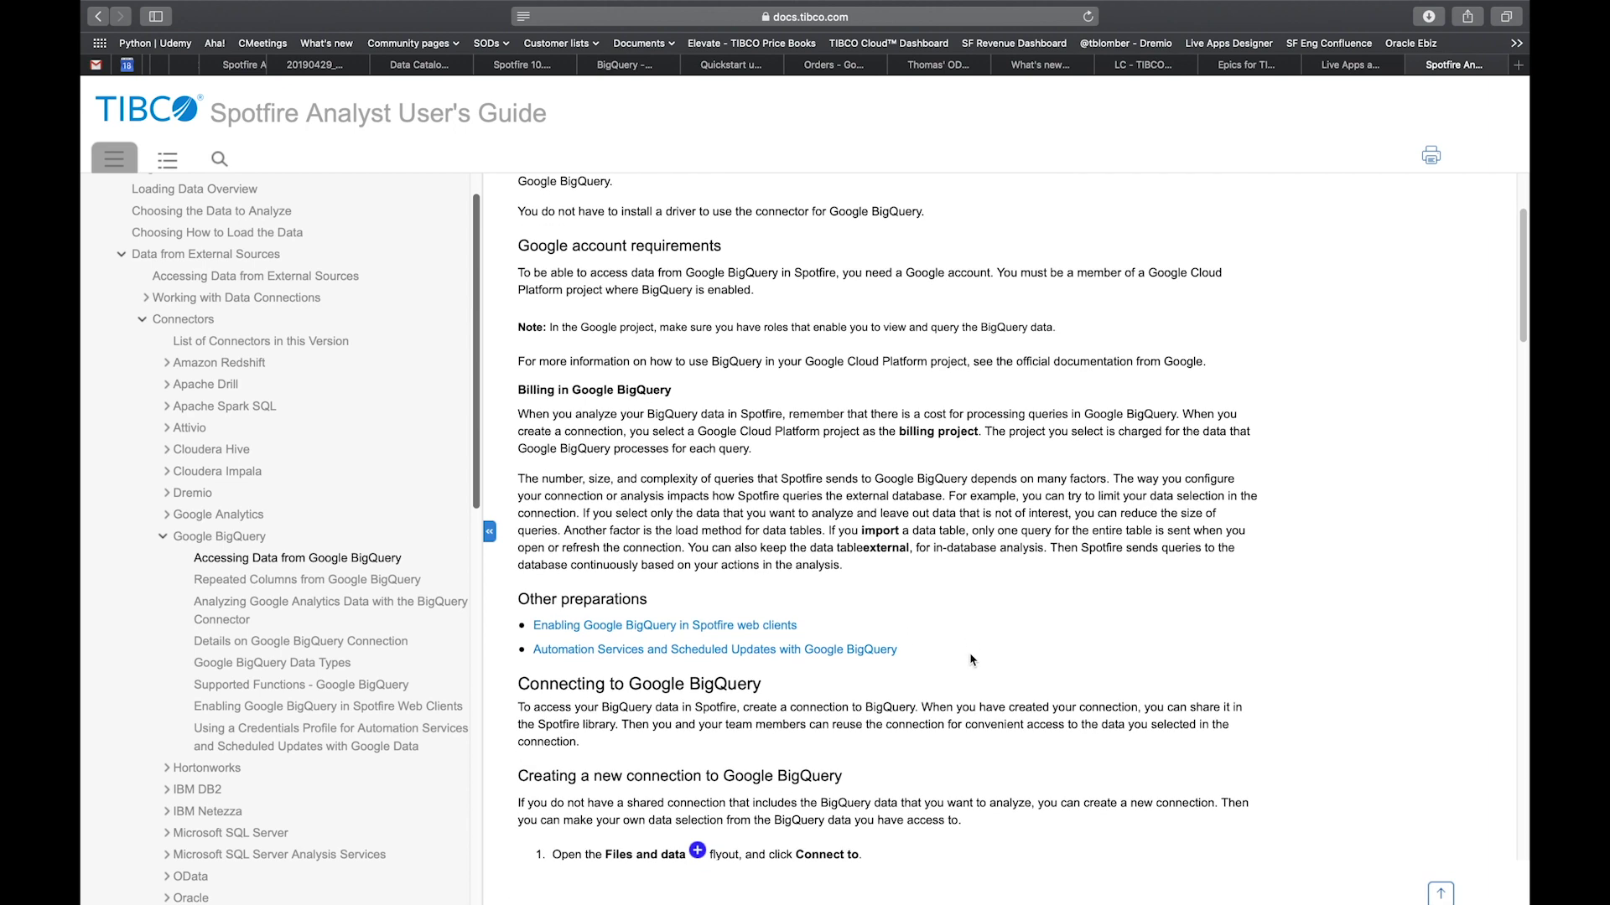
scroll(971, 660, down, 4)
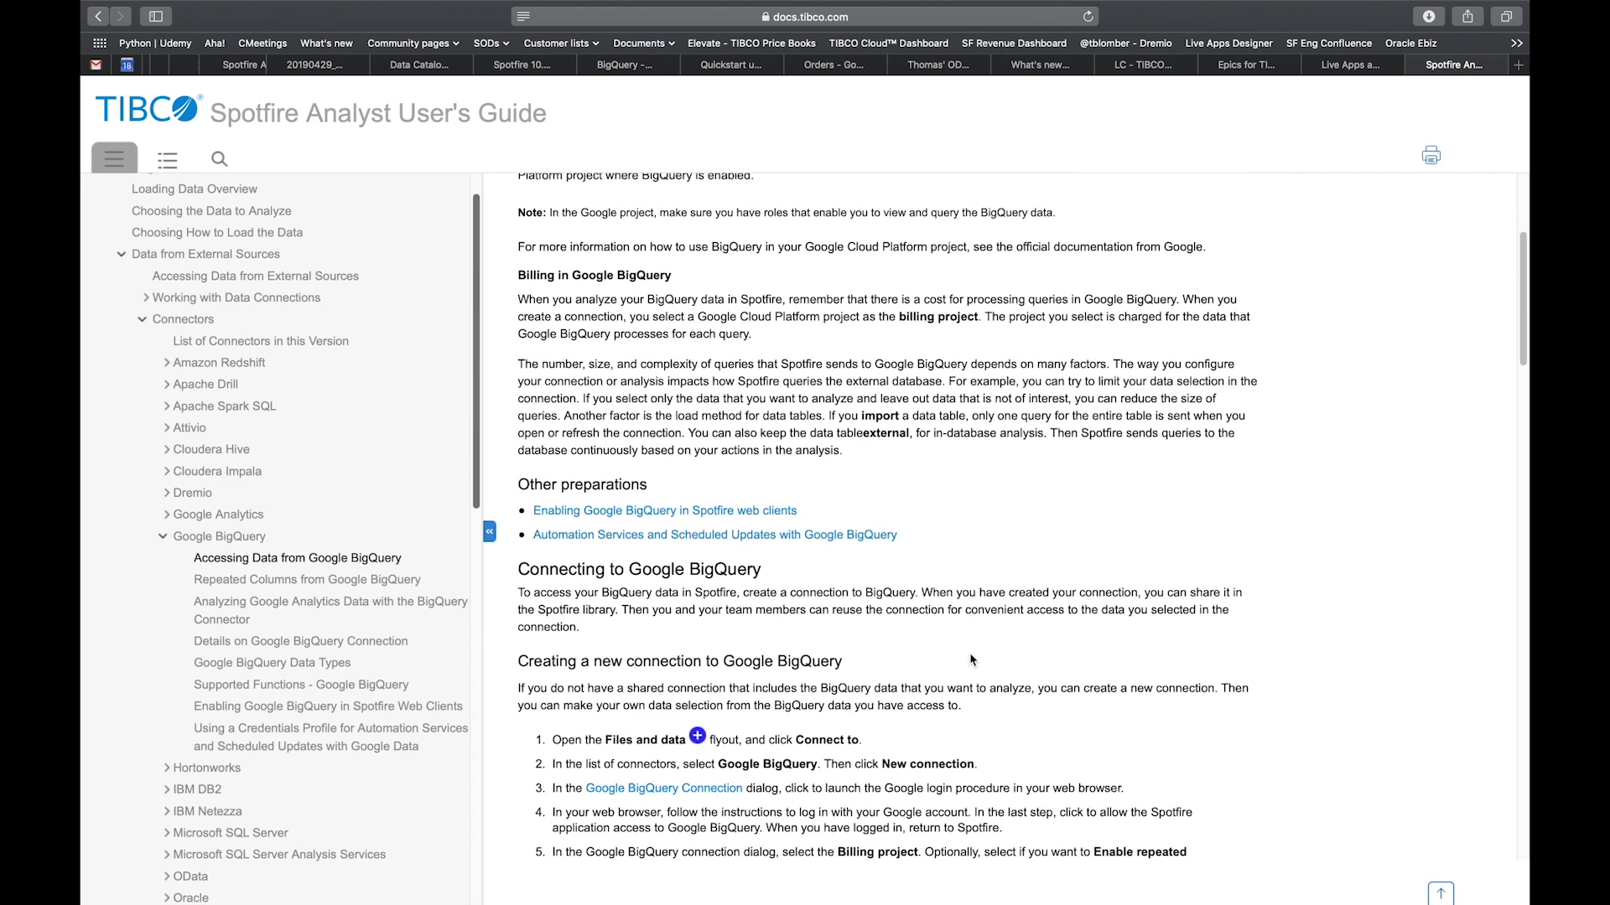
scroll(971, 654, down, 2)
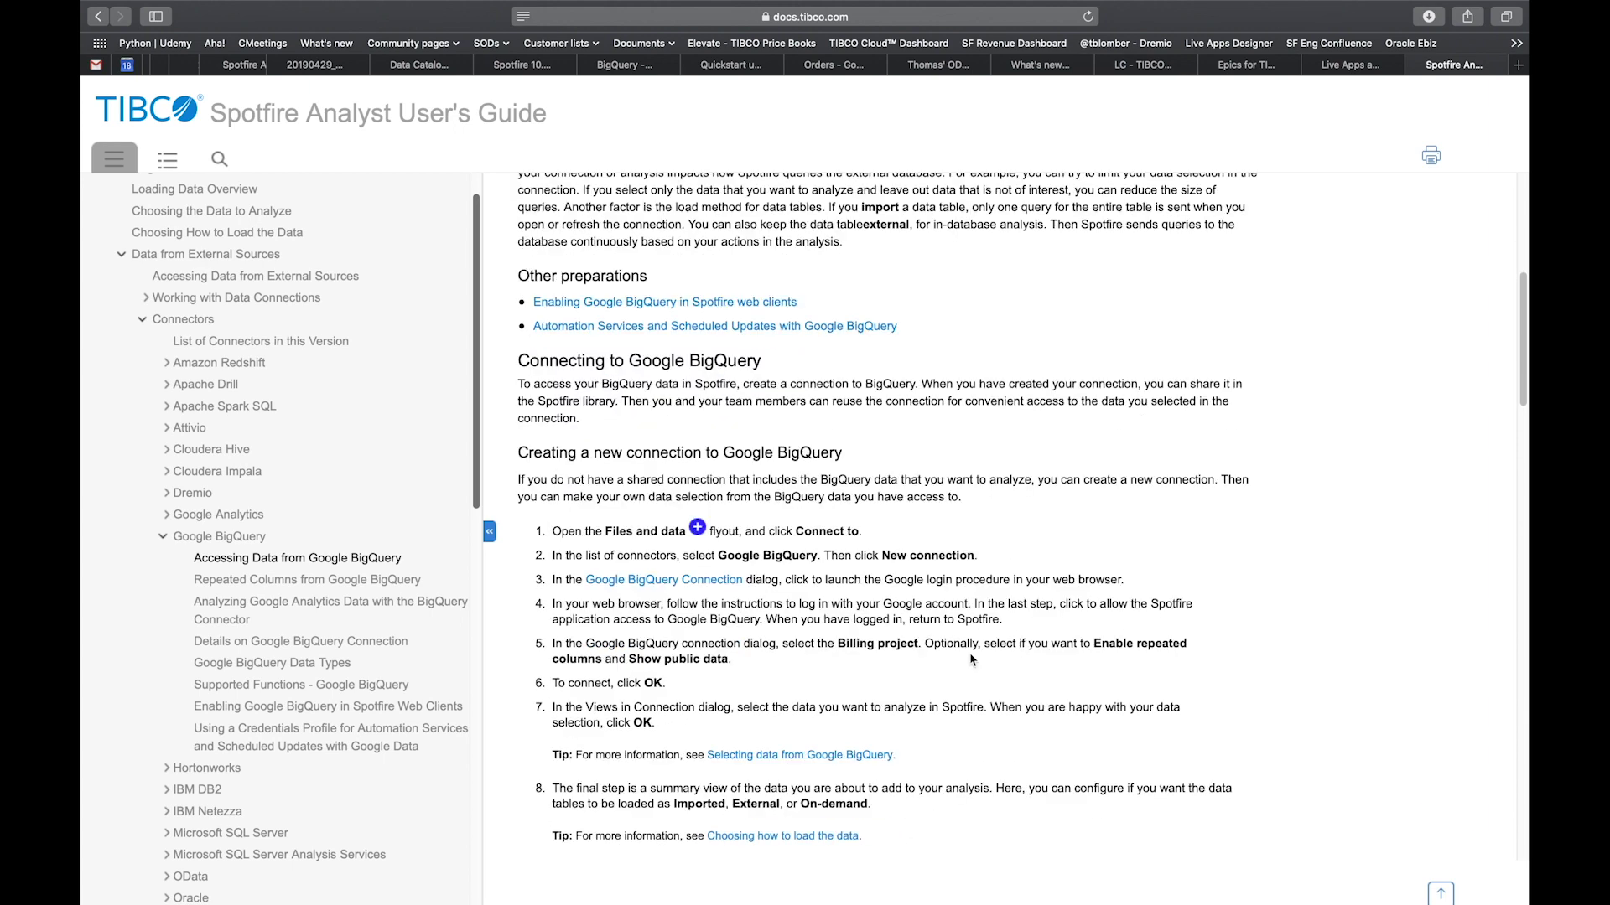
scroll(970, 659, down, 1)
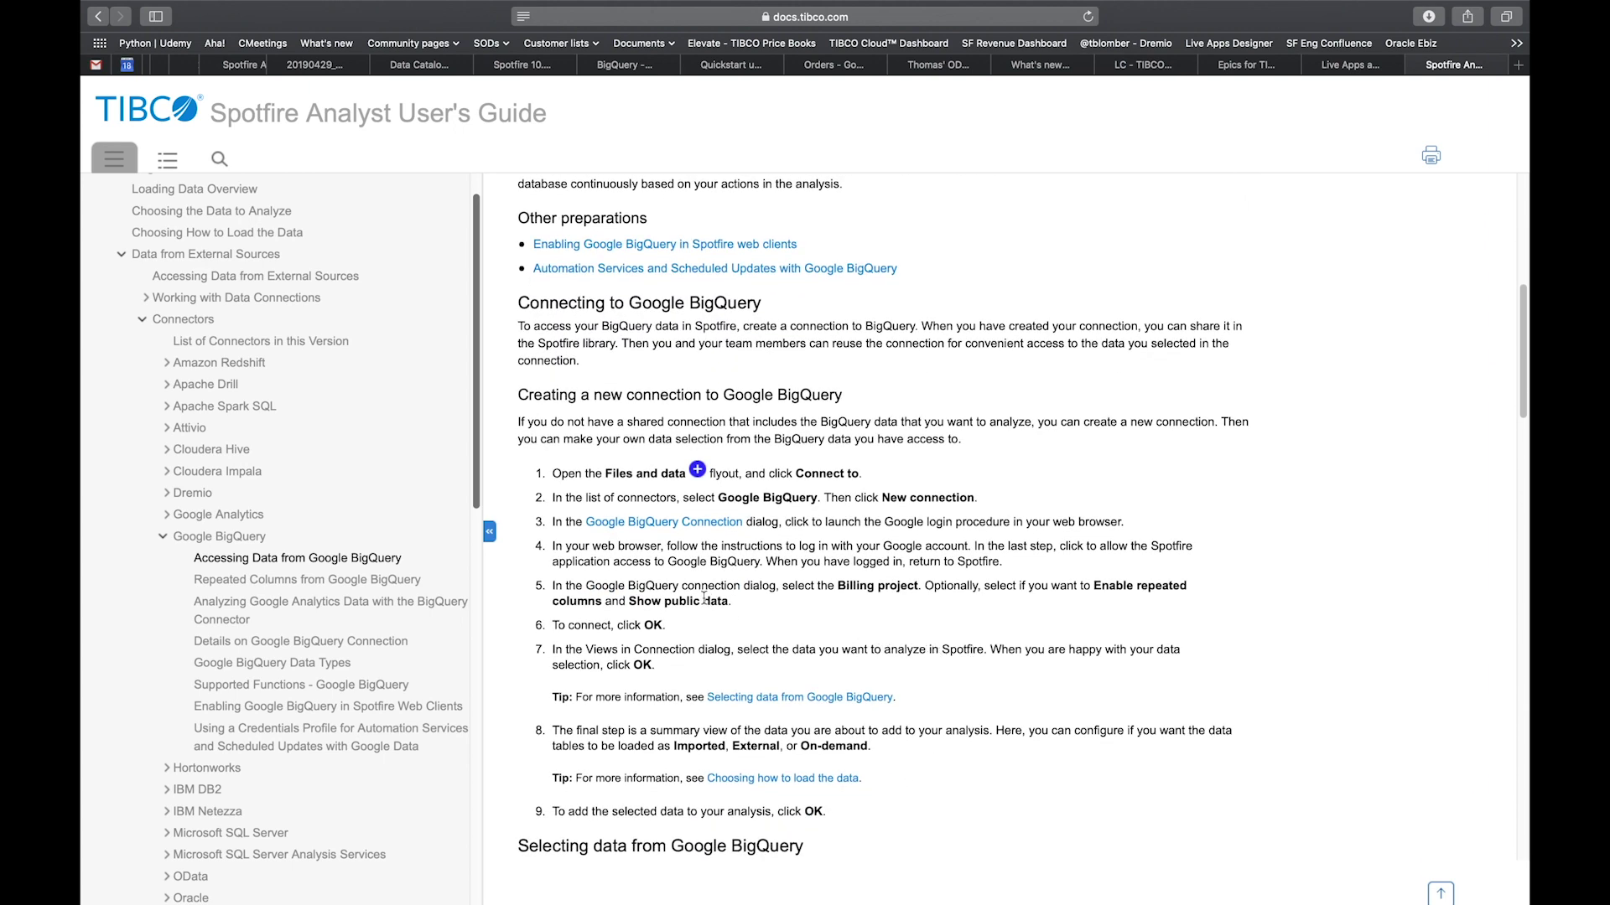
scroll(614, 585, down, 1)
scroll(614, 584, down, 1)
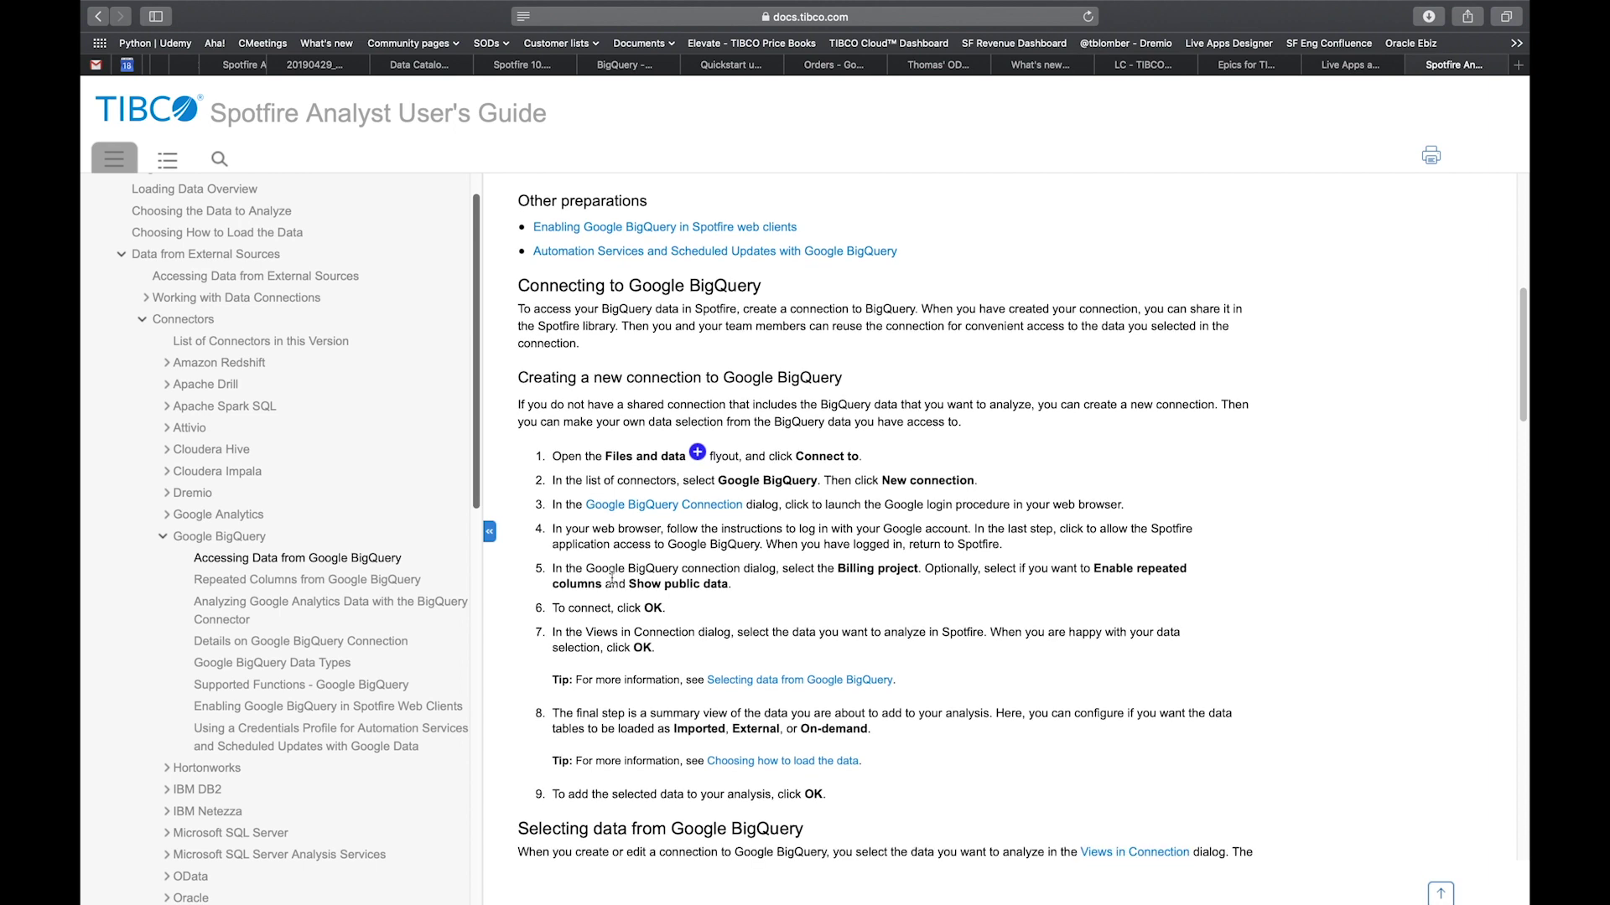
double_click(564, 286)
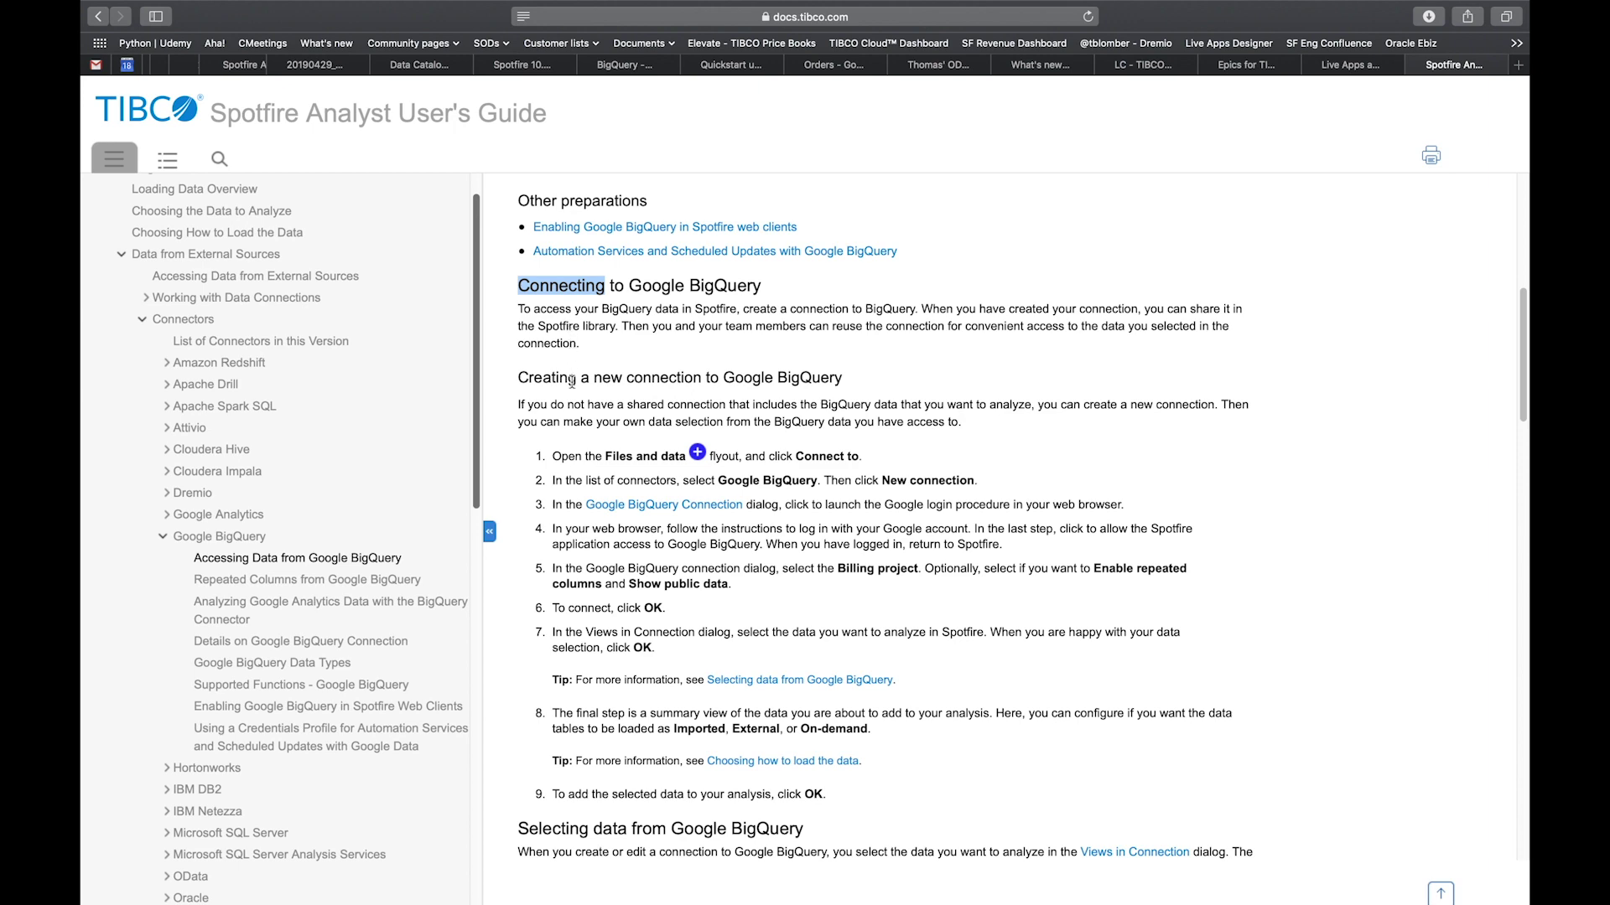
click(260, 582)
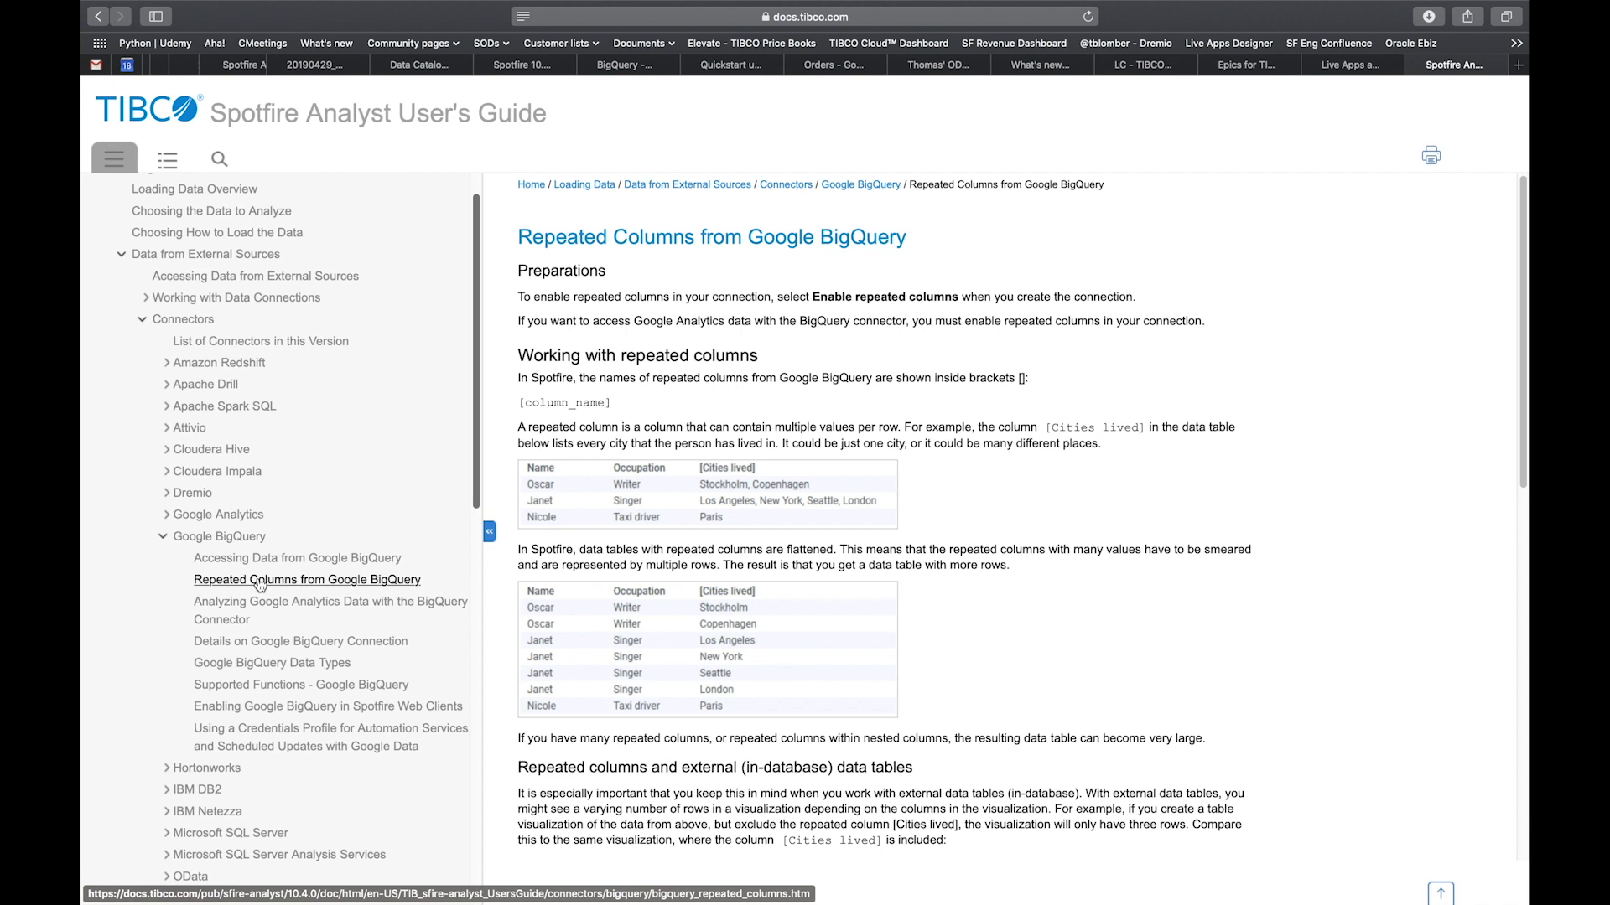
Step through the Google Analytics, BigQuery Connection and Data Types articles to Supported Functions
click(326, 604)
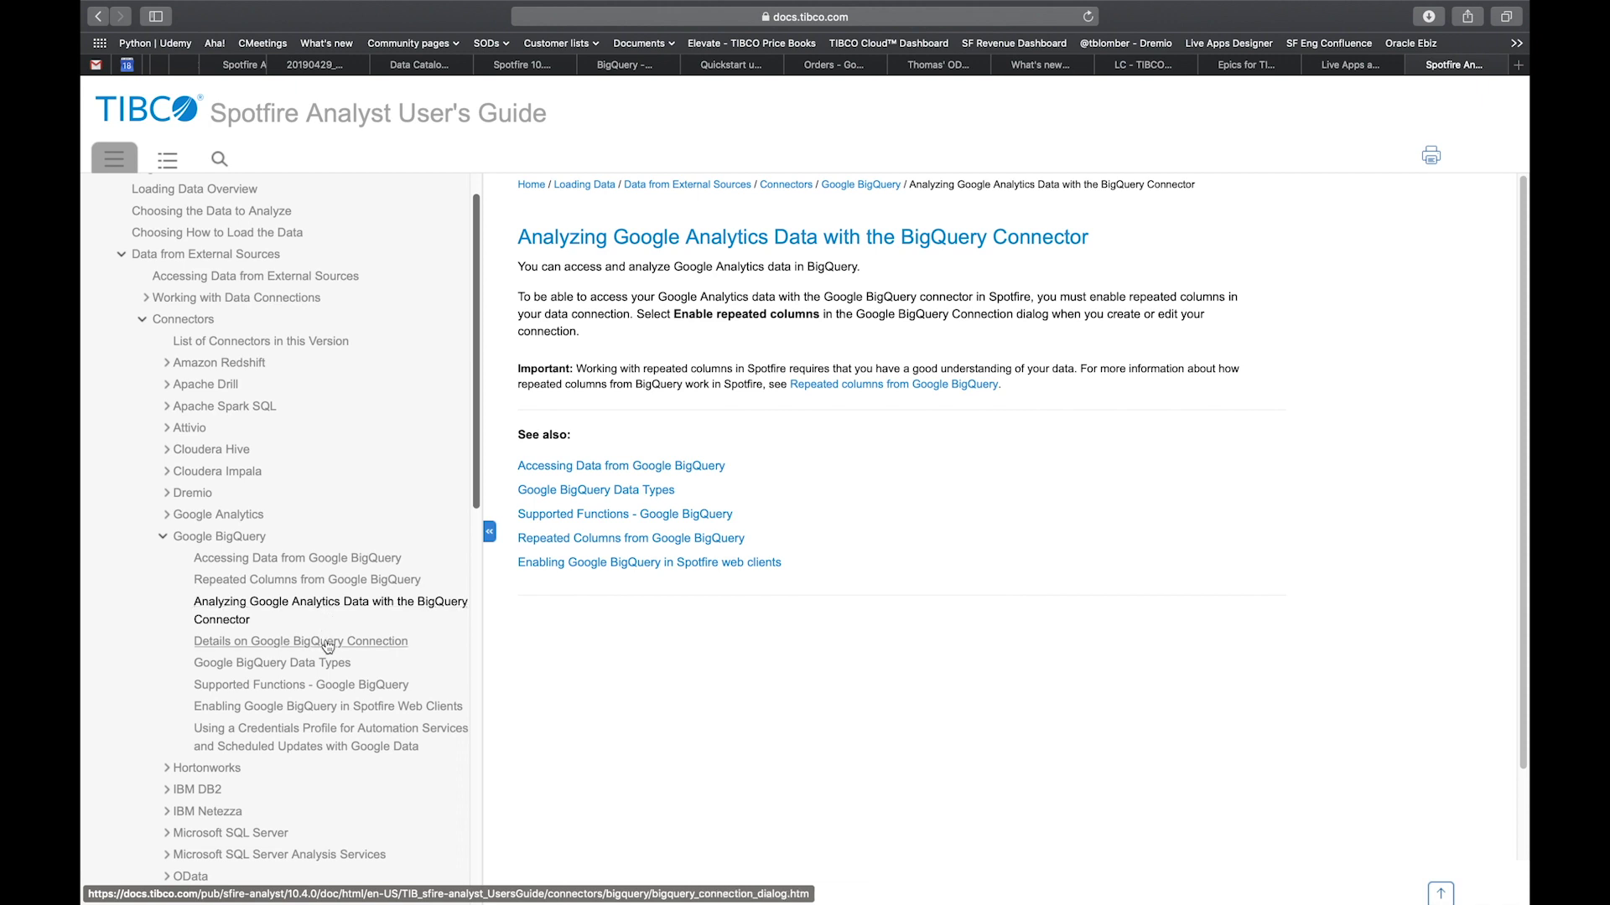
click(327, 642)
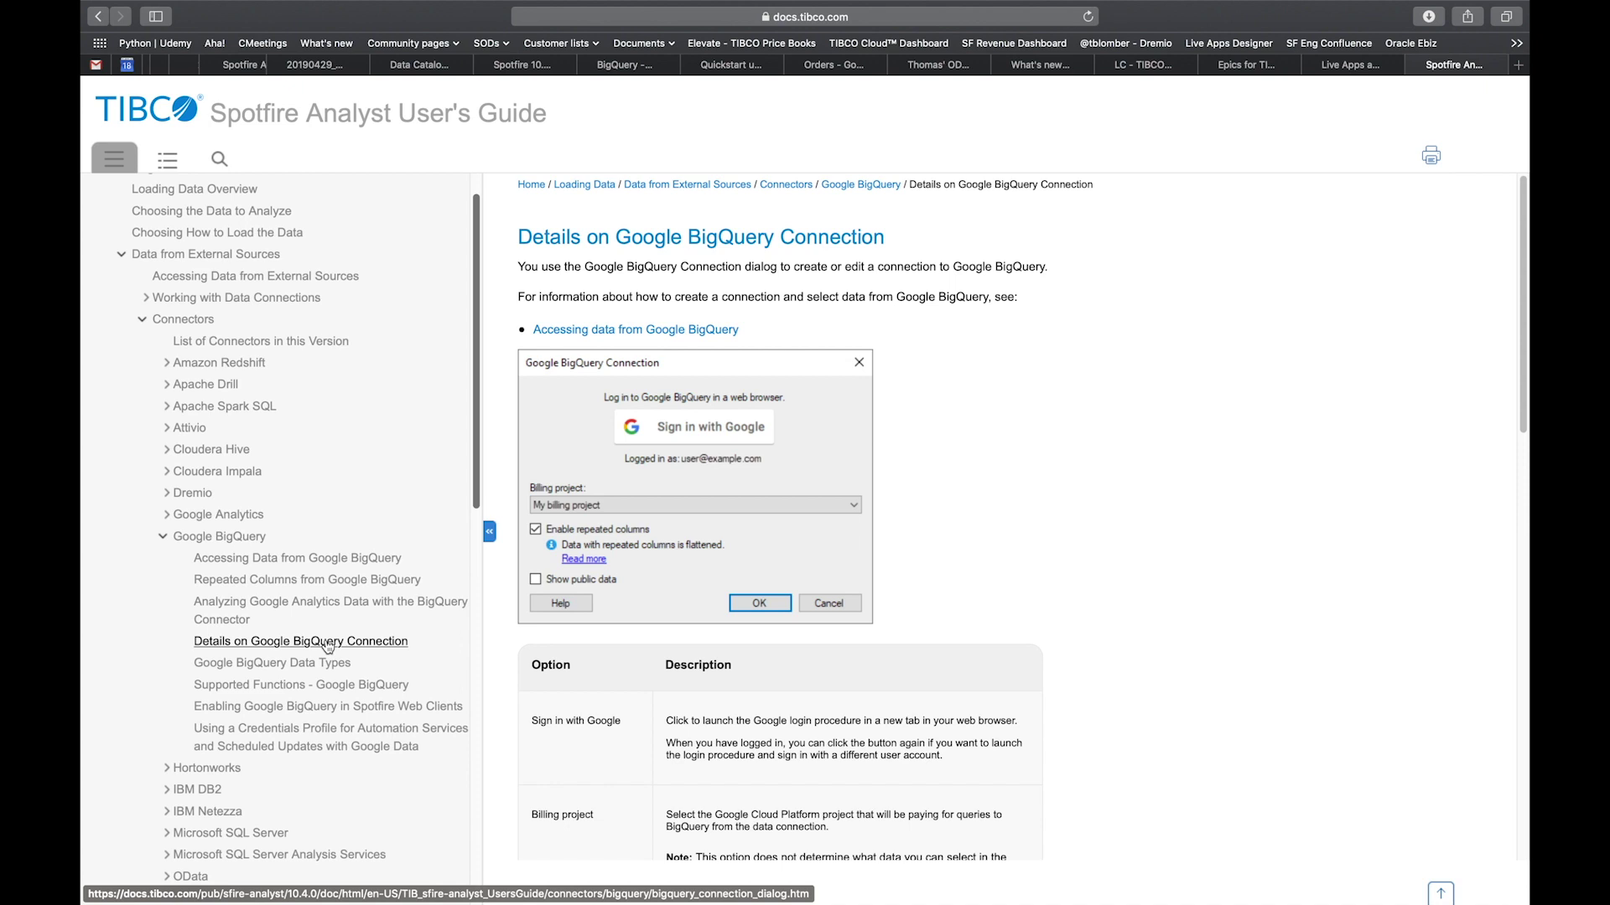
click(327, 664)
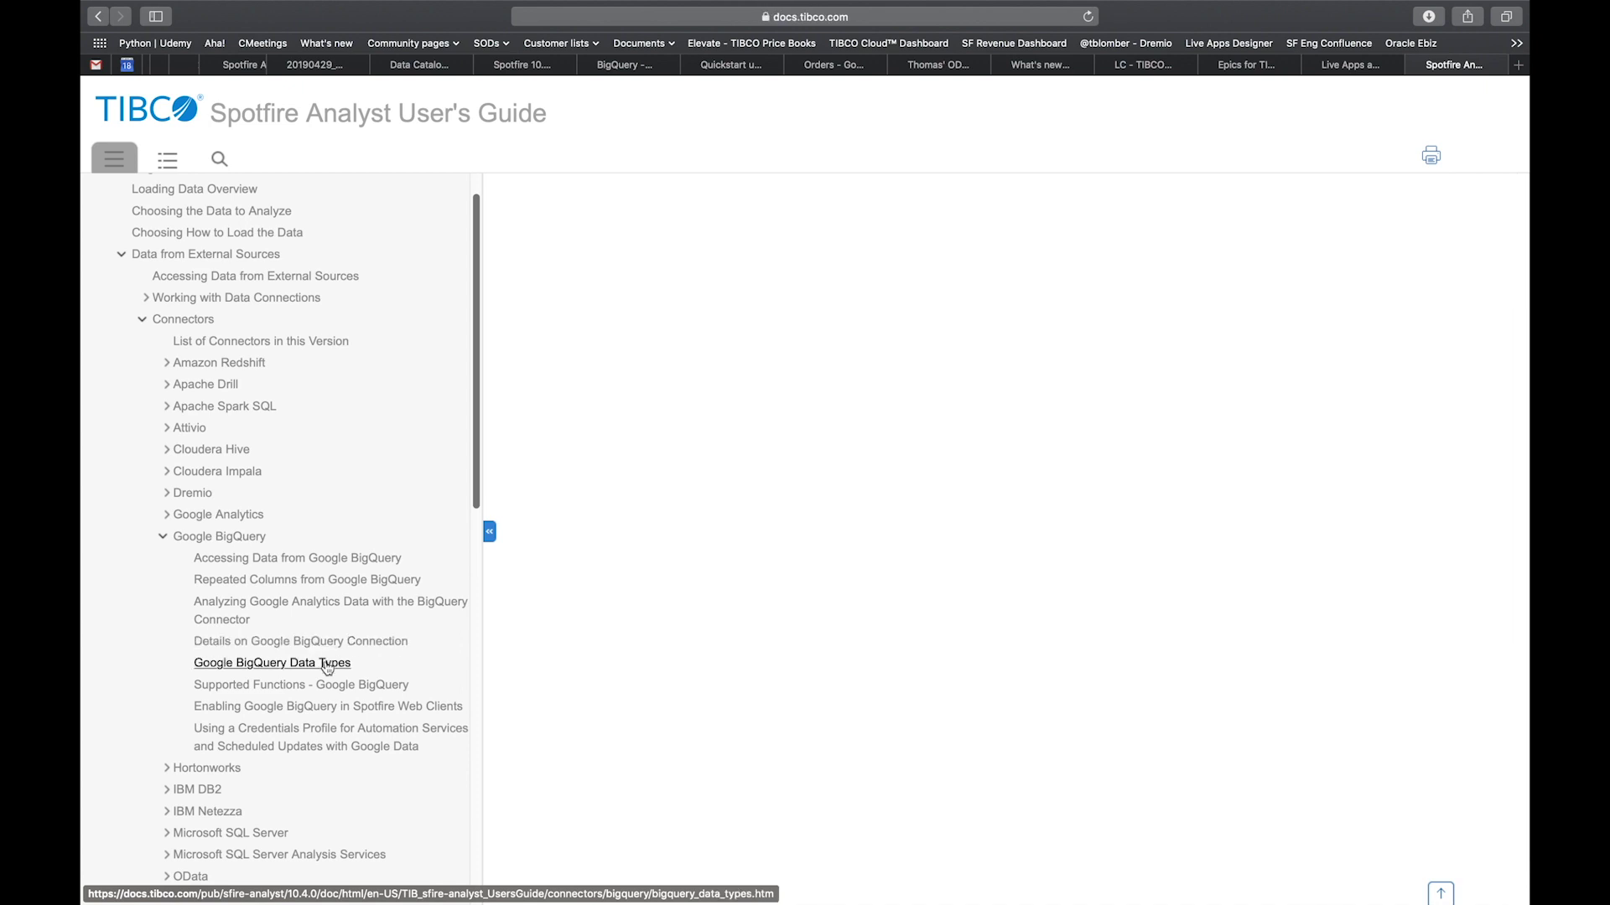
click(329, 687)
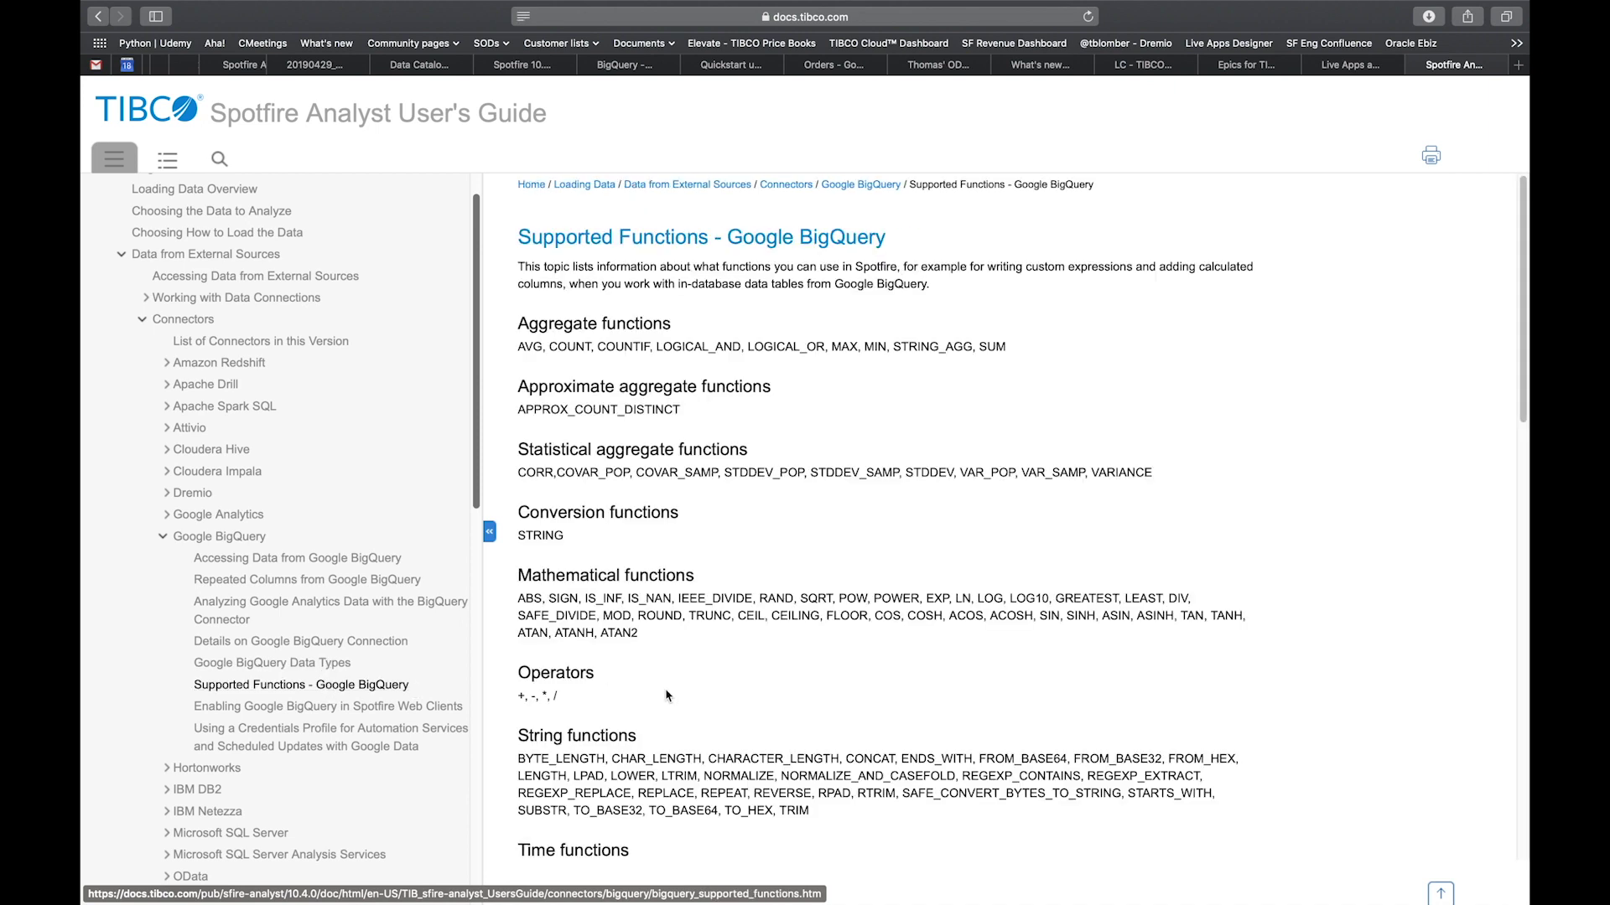
Scroll the full supported function list, then open the Enabling Google Connectors in Web Clients article
scroll(671, 695, down, 1)
scroll(671, 695, down, 2)
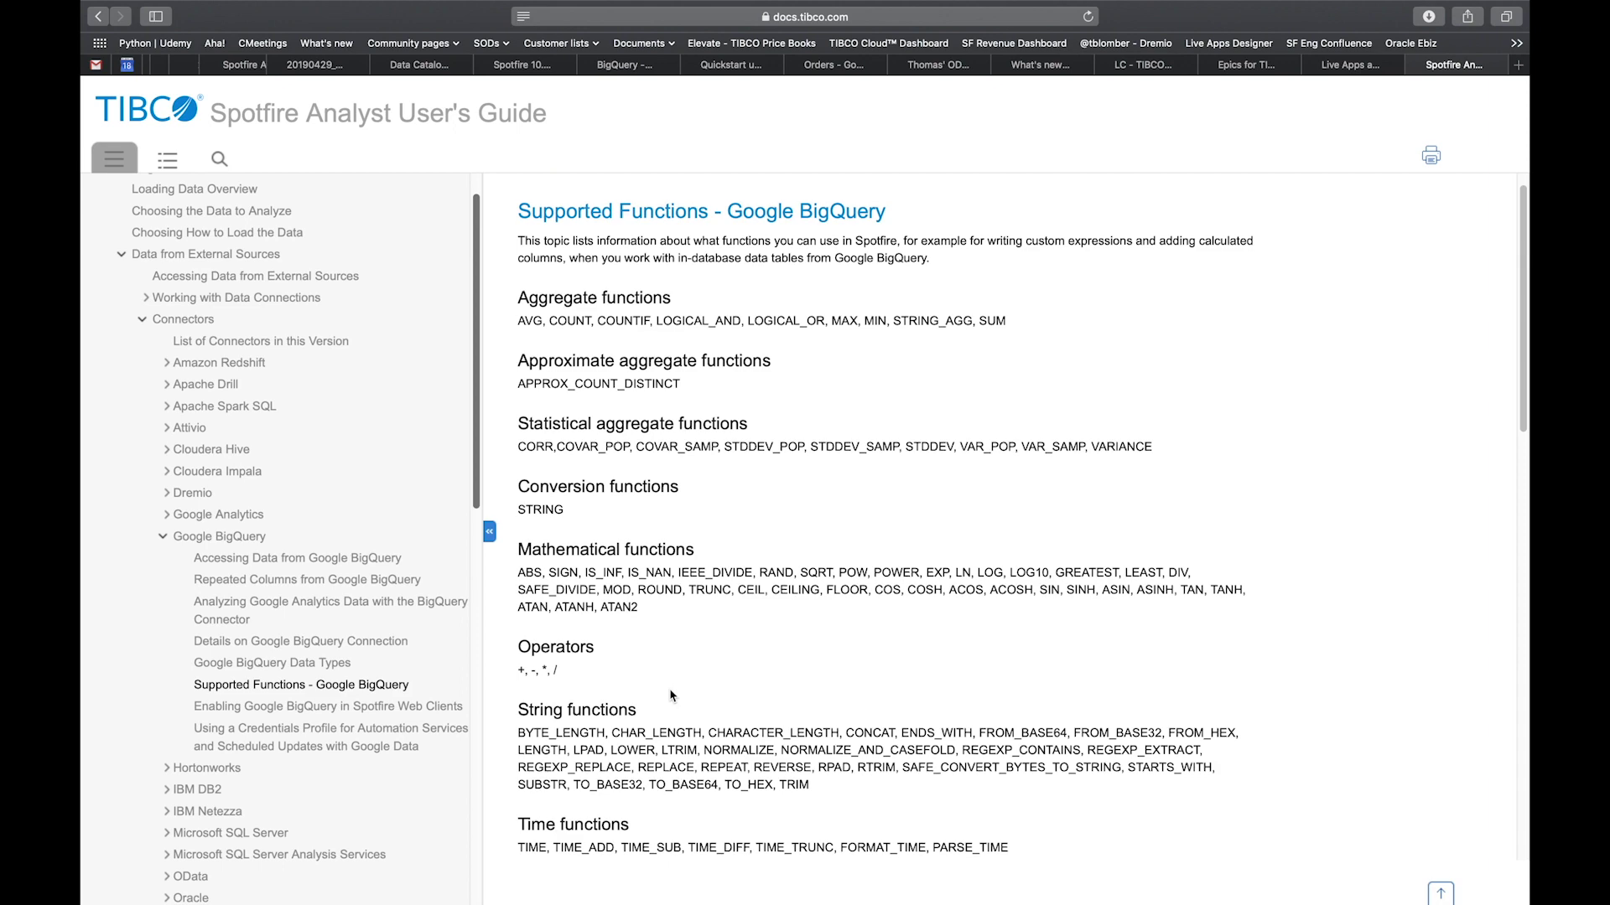
scroll(670, 695, down, 10)
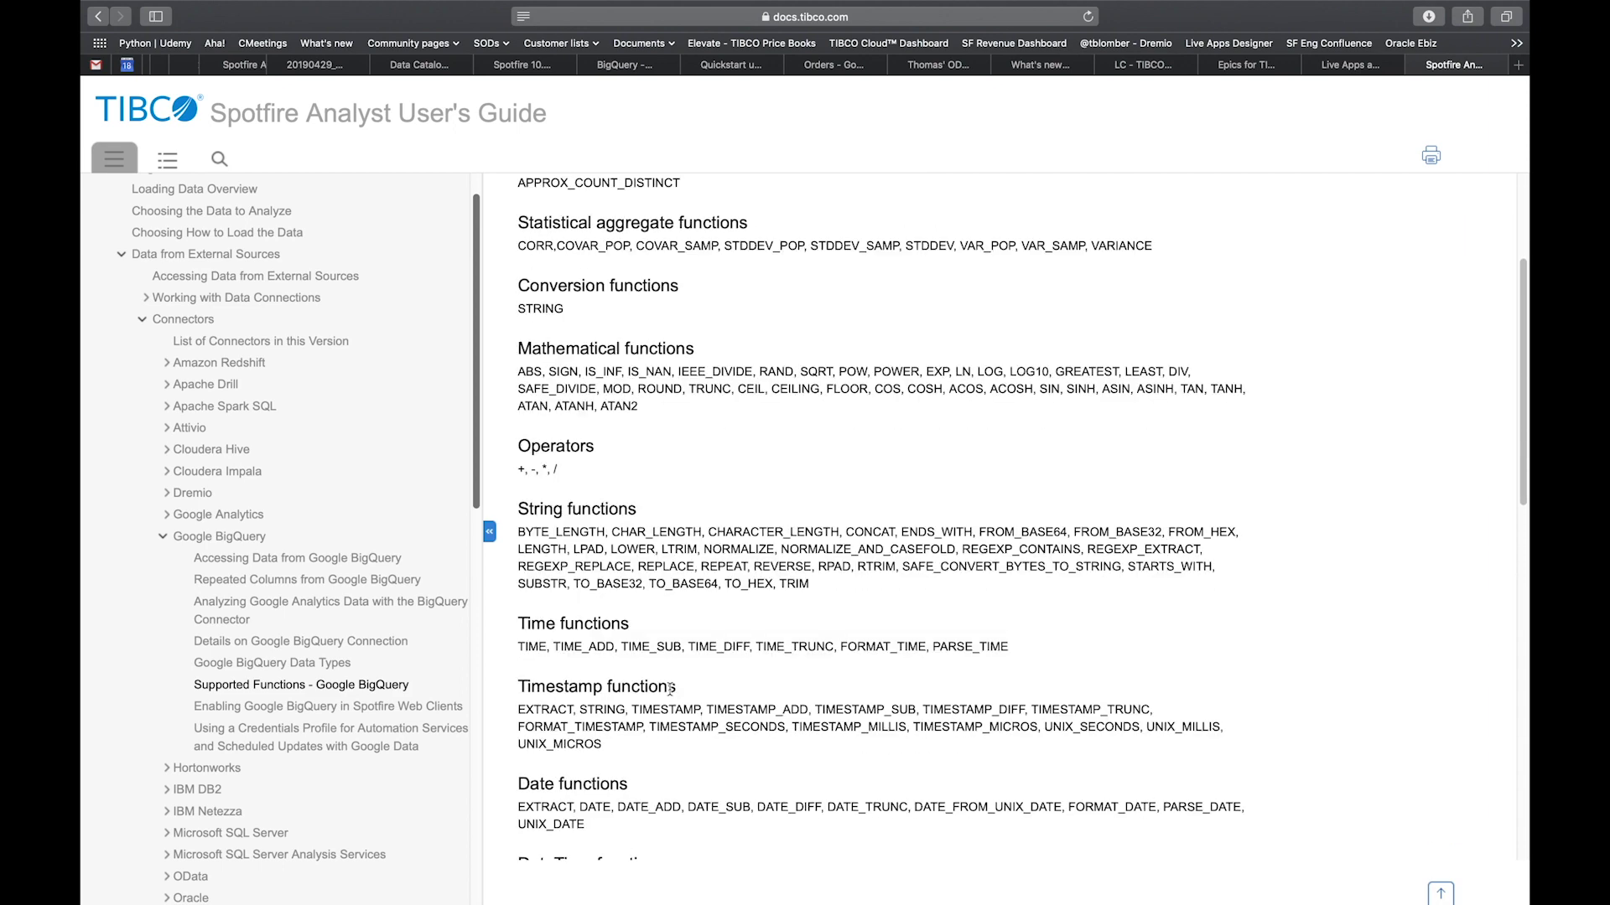
scroll(671, 690, down, 3)
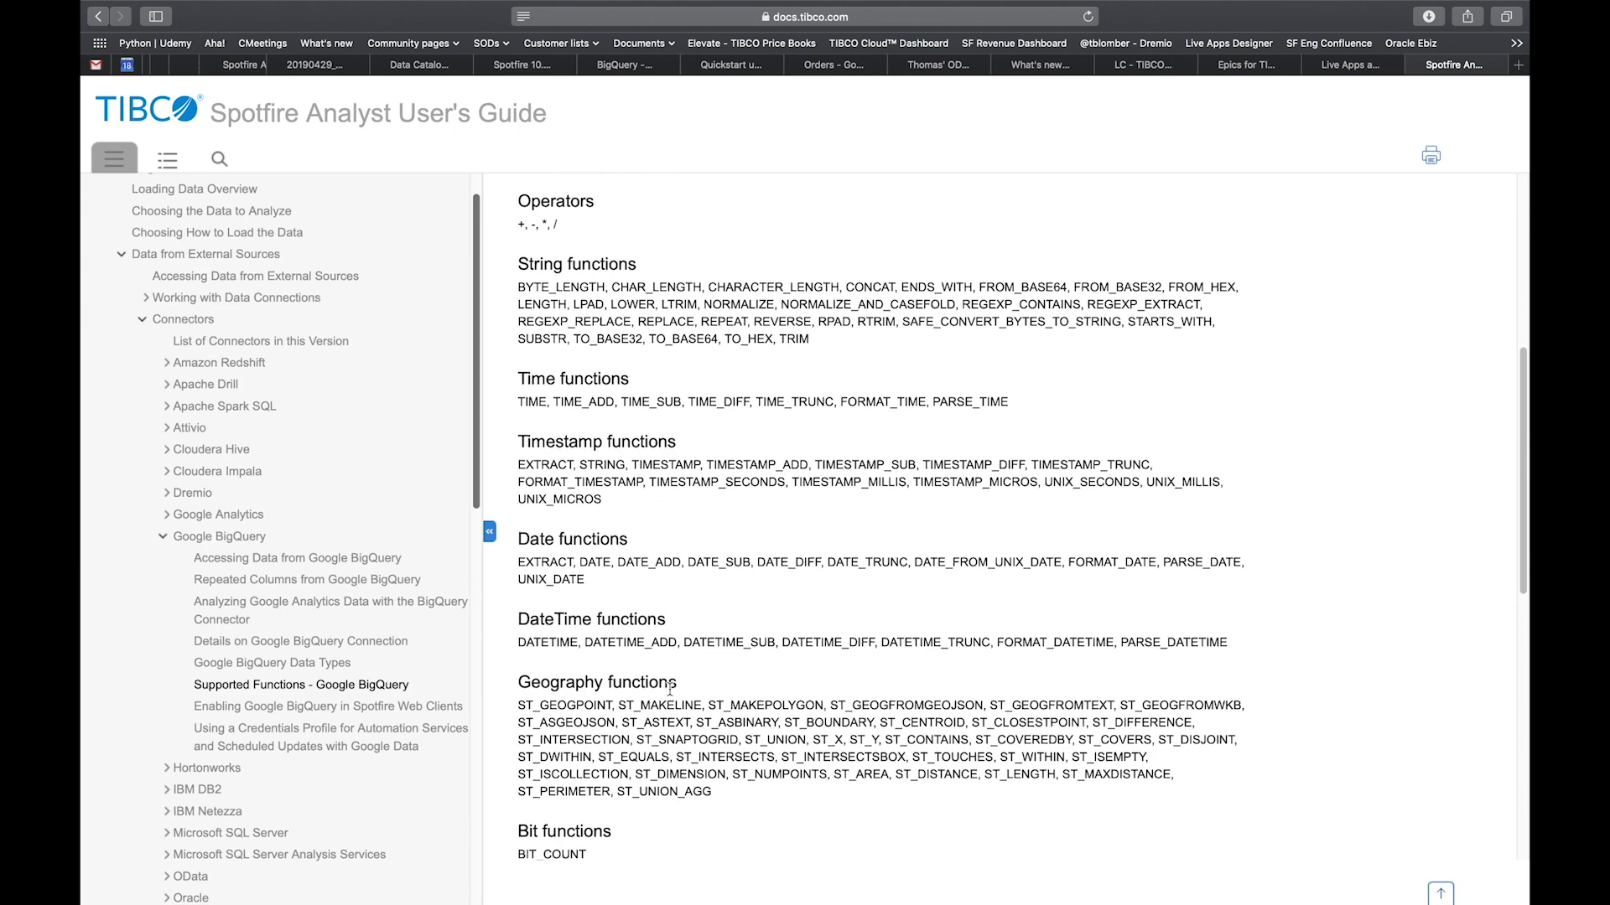
scroll(671, 695, down, 8)
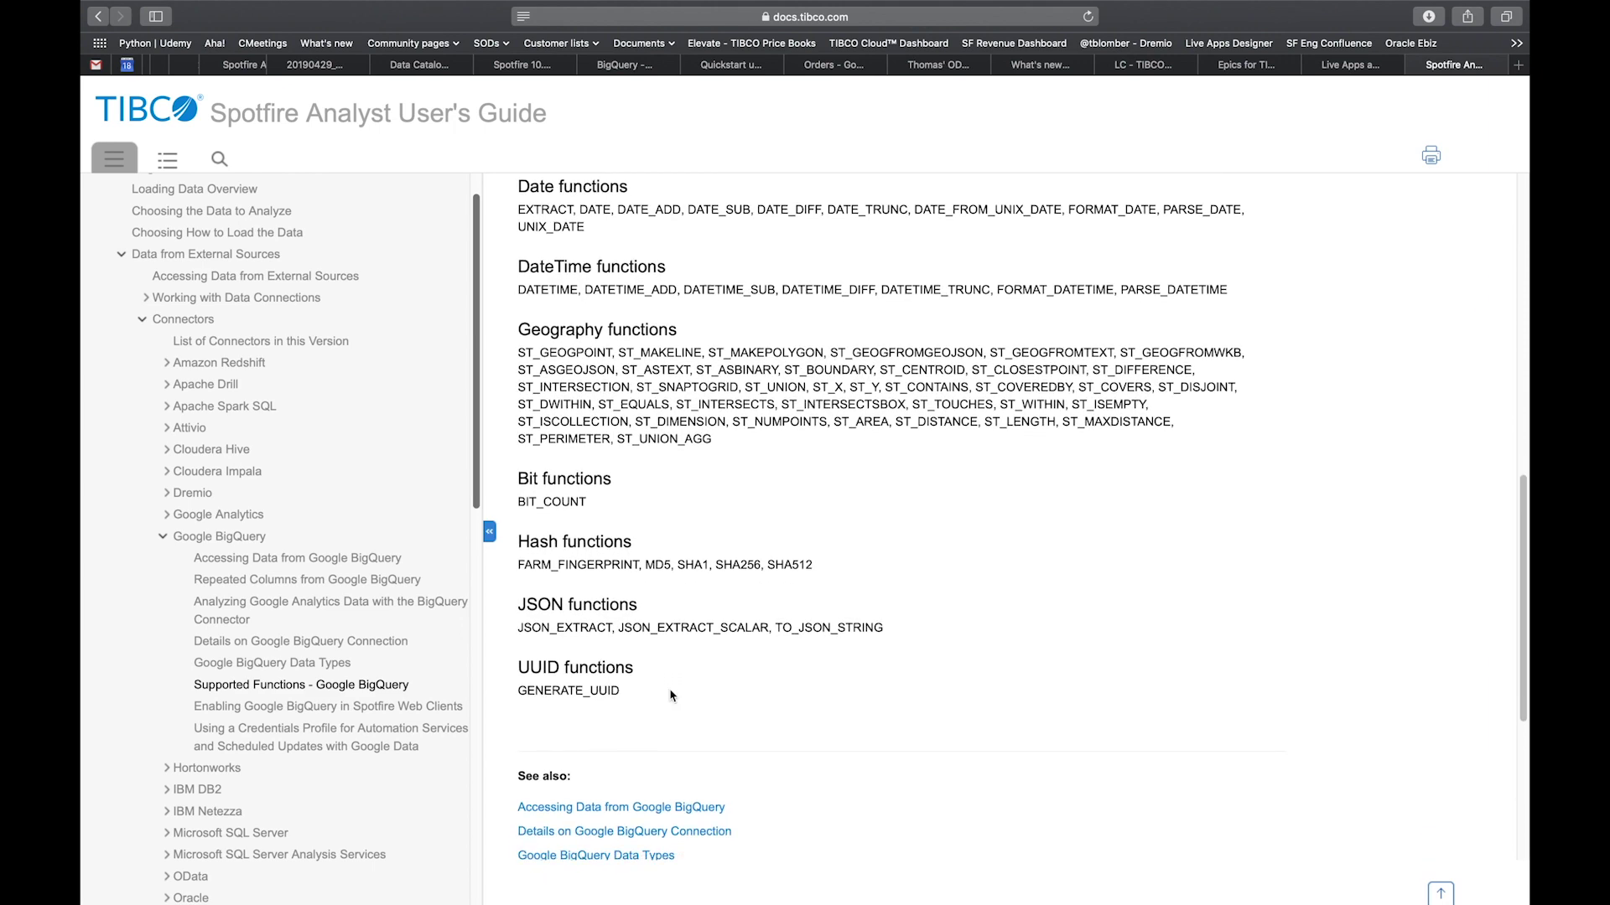
scroll(671, 695, down, 1)
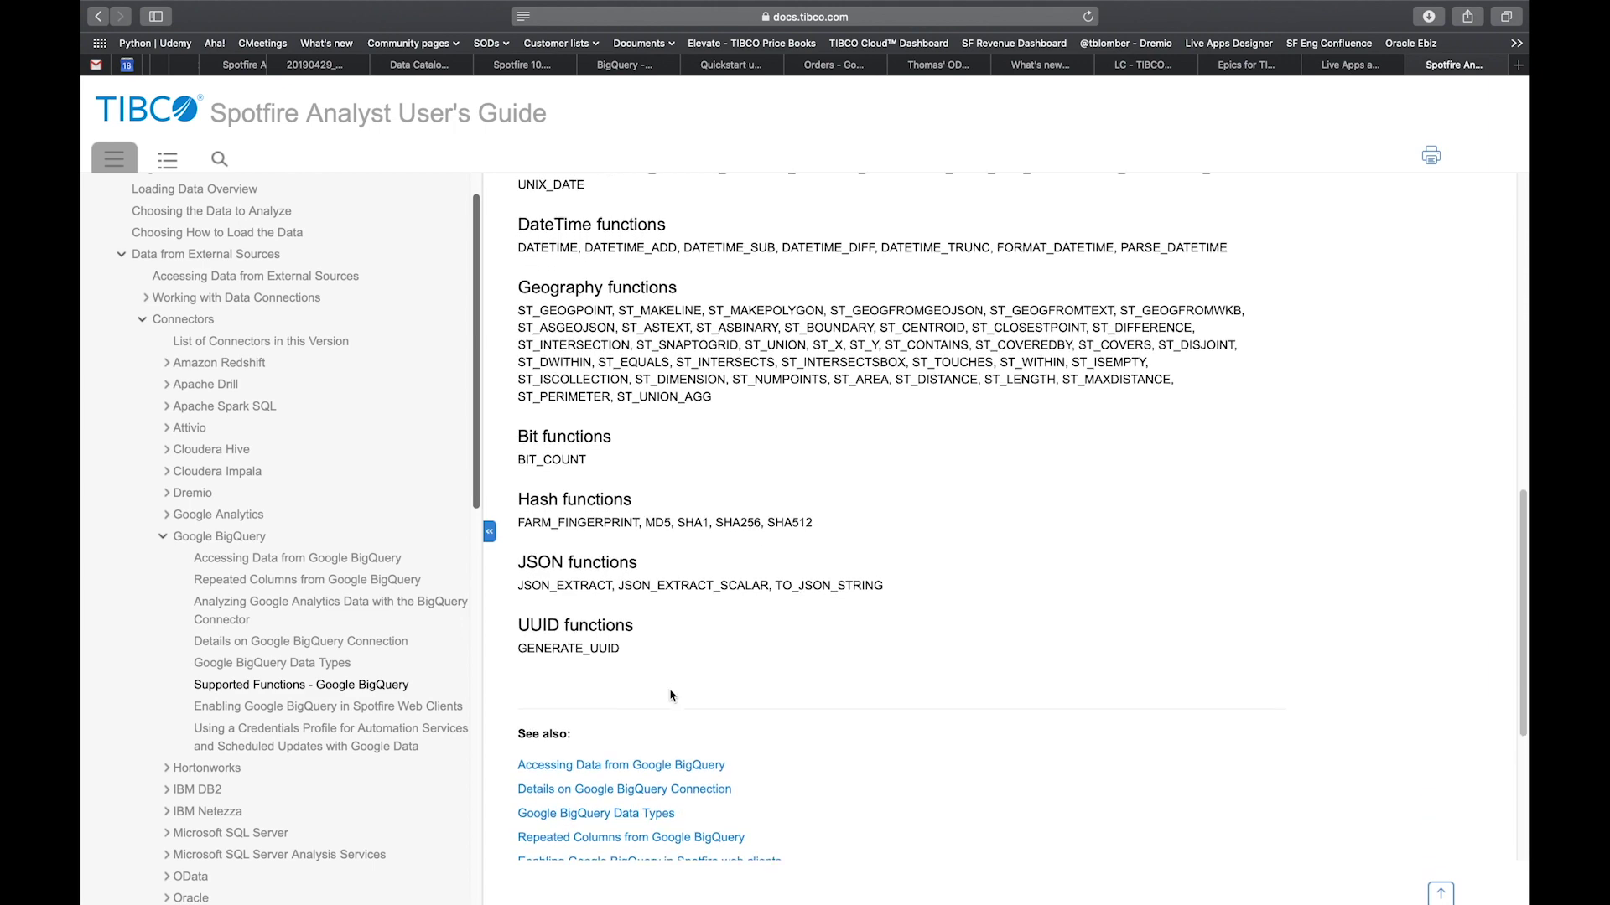
scroll(670, 695, down, 1)
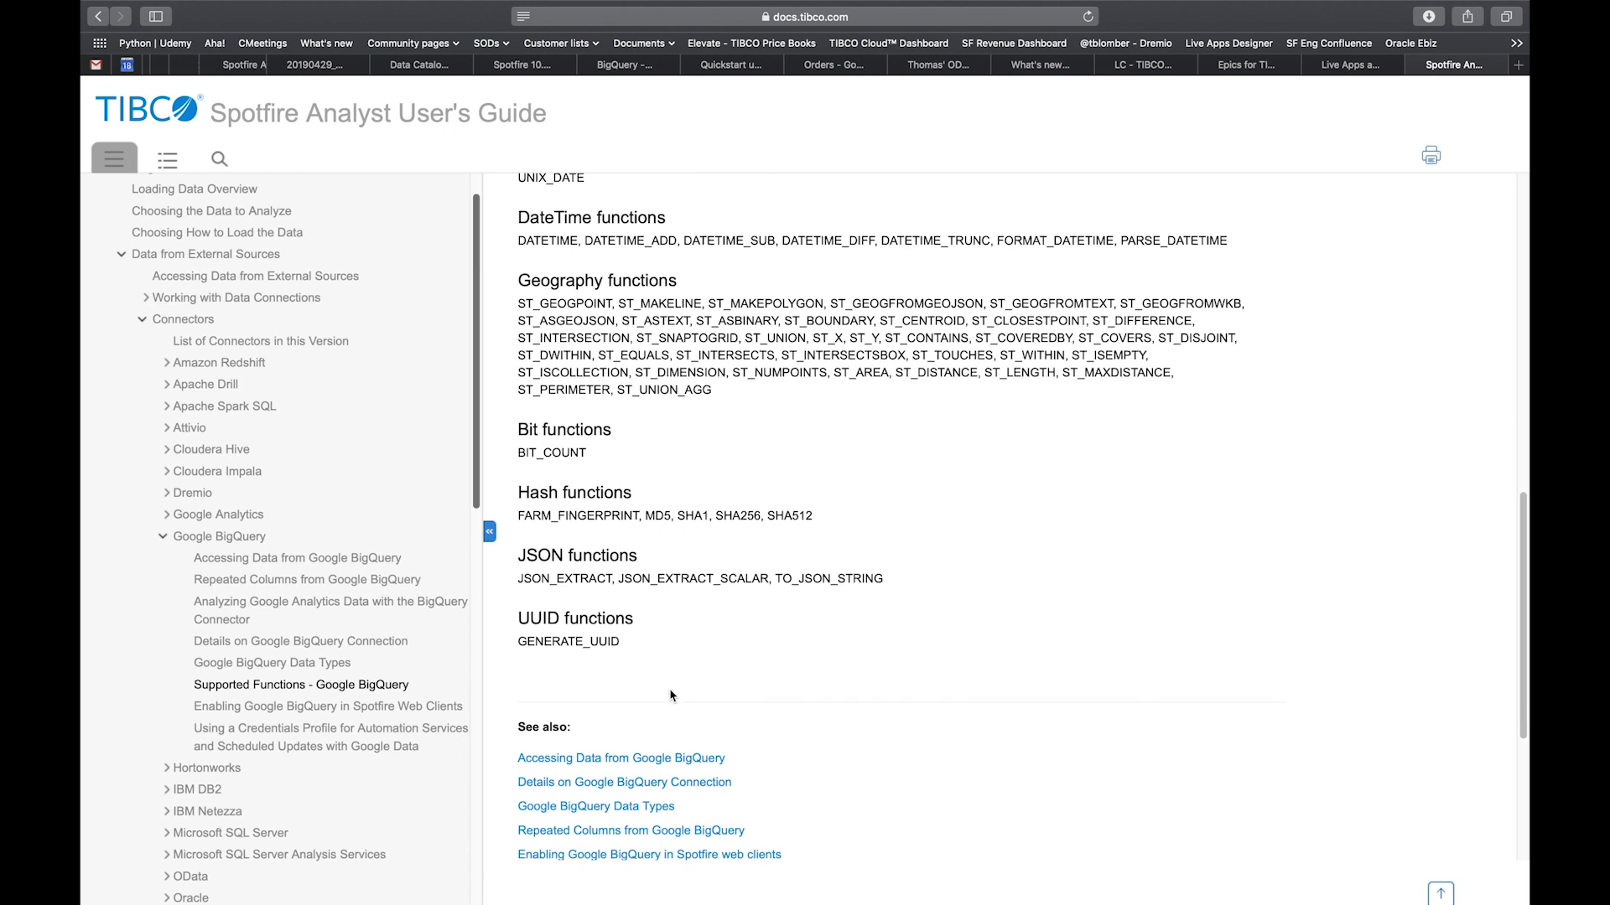
click(467, 708)
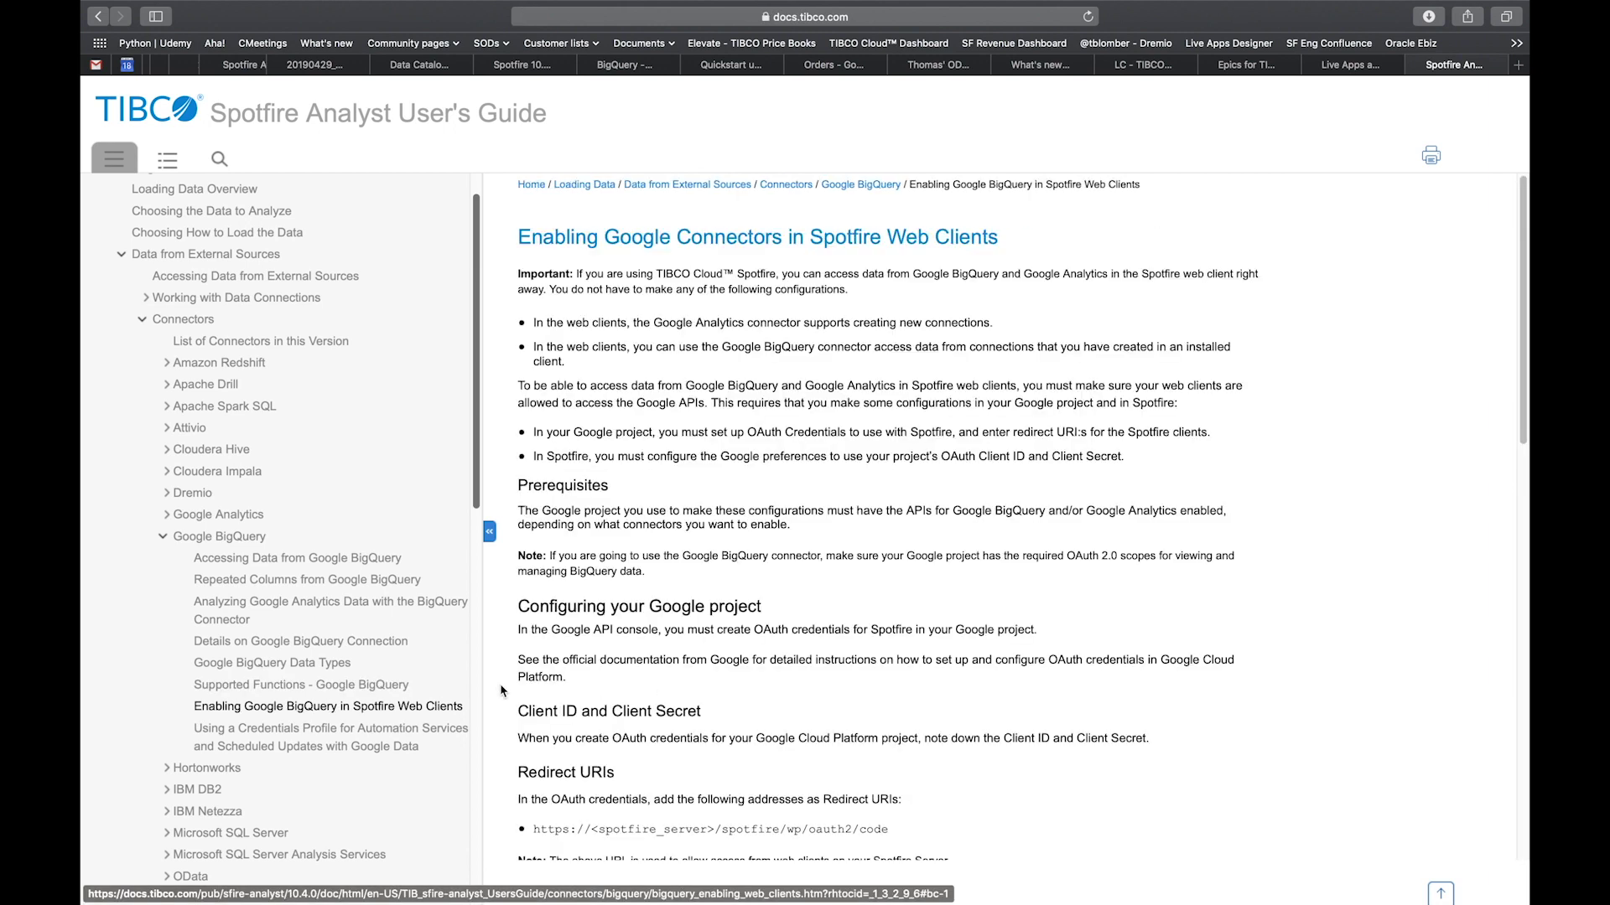
Read through the web-client connectors article, then open the credentials profile article for scheduled updates
scroll(917, 677, down, 1)
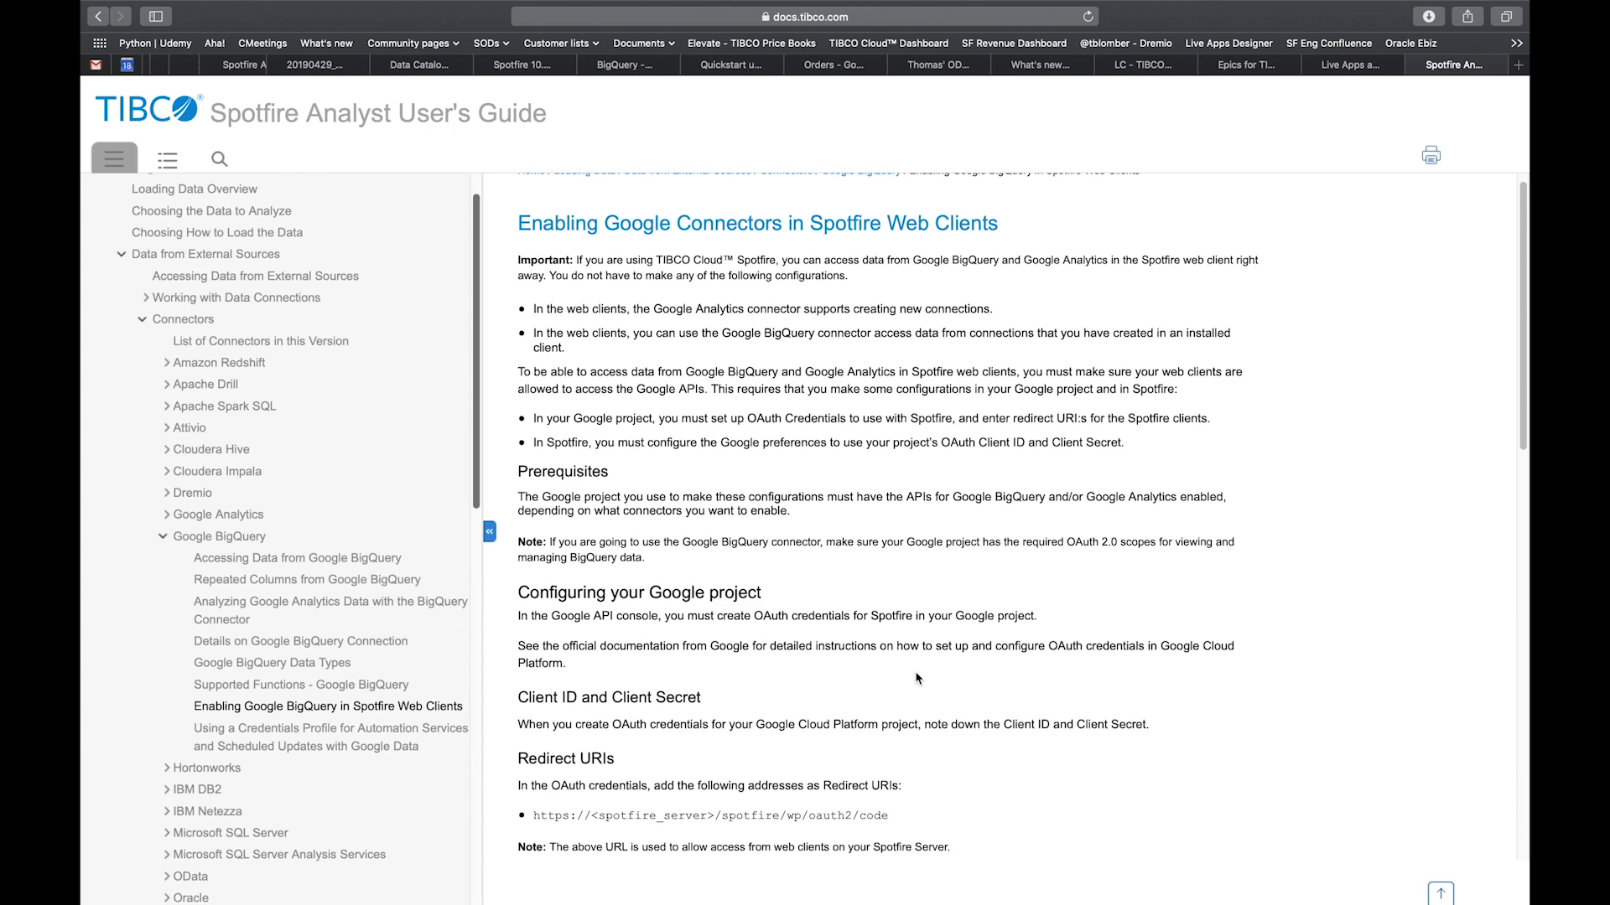
scroll(917, 678, down, 2)
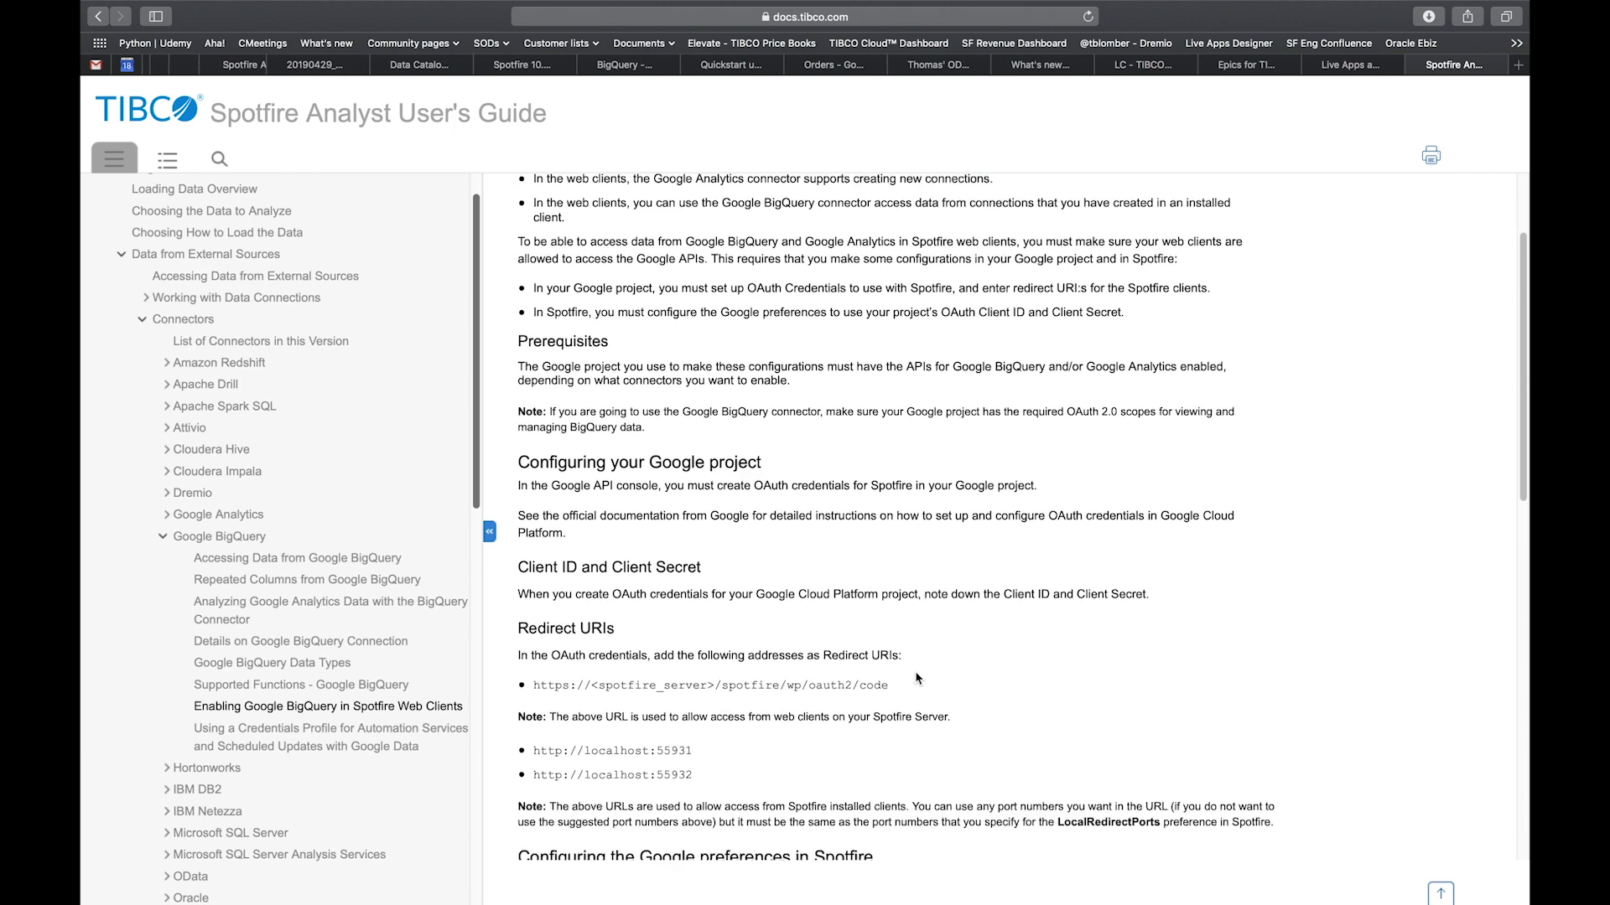
scroll(916, 677, down, 5)
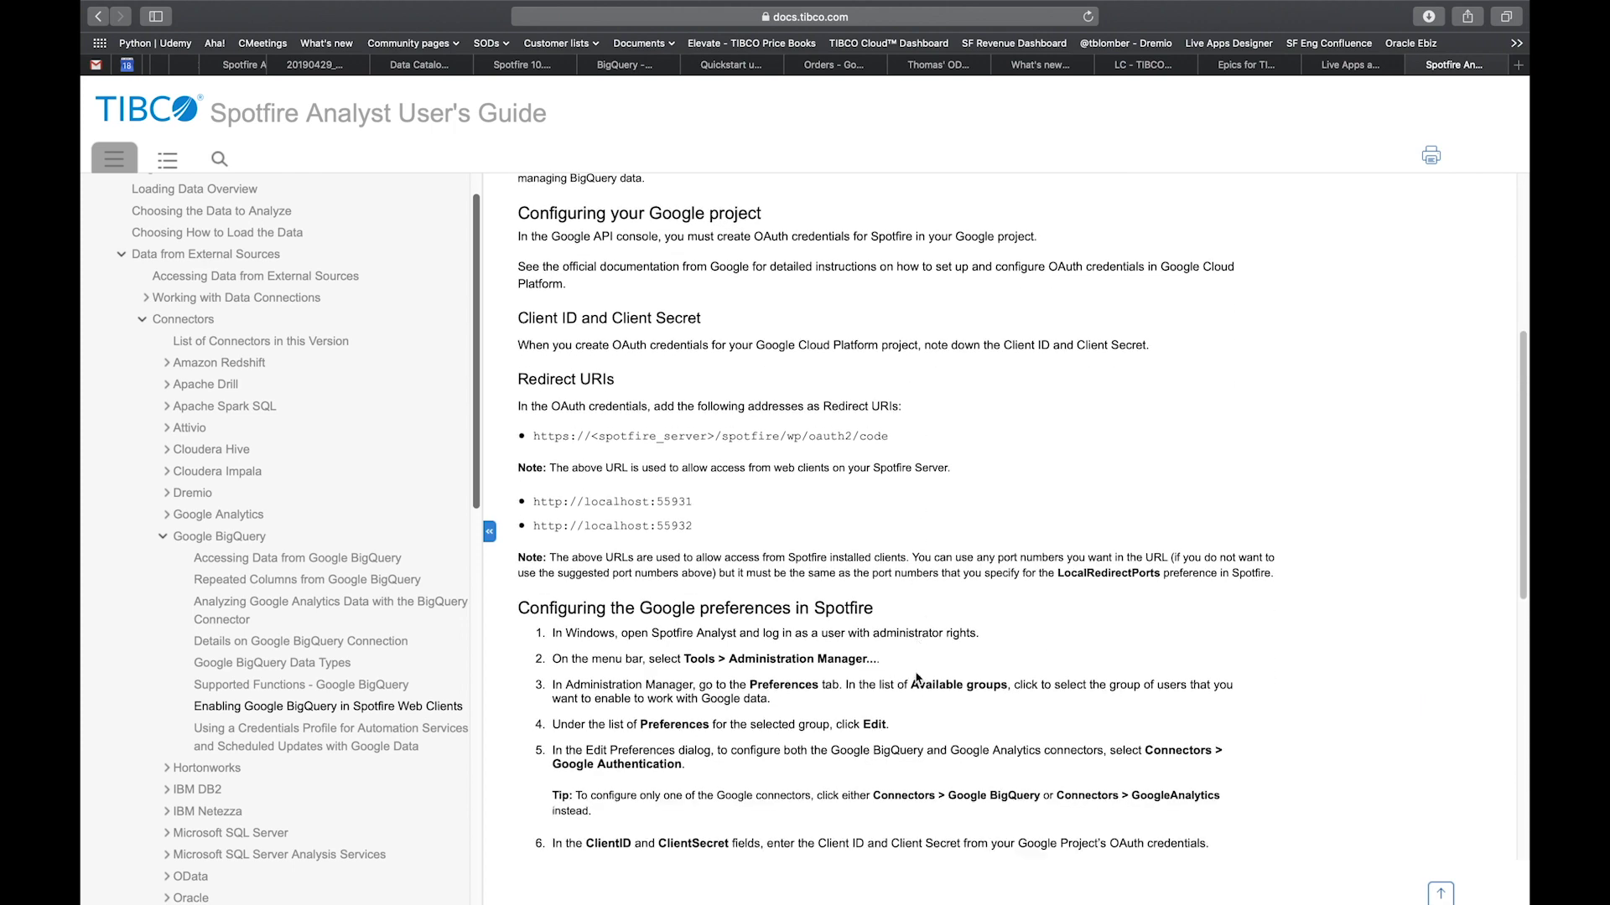
scroll(917, 677, down, 3)
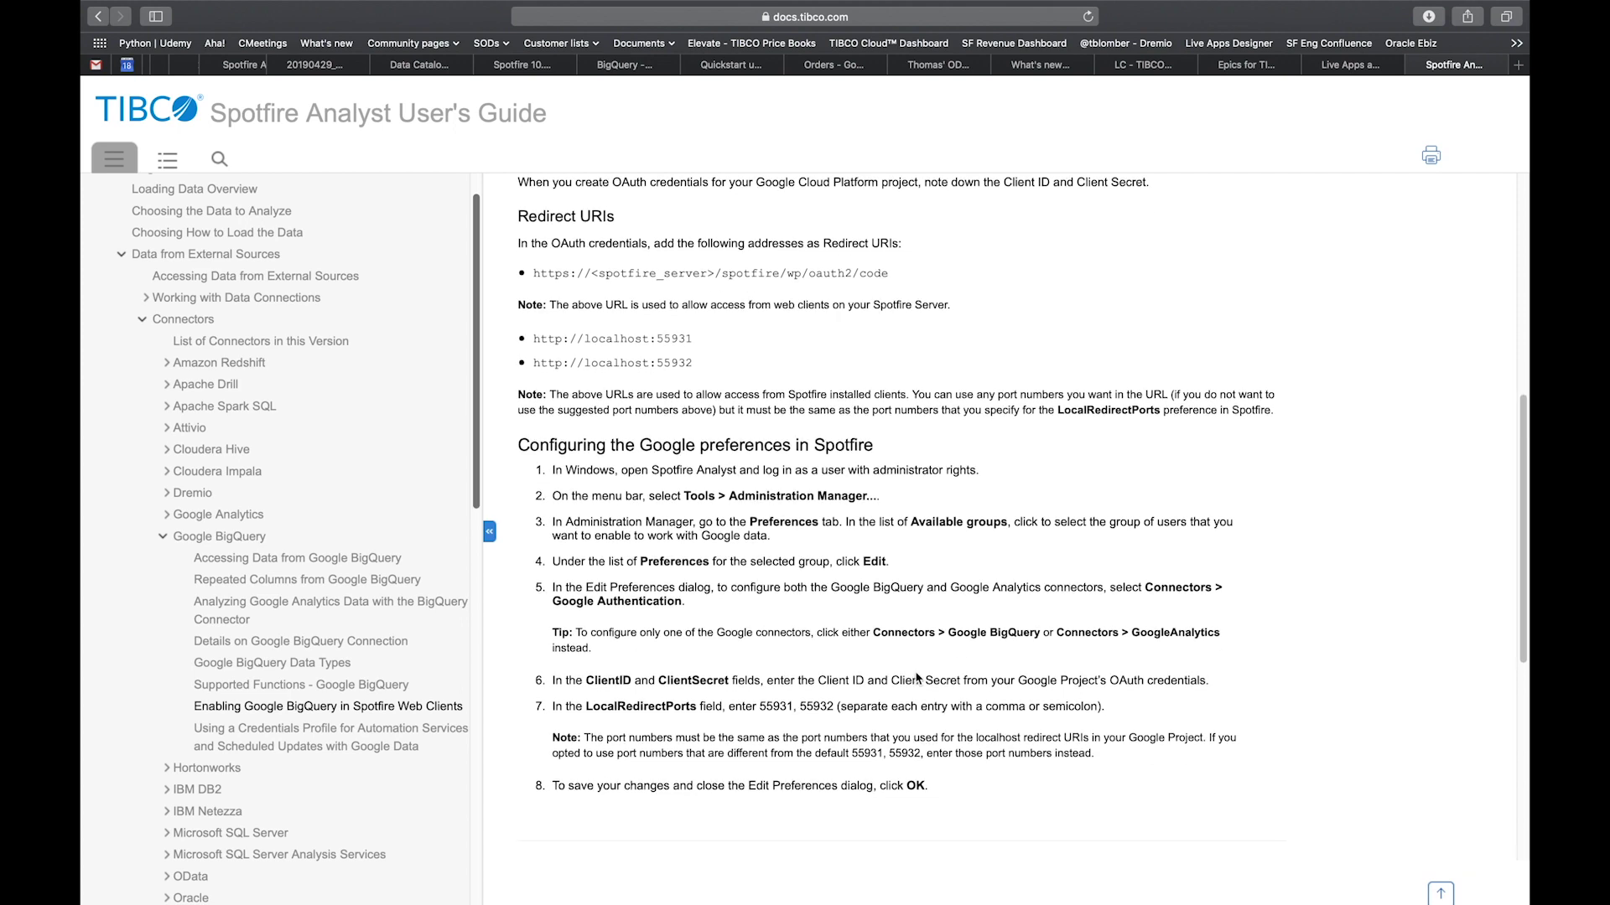
scroll(916, 677, down, 4)
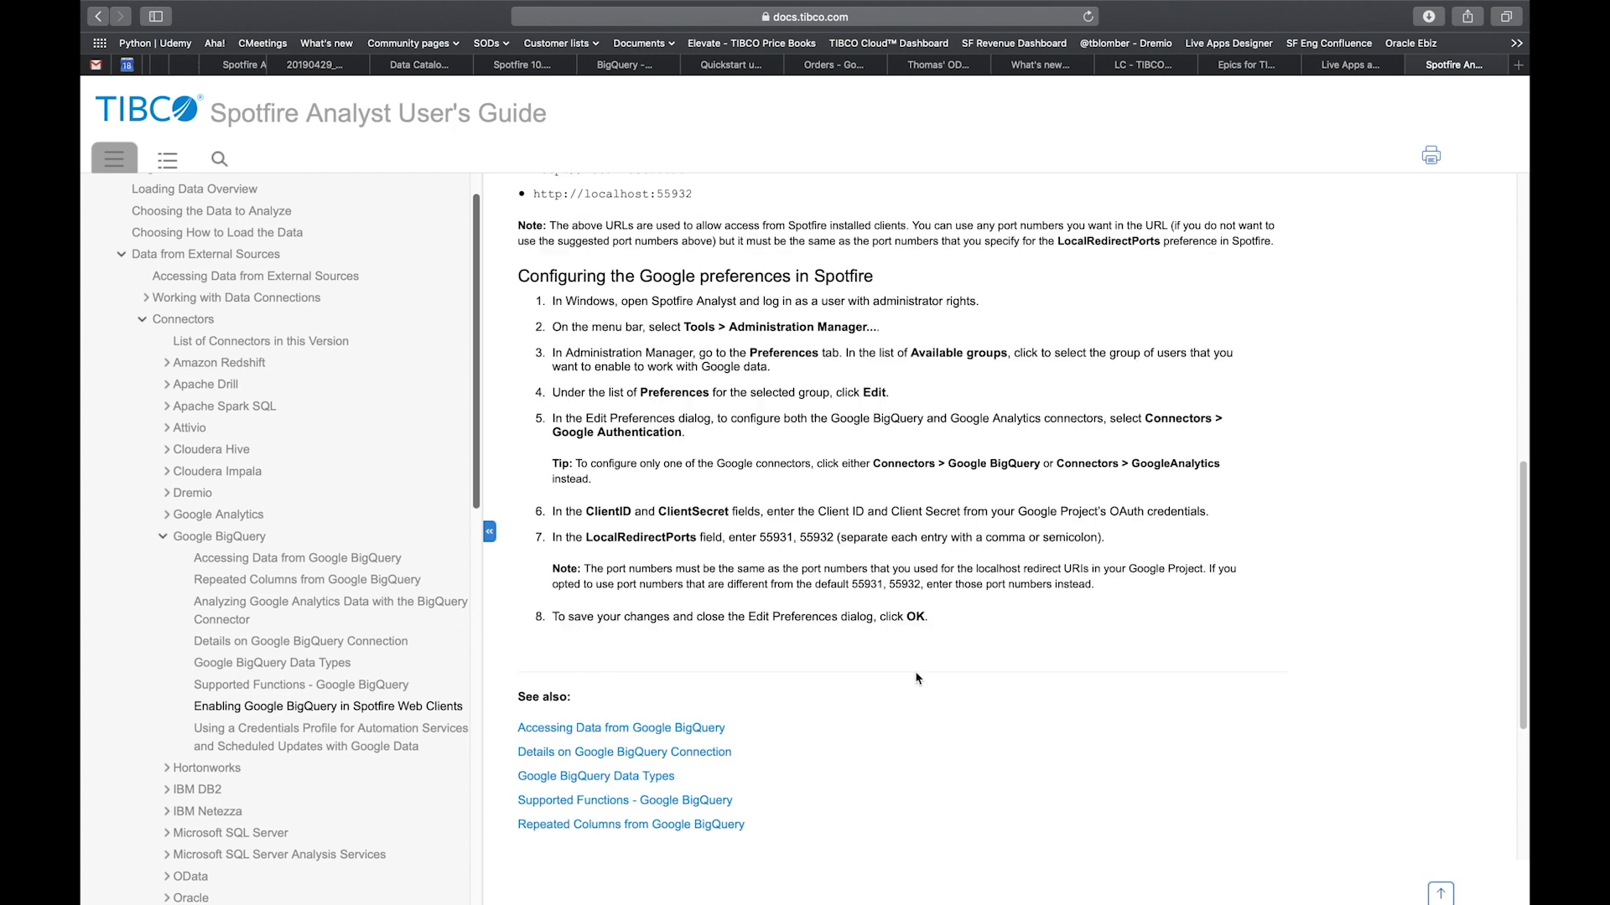
scroll(917, 677, up, 15)
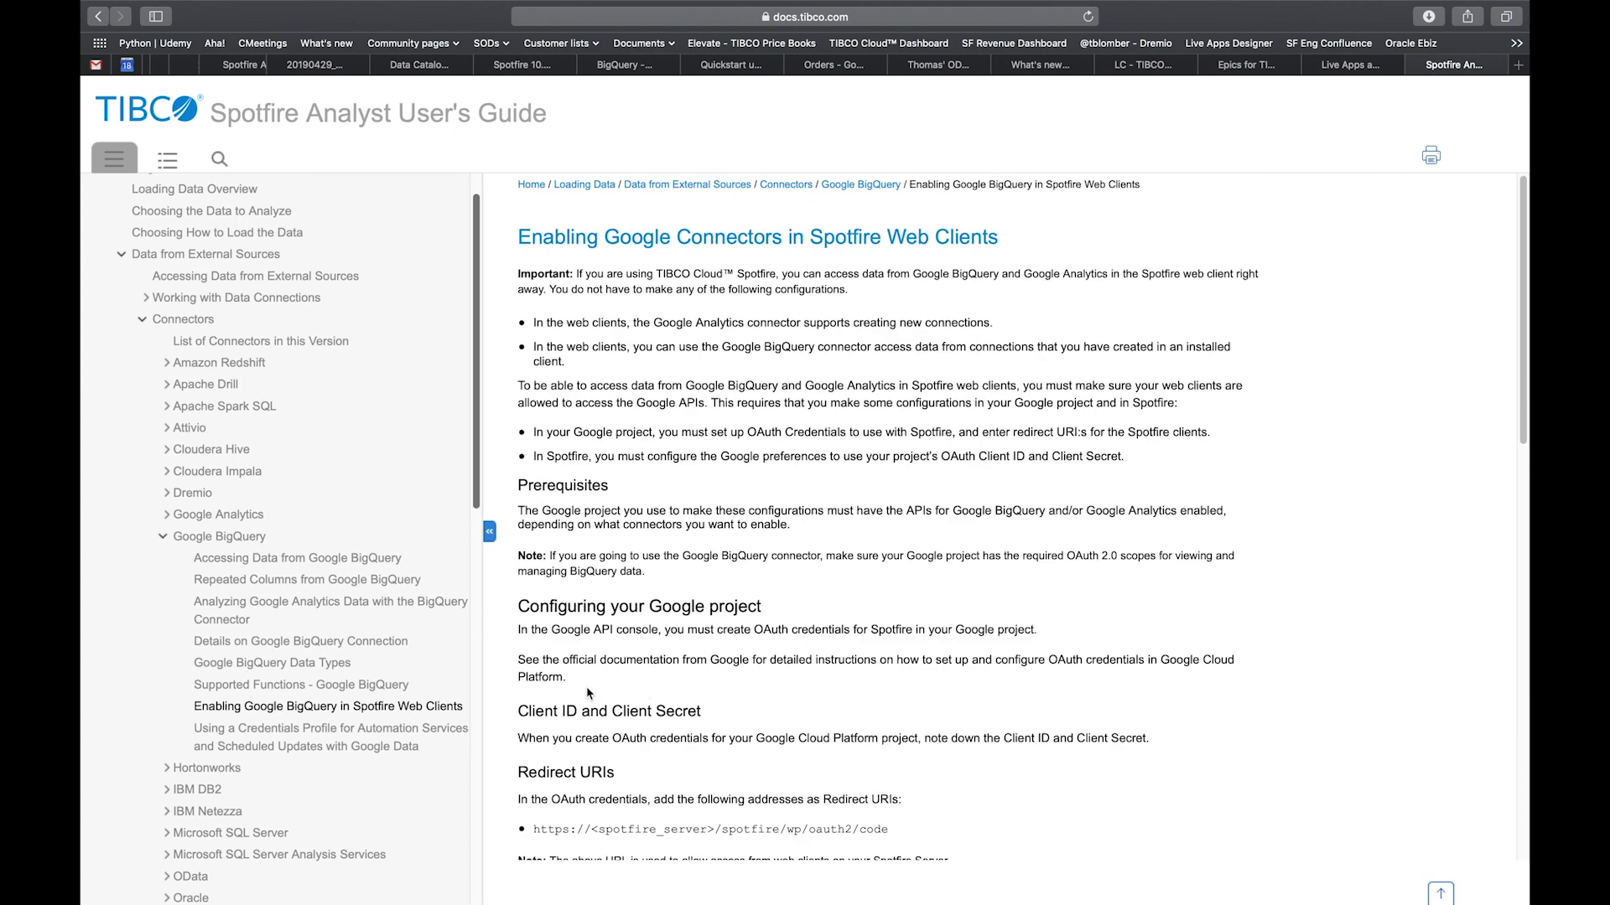
click(381, 734)
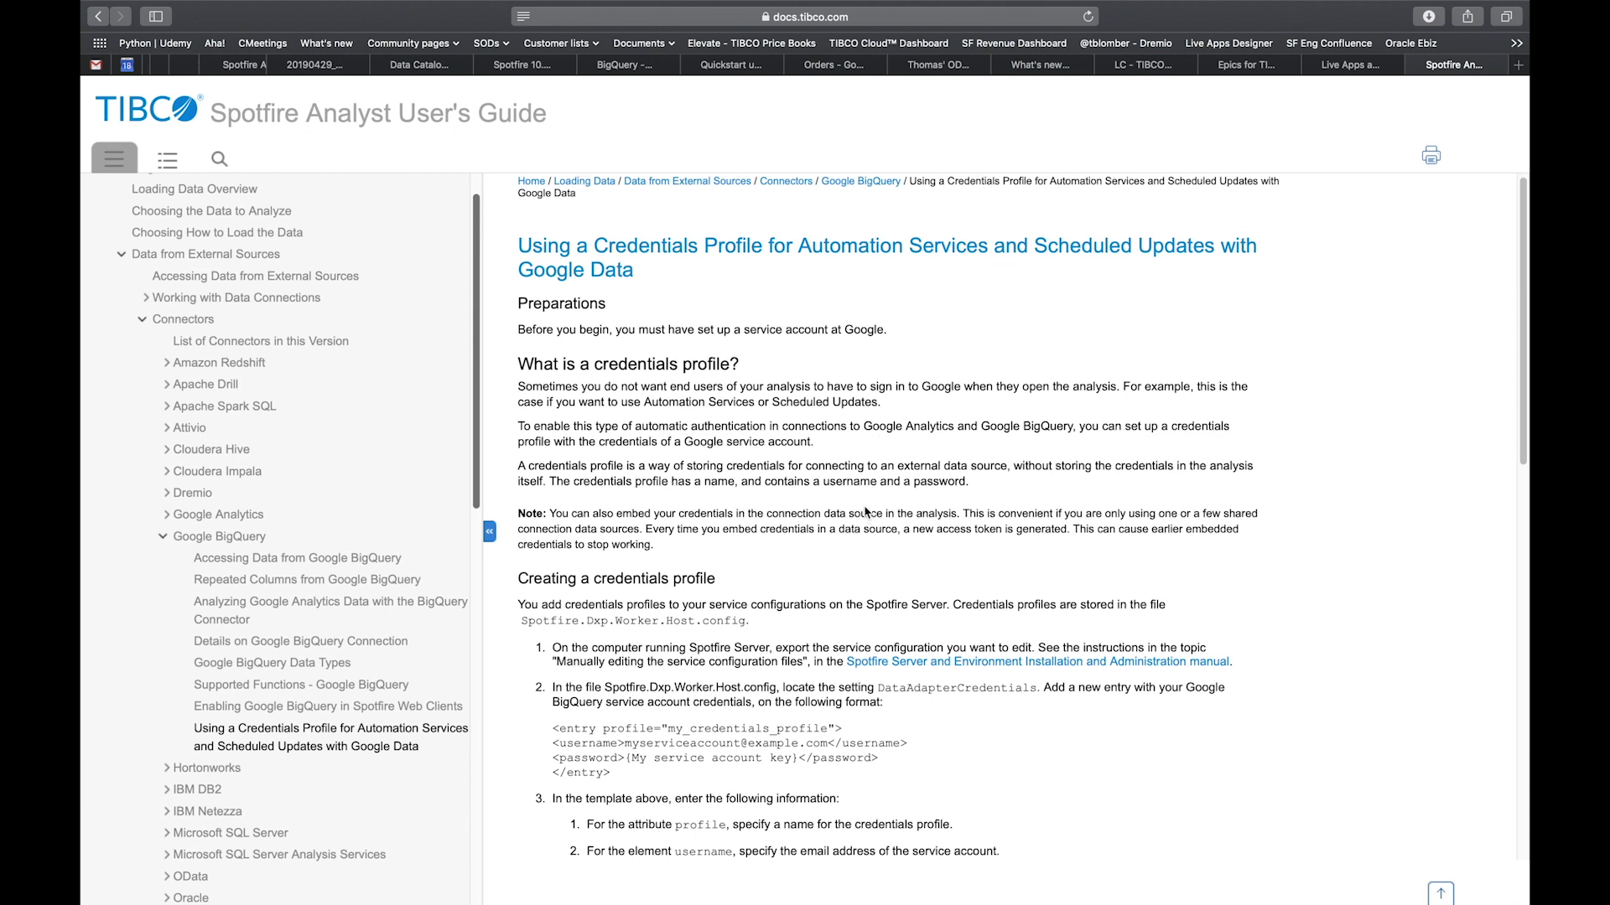
Scroll through the credentials profile article for Automation Services and Scheduled Updates
scroll(865, 511, down, 1)
scroll(864, 506, down, 1)
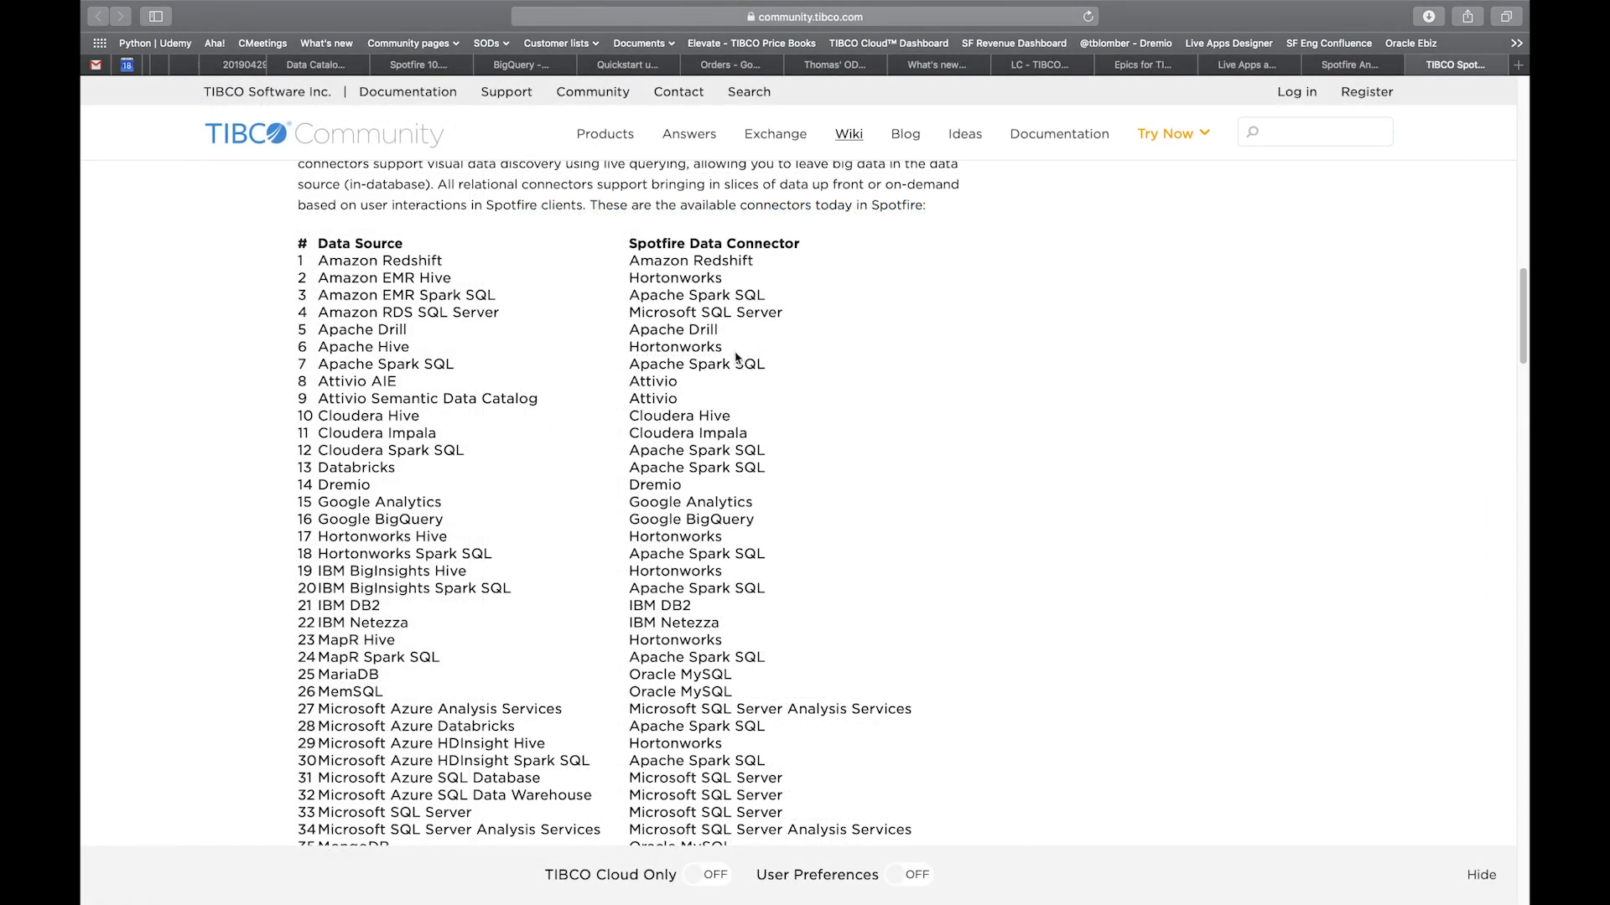
Read the data source table down to Vertica, then switch to the Spotfire desktop with Ctrl+Right
scroll(815, 417, down, 5)
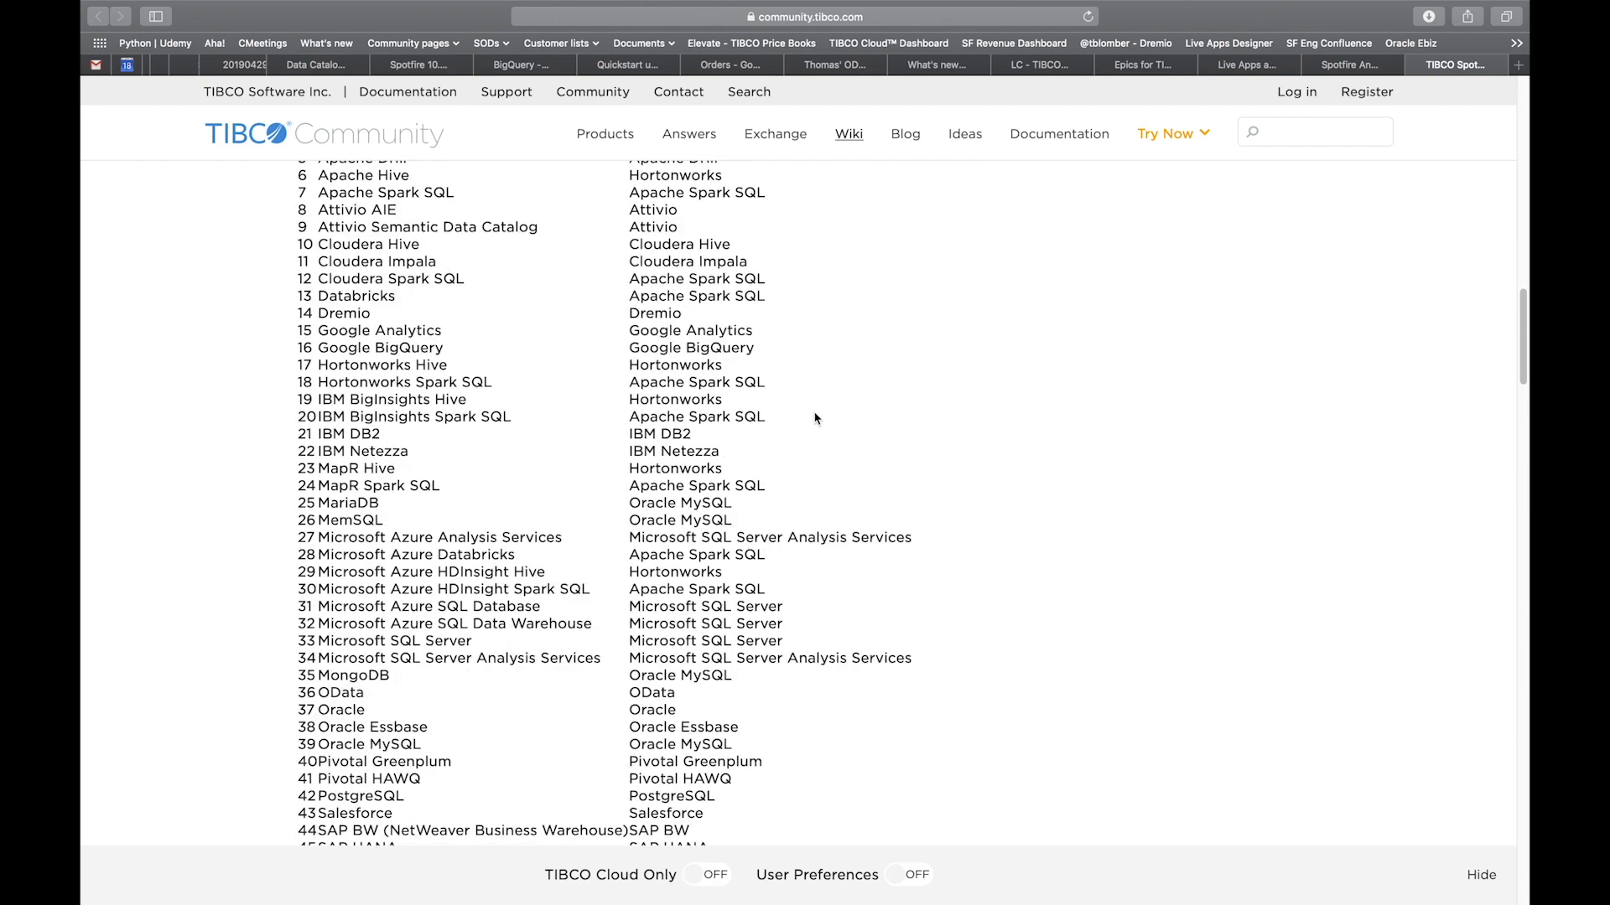
scroll(815, 418, down, 3)
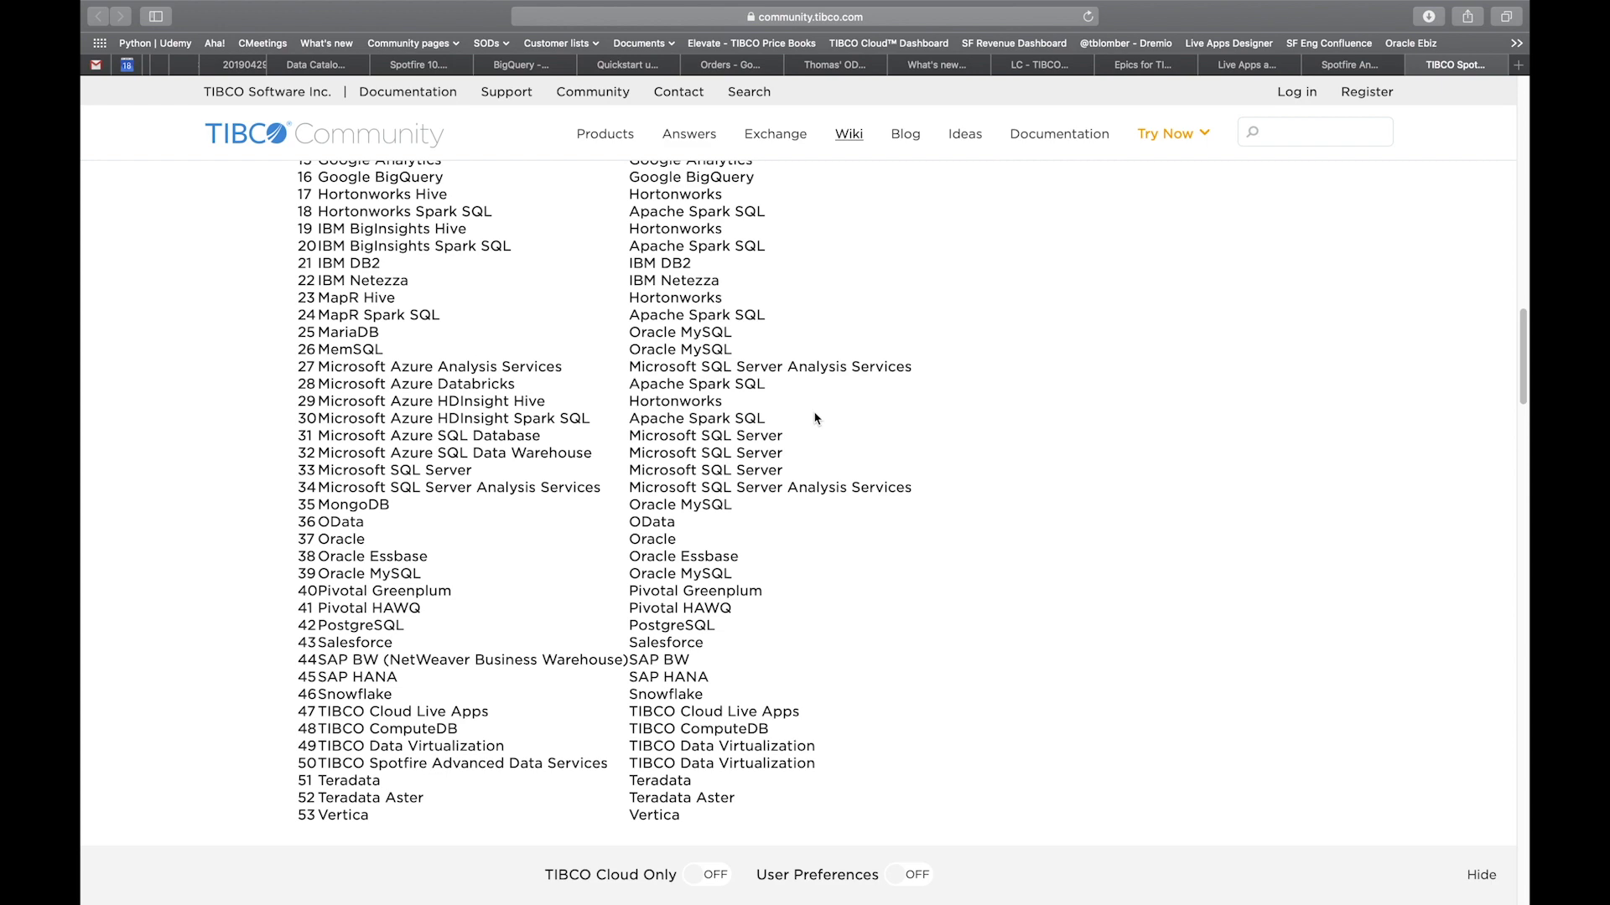
key(ctrl+Right)
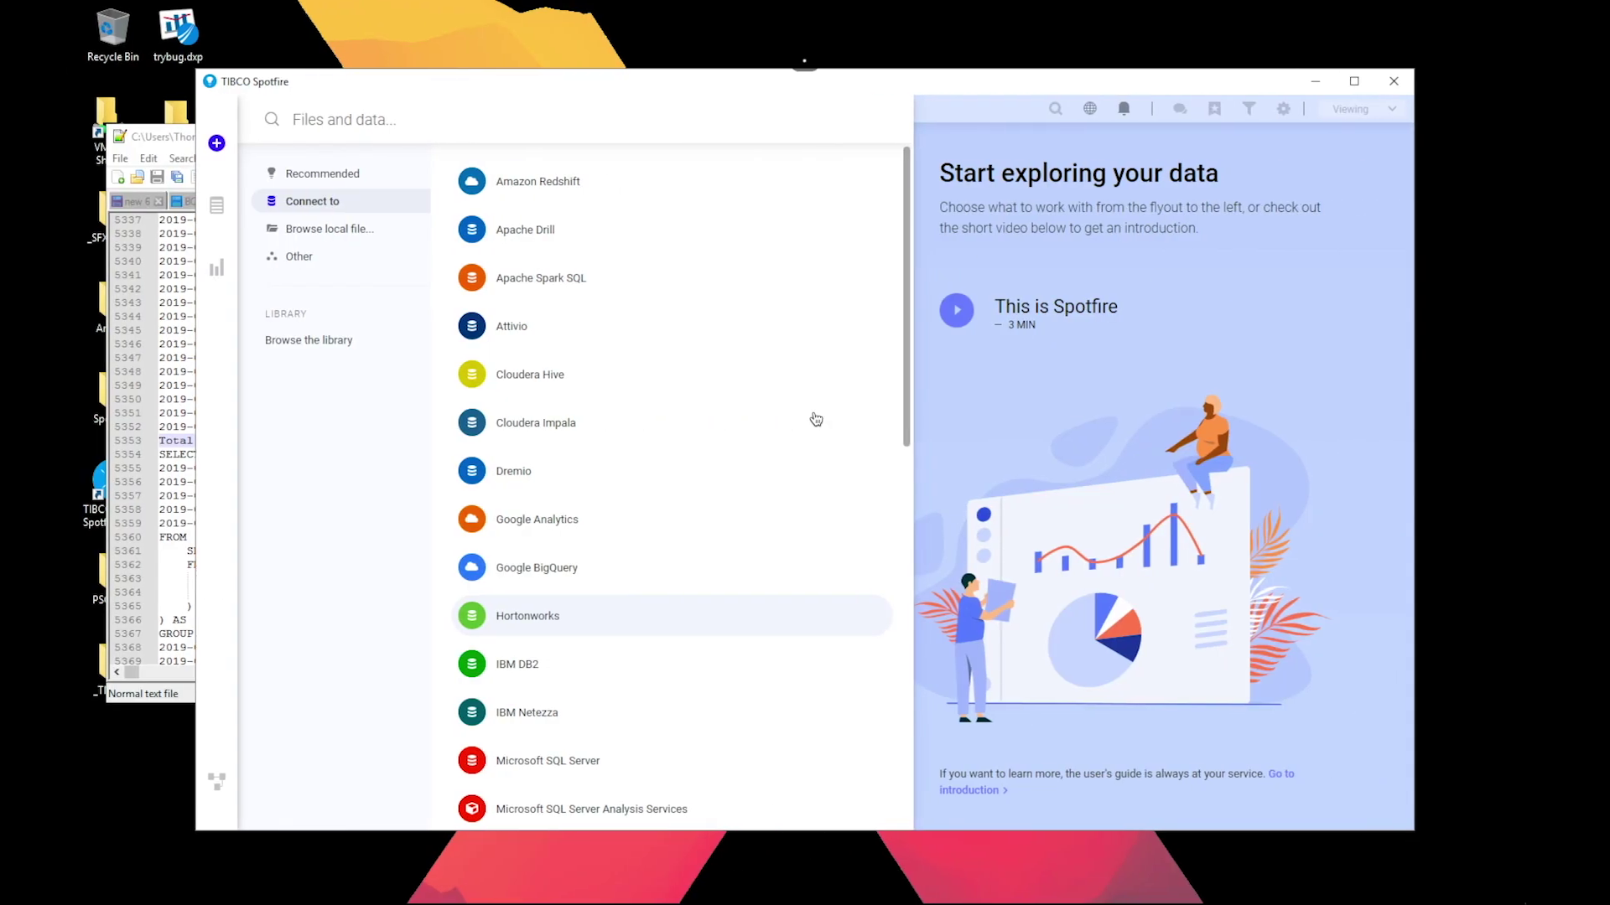
Maximize Spotfire, browse the data connector list, and search Files and data for 'googl'
click(1354, 82)
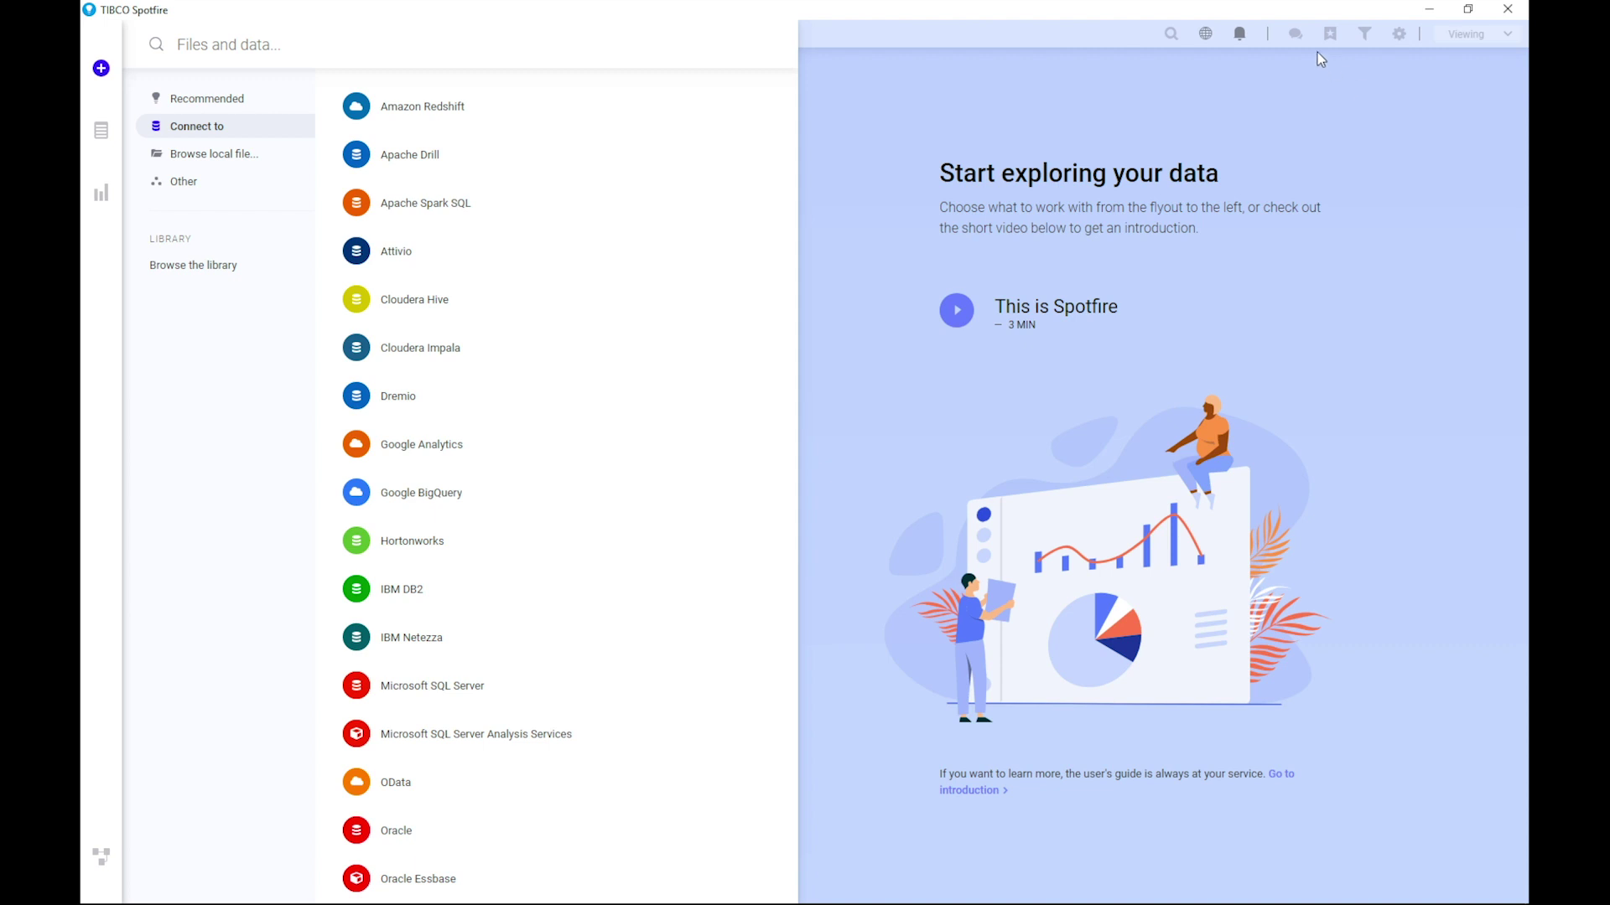
click(102, 72)
click(101, 71)
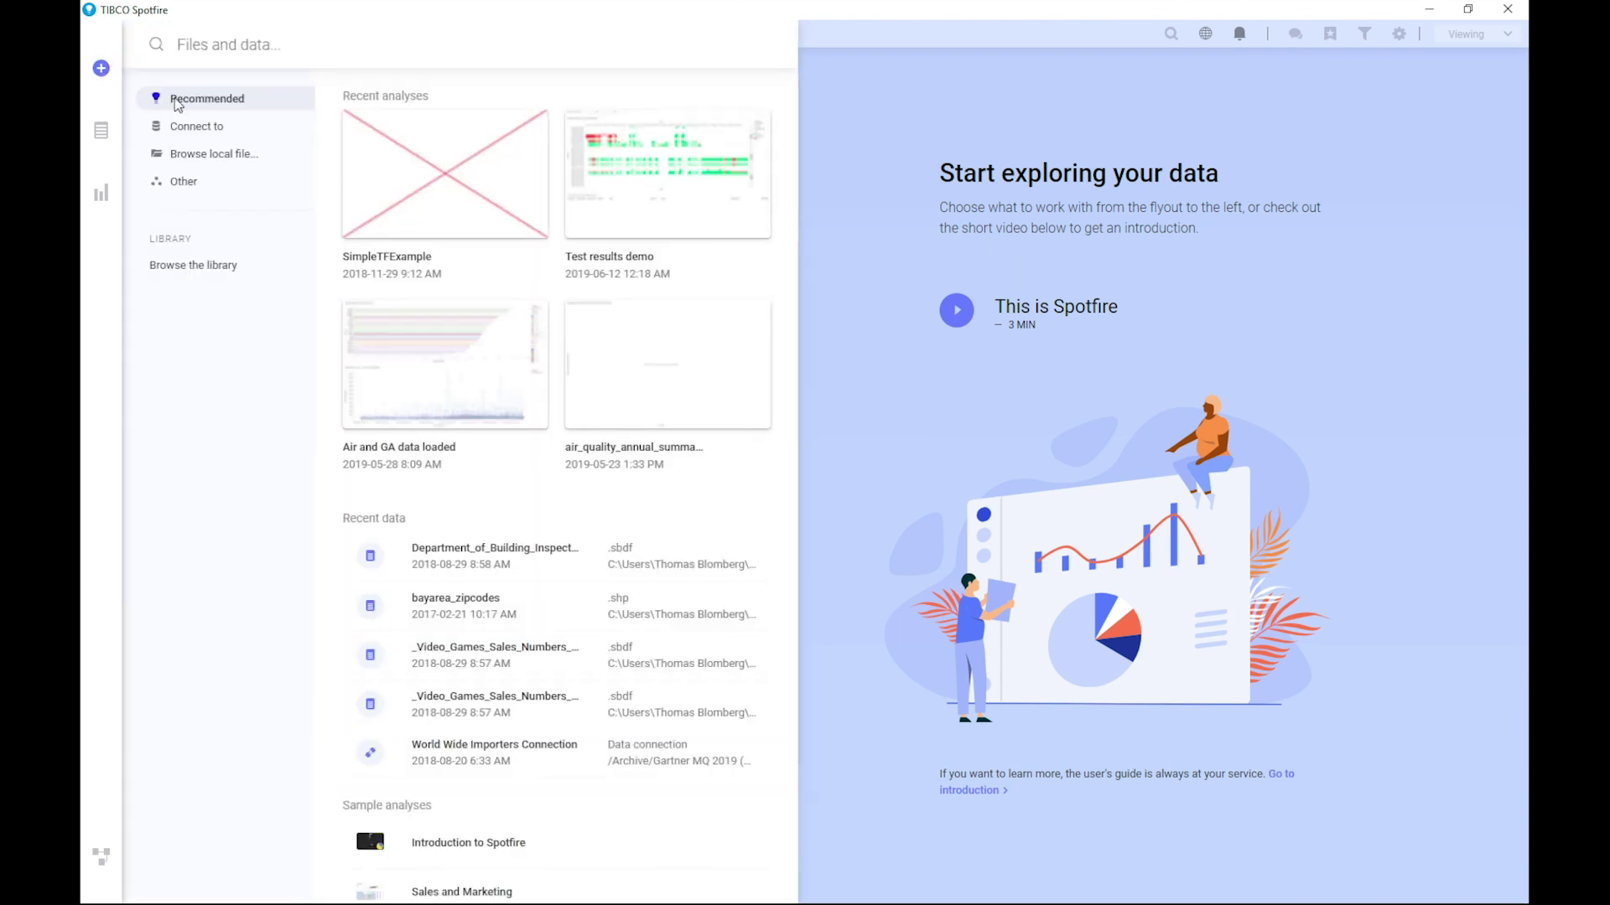
click(209, 127)
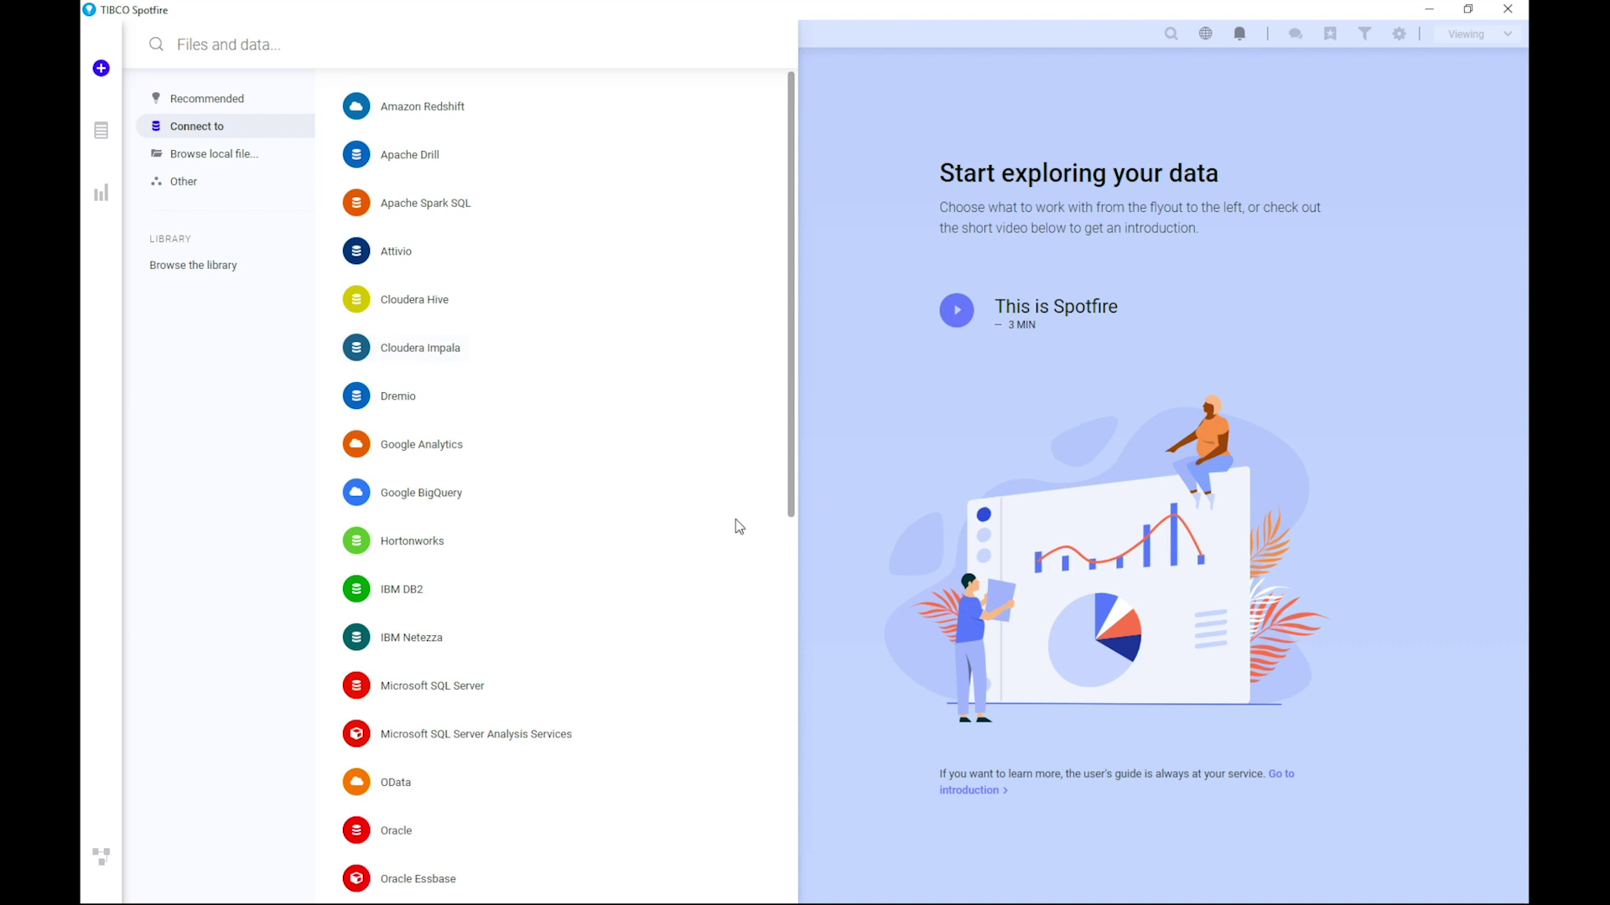
scroll(634, 549, down, 8)
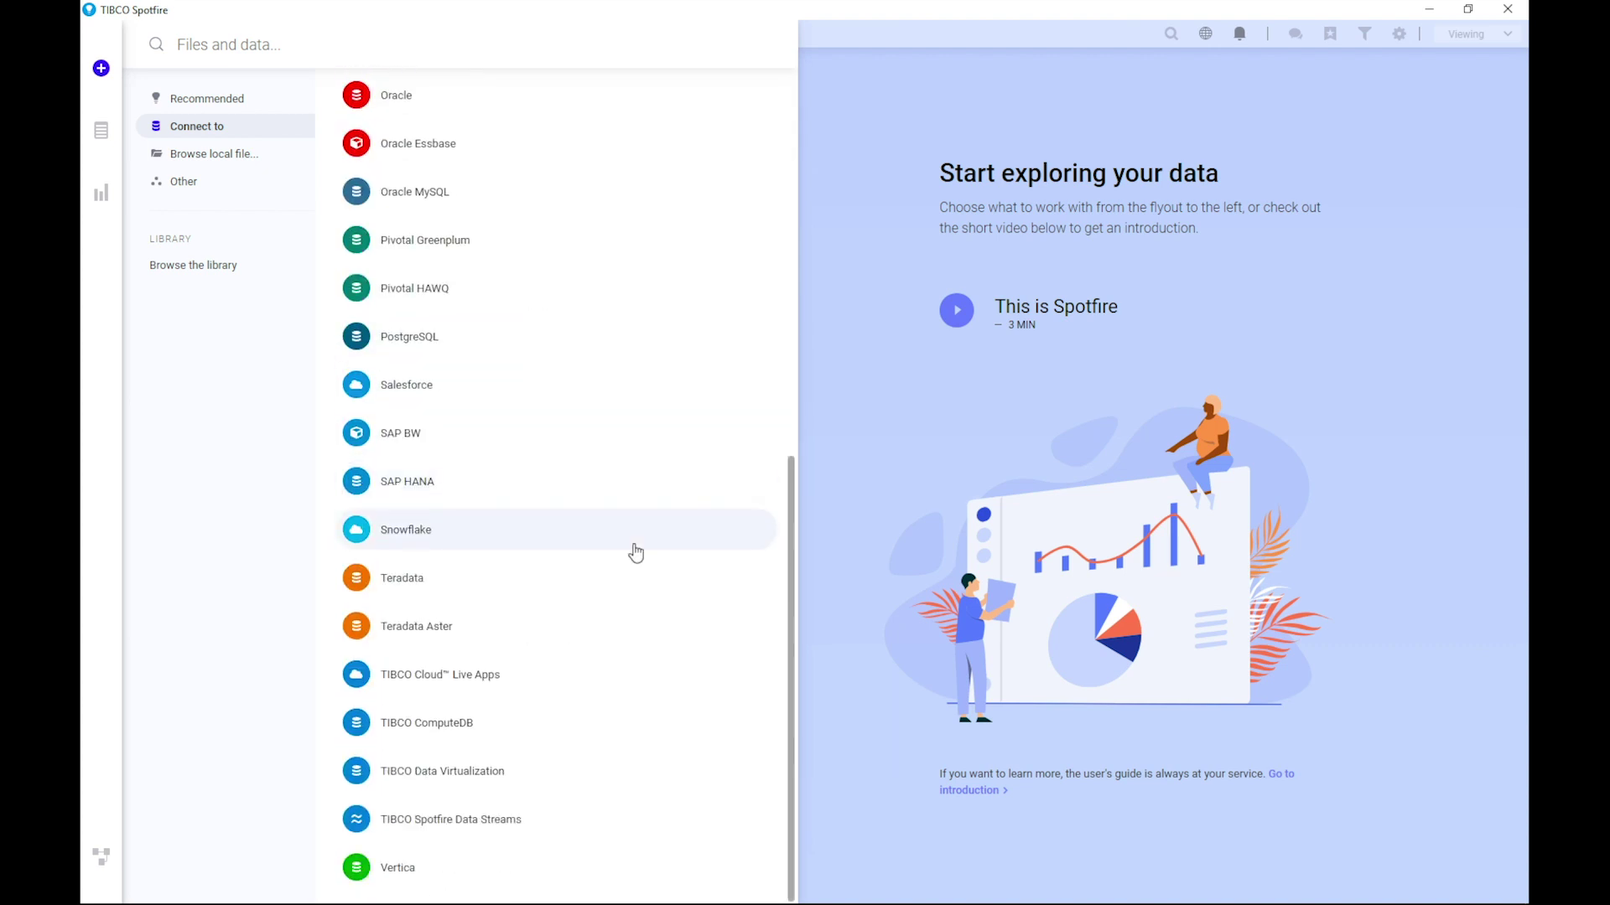
scroll(635, 552, up, 6)
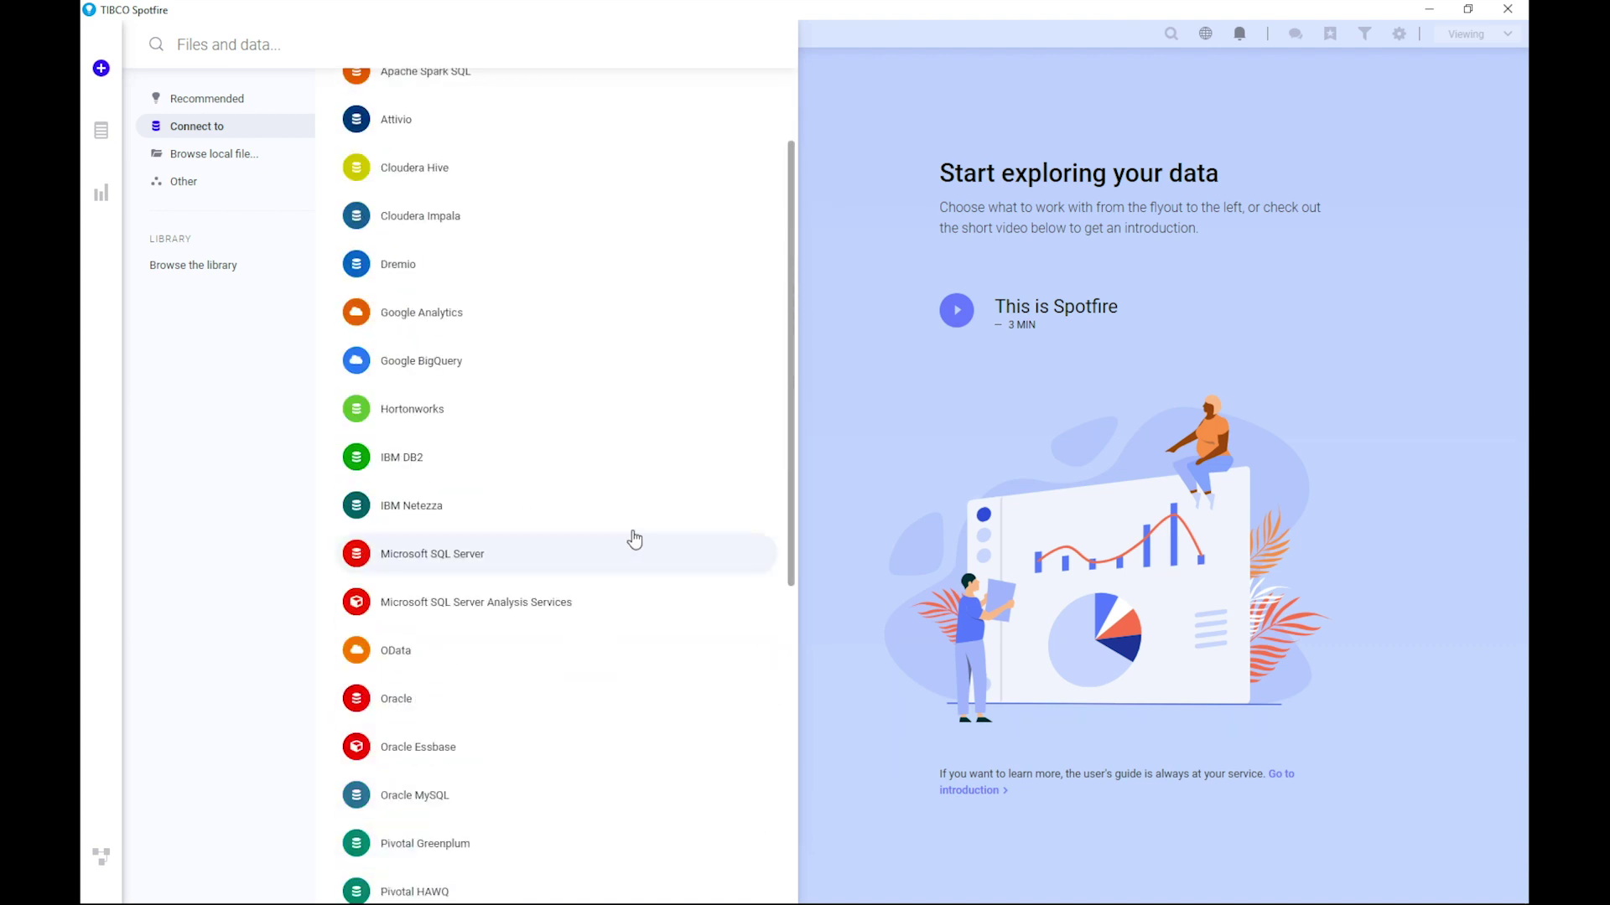
scroll(634, 558, up, 2)
click(399, 48)
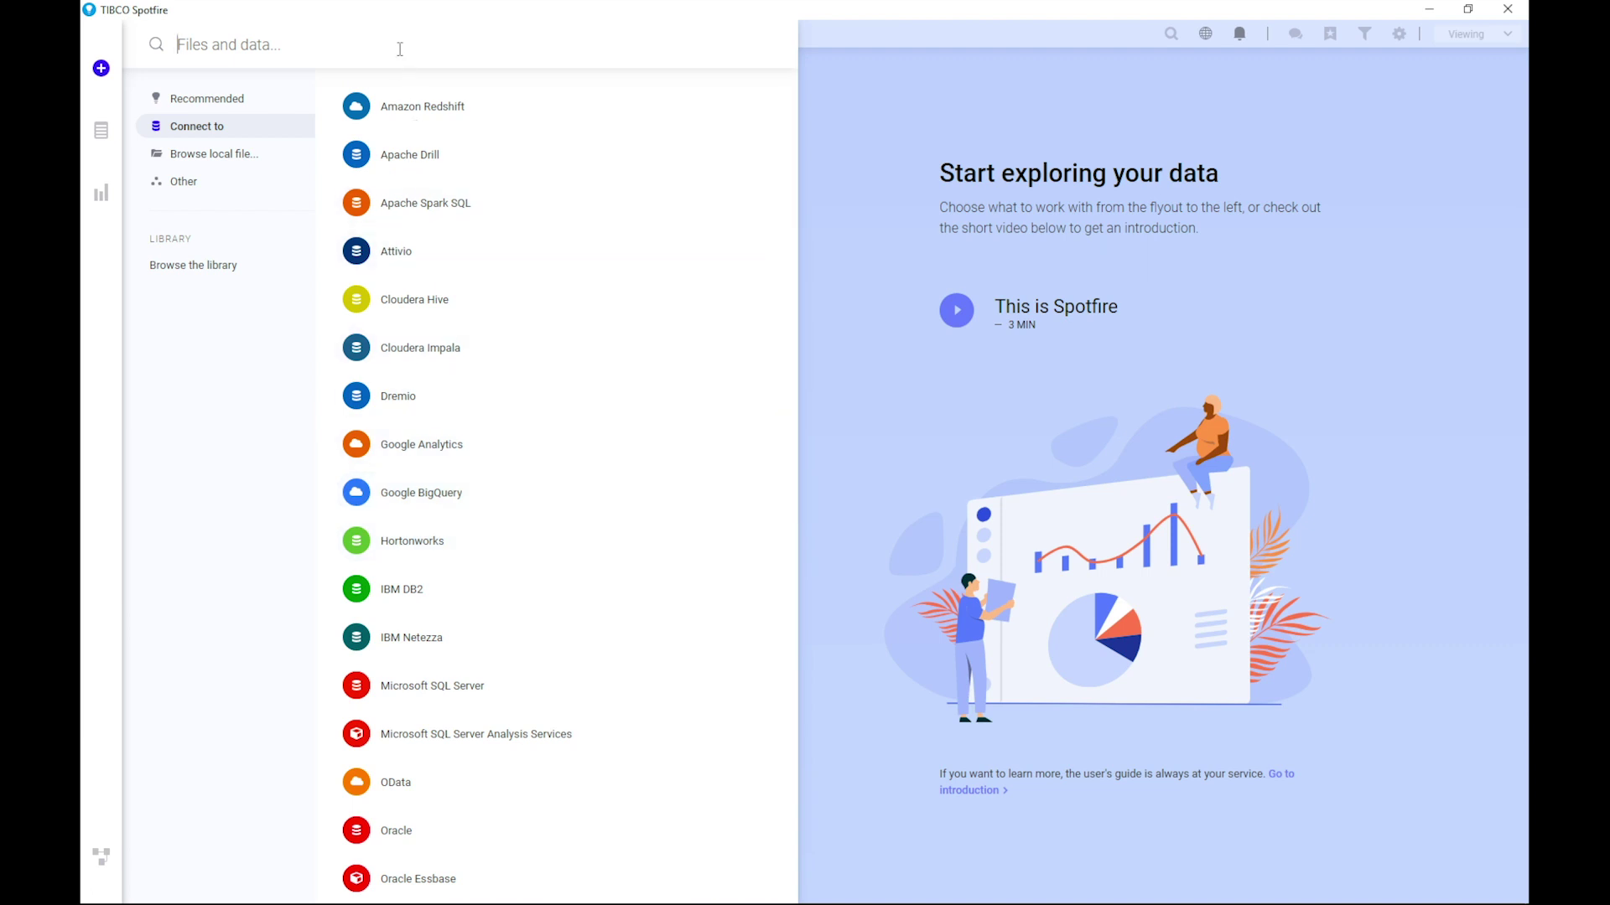
text(googl)
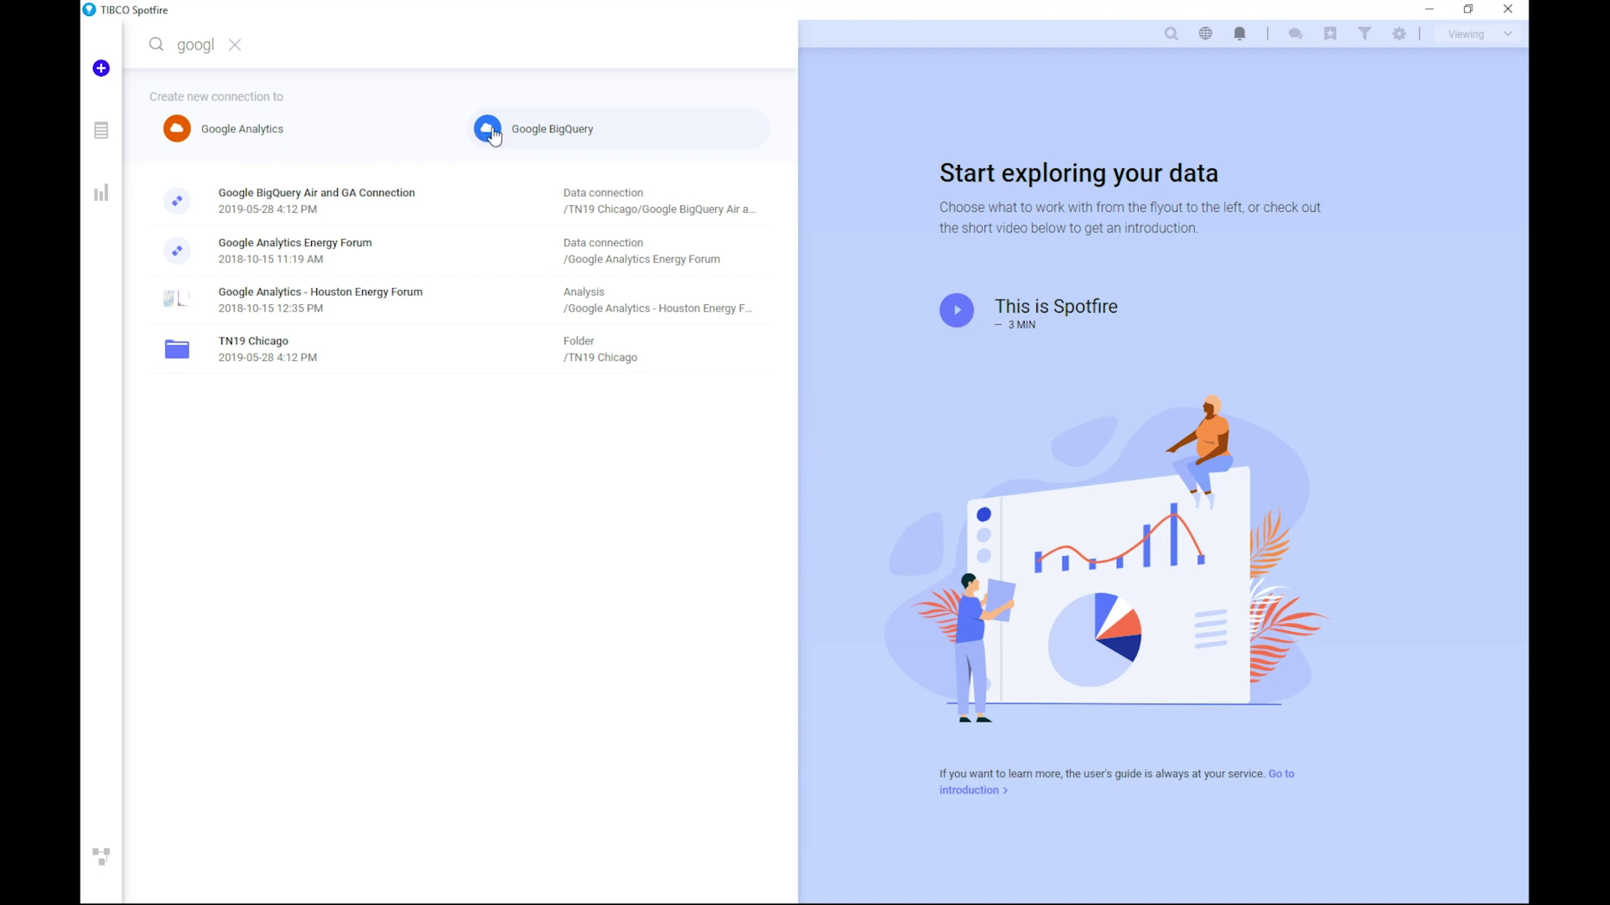
Create a new Google BigQuery connection and start Sign in with Google
click(492, 134)
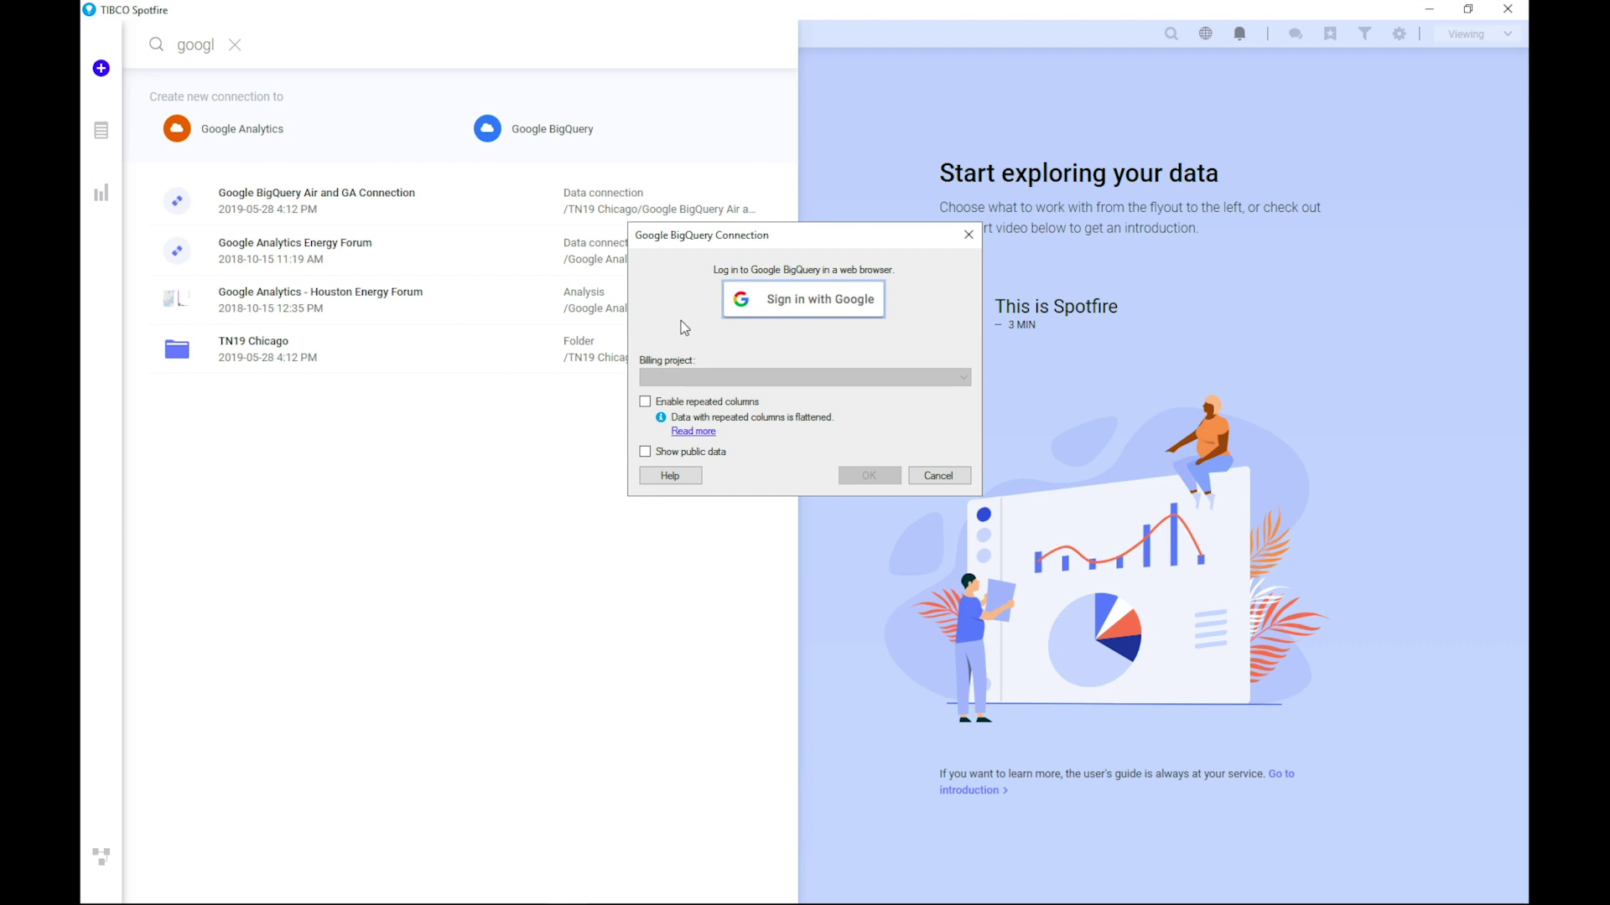
key(Tab)
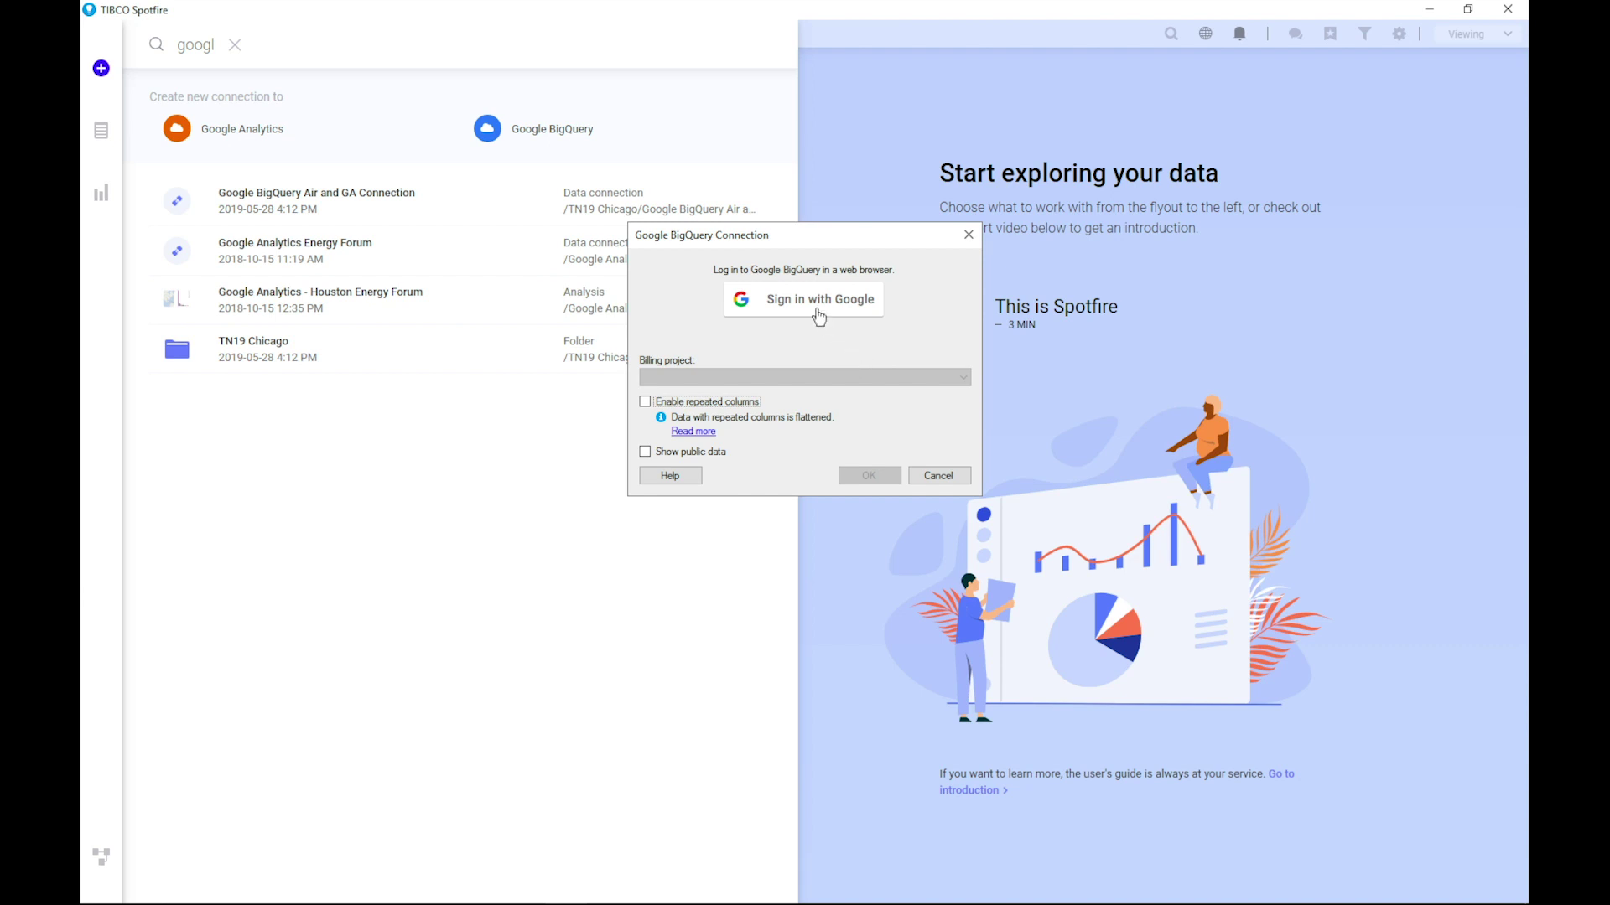
click(793, 300)
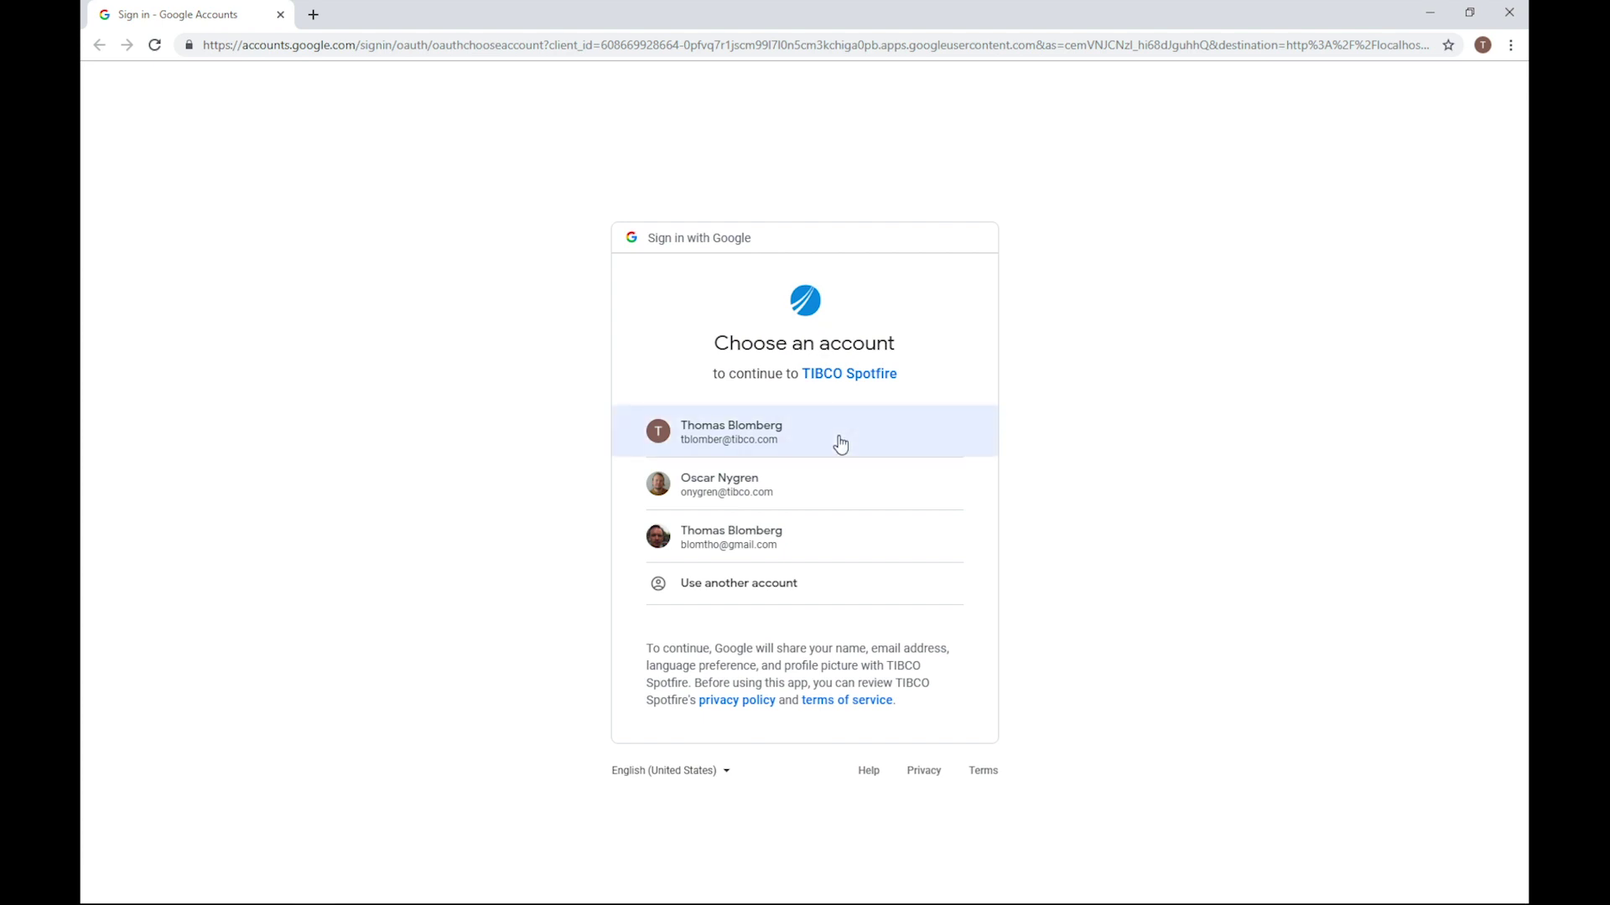
Sign in with the work Google account and allow Spotfire access to BigQuery data
click(757, 433)
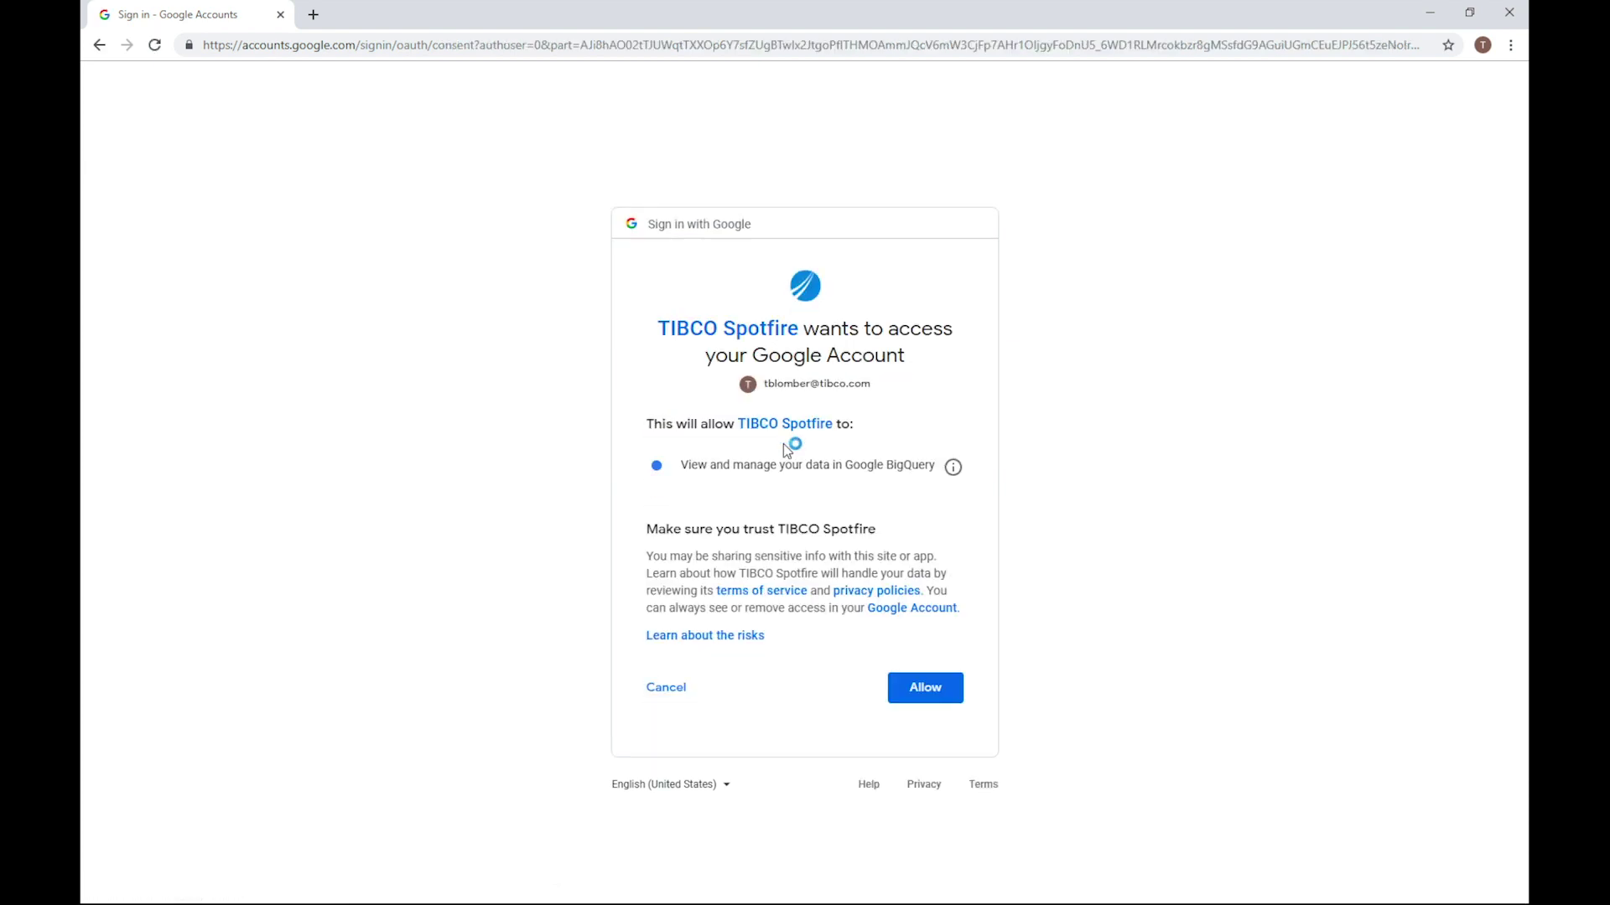
click(932, 700)
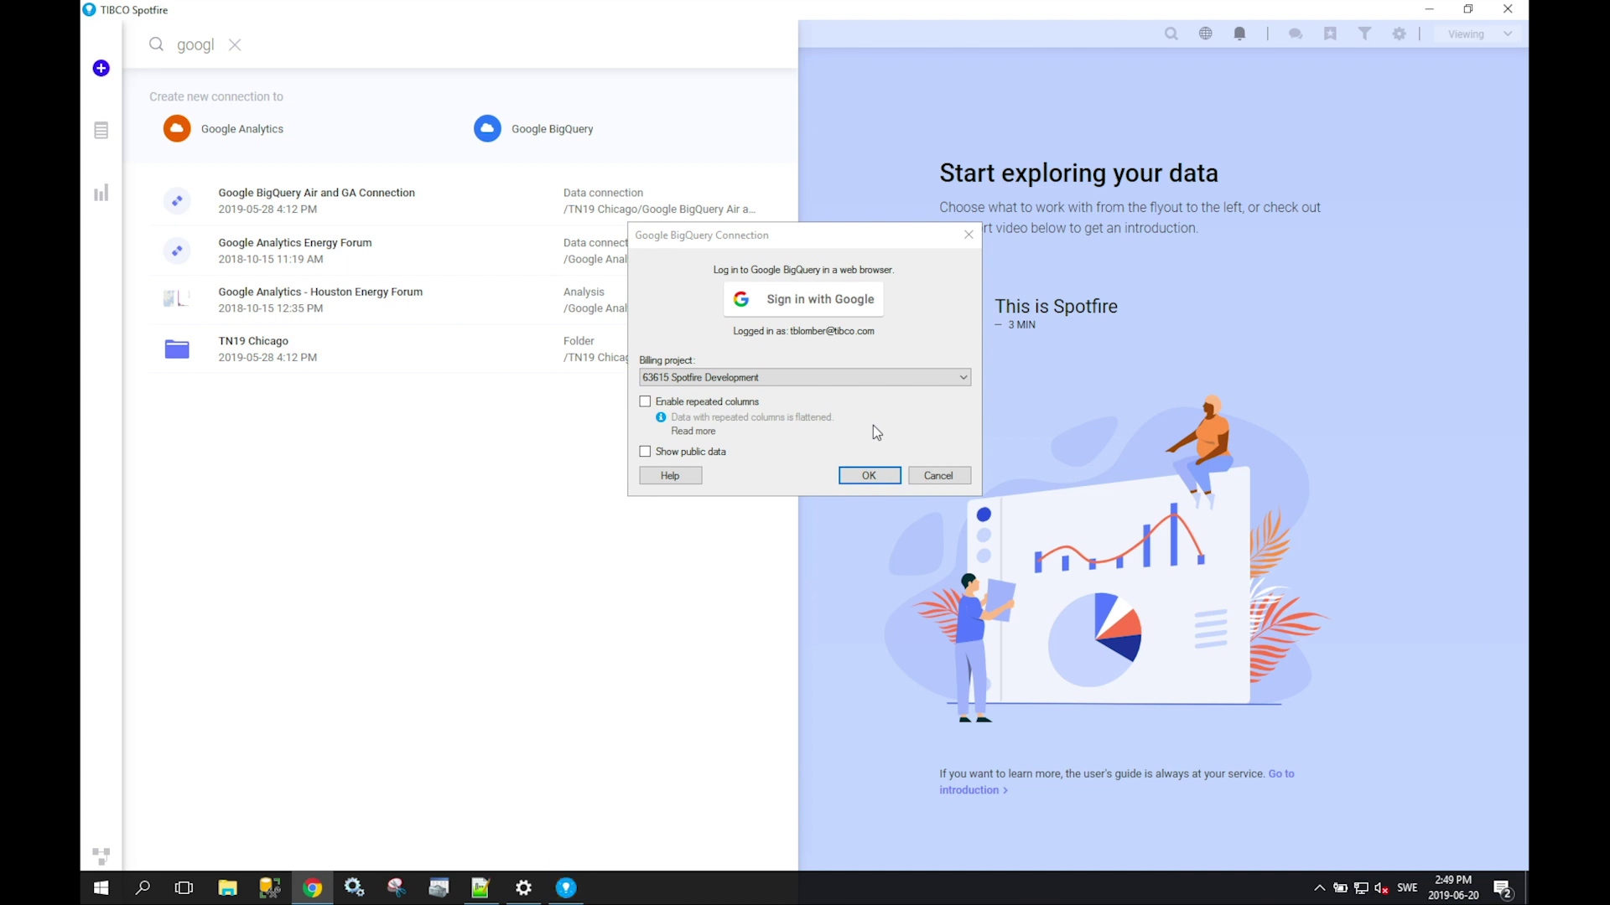
click(873, 378)
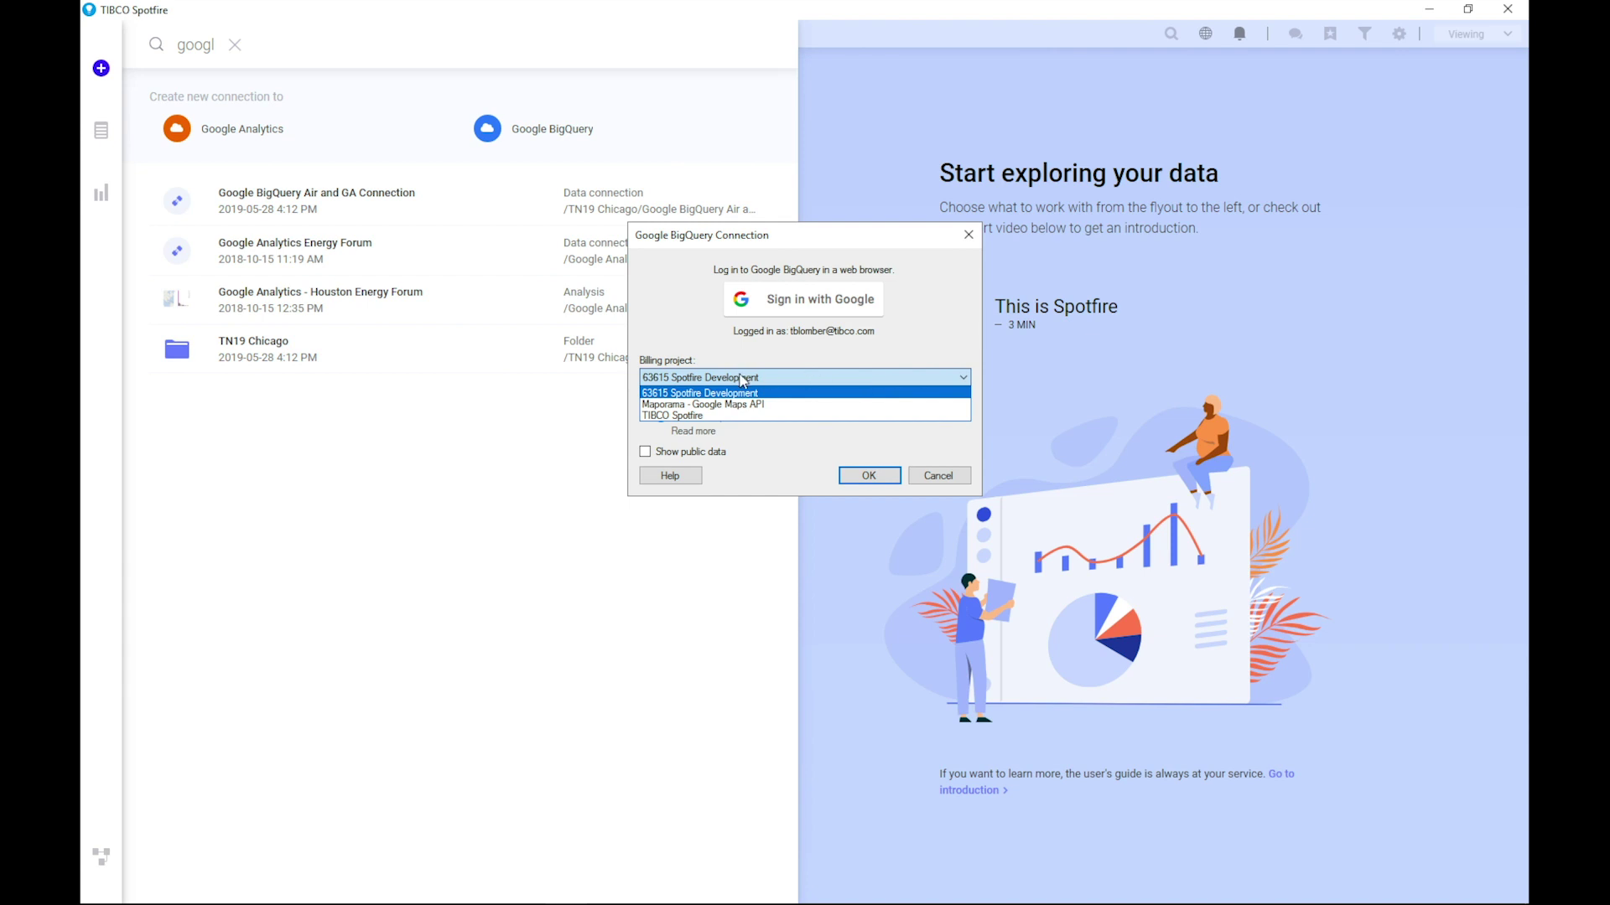
click(711, 393)
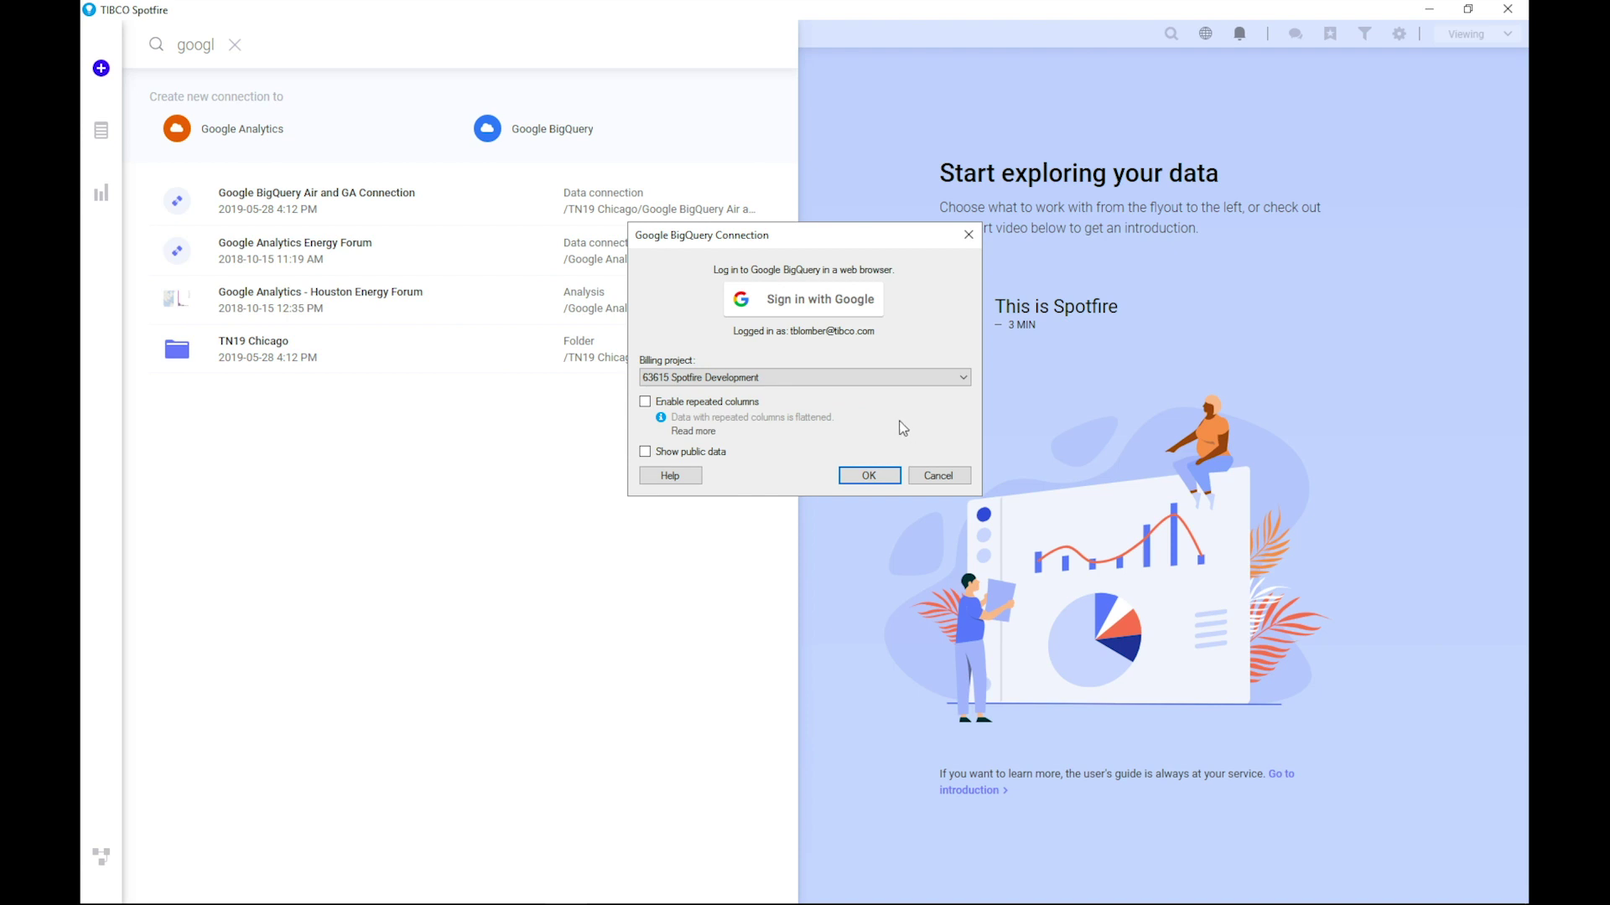
Turn on Enable repeated columns and Show public data, then connect with OK
click(645, 403)
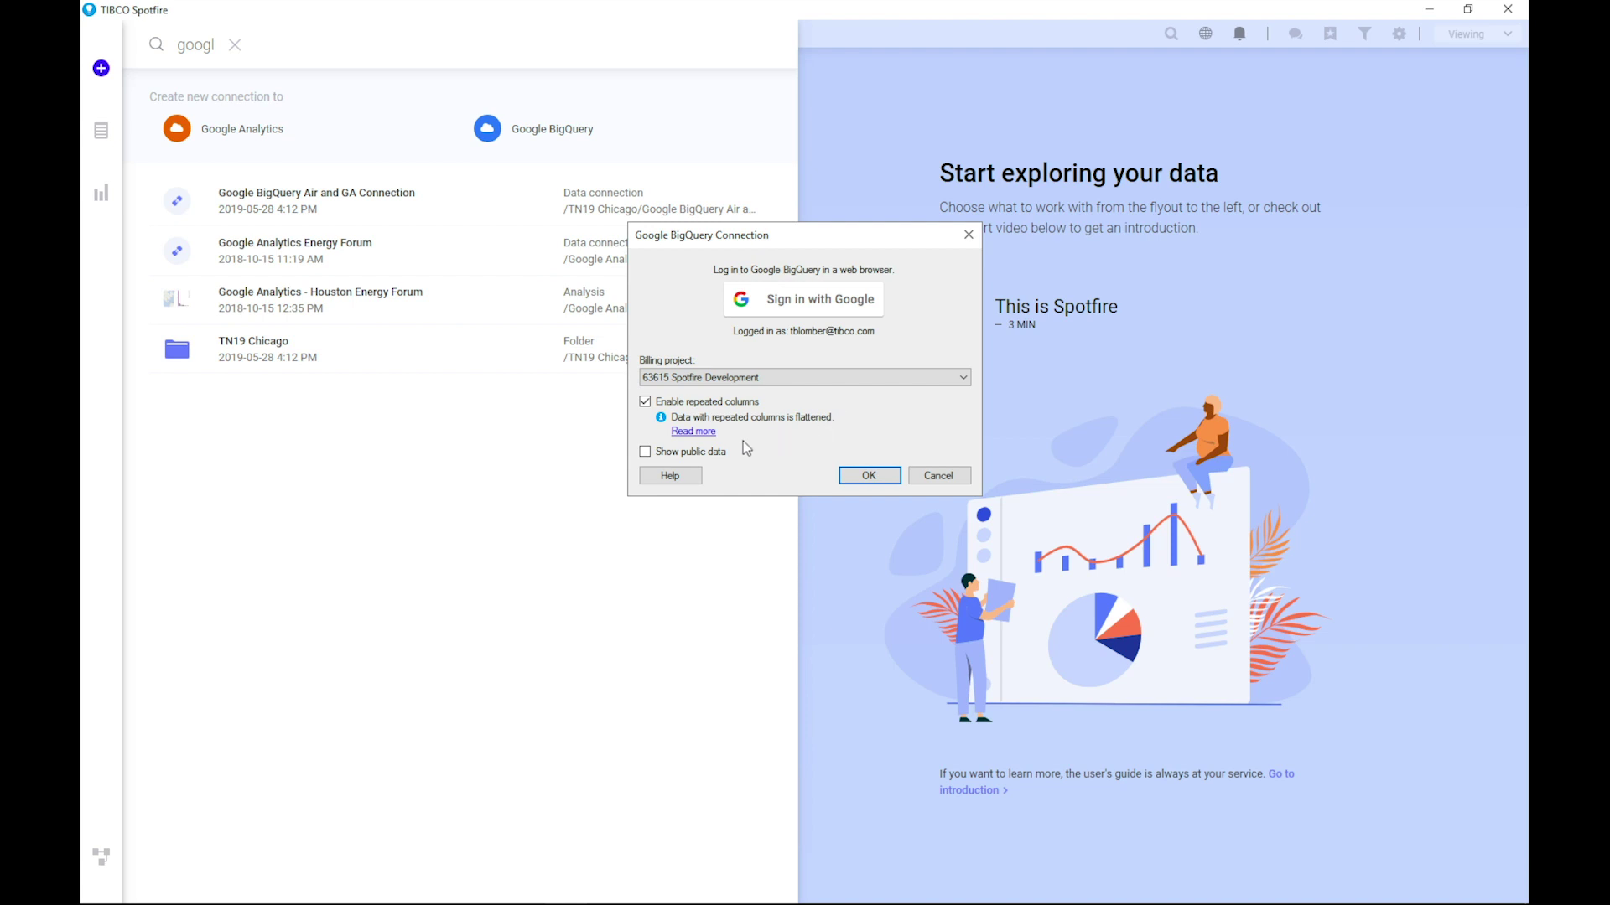
click(656, 457)
click(868, 475)
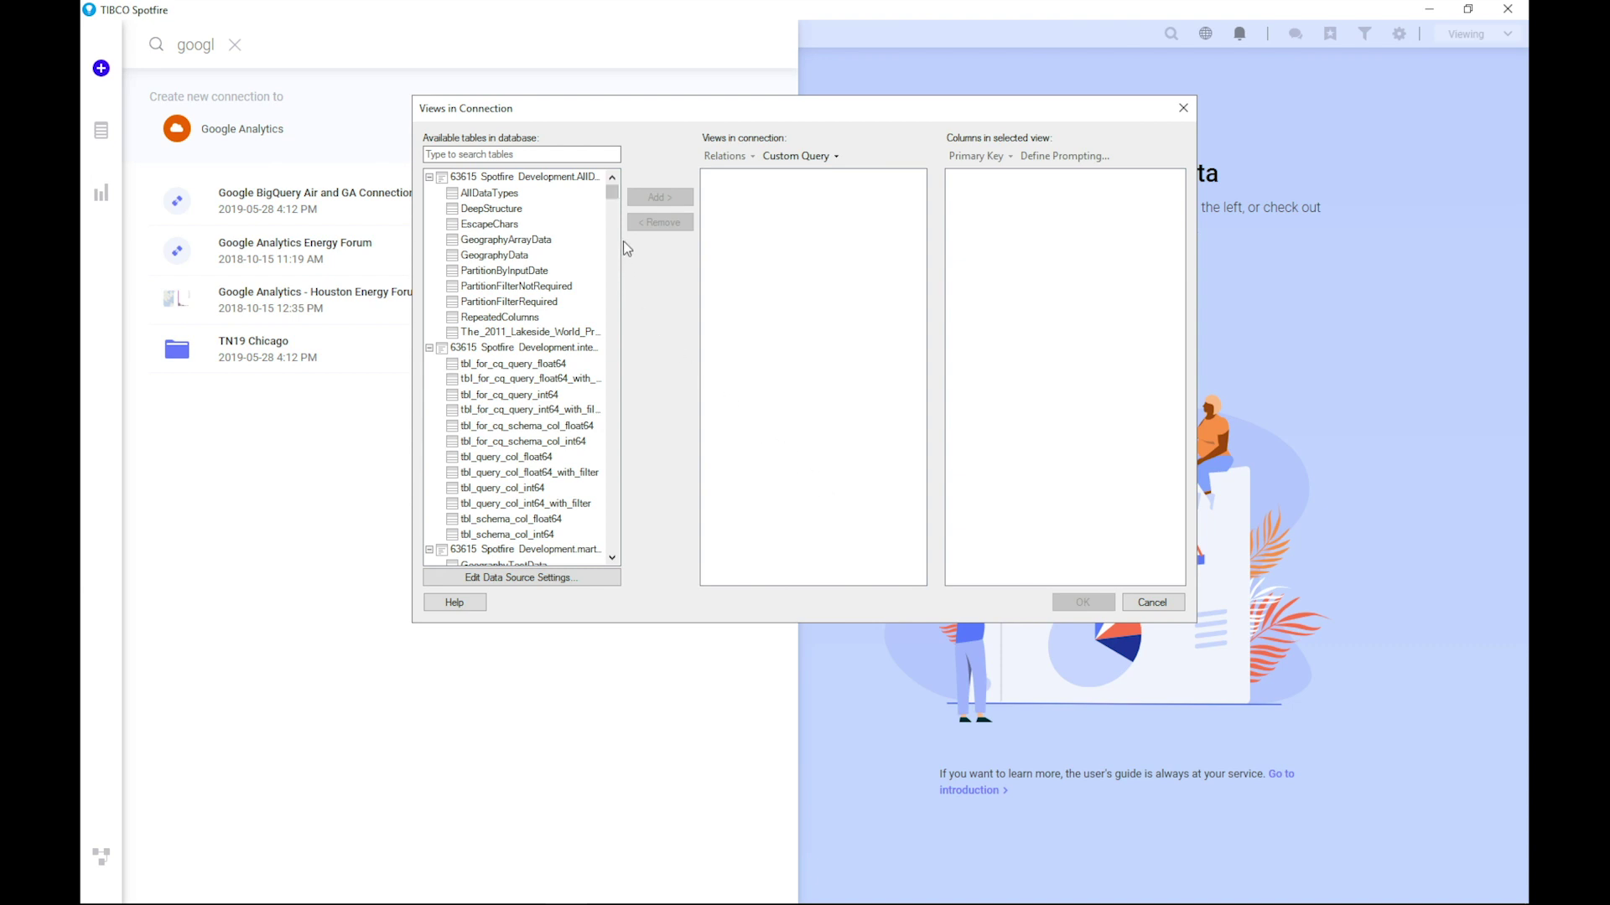
Filter tables by 'air', add air_quality_annual_summary to the views, then clear the filter
mouse_move(615, 200)
mouse_down()
mouse_move(615, 366)
mouse_move(611, 190)
mouse_up()
click(583, 152)
text(air)
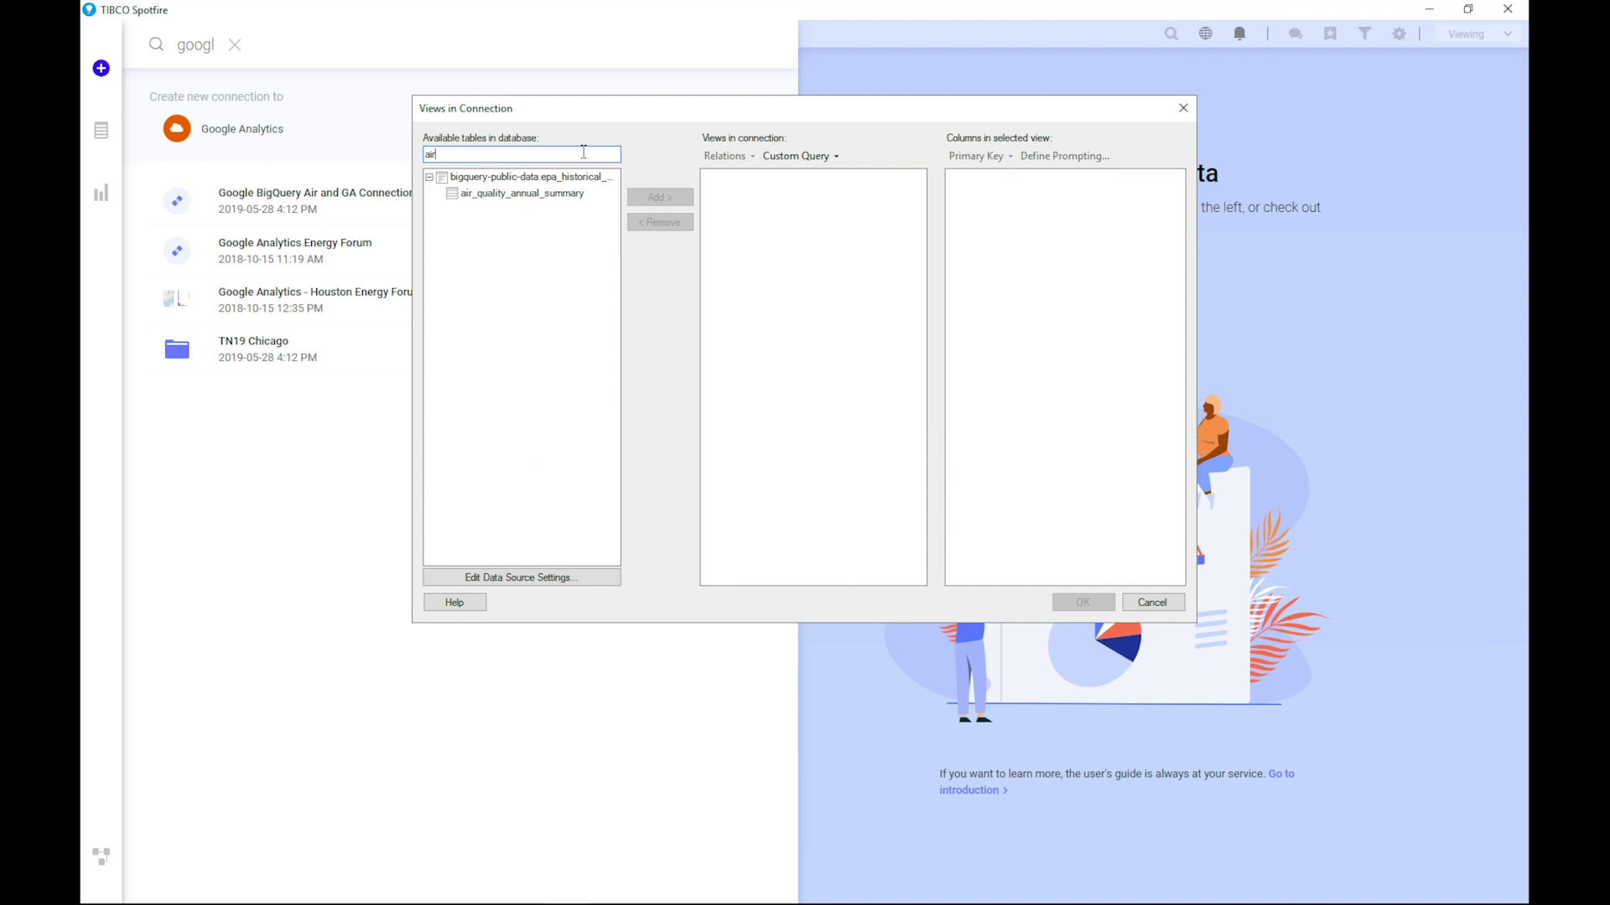
click(529, 196)
click(658, 197)
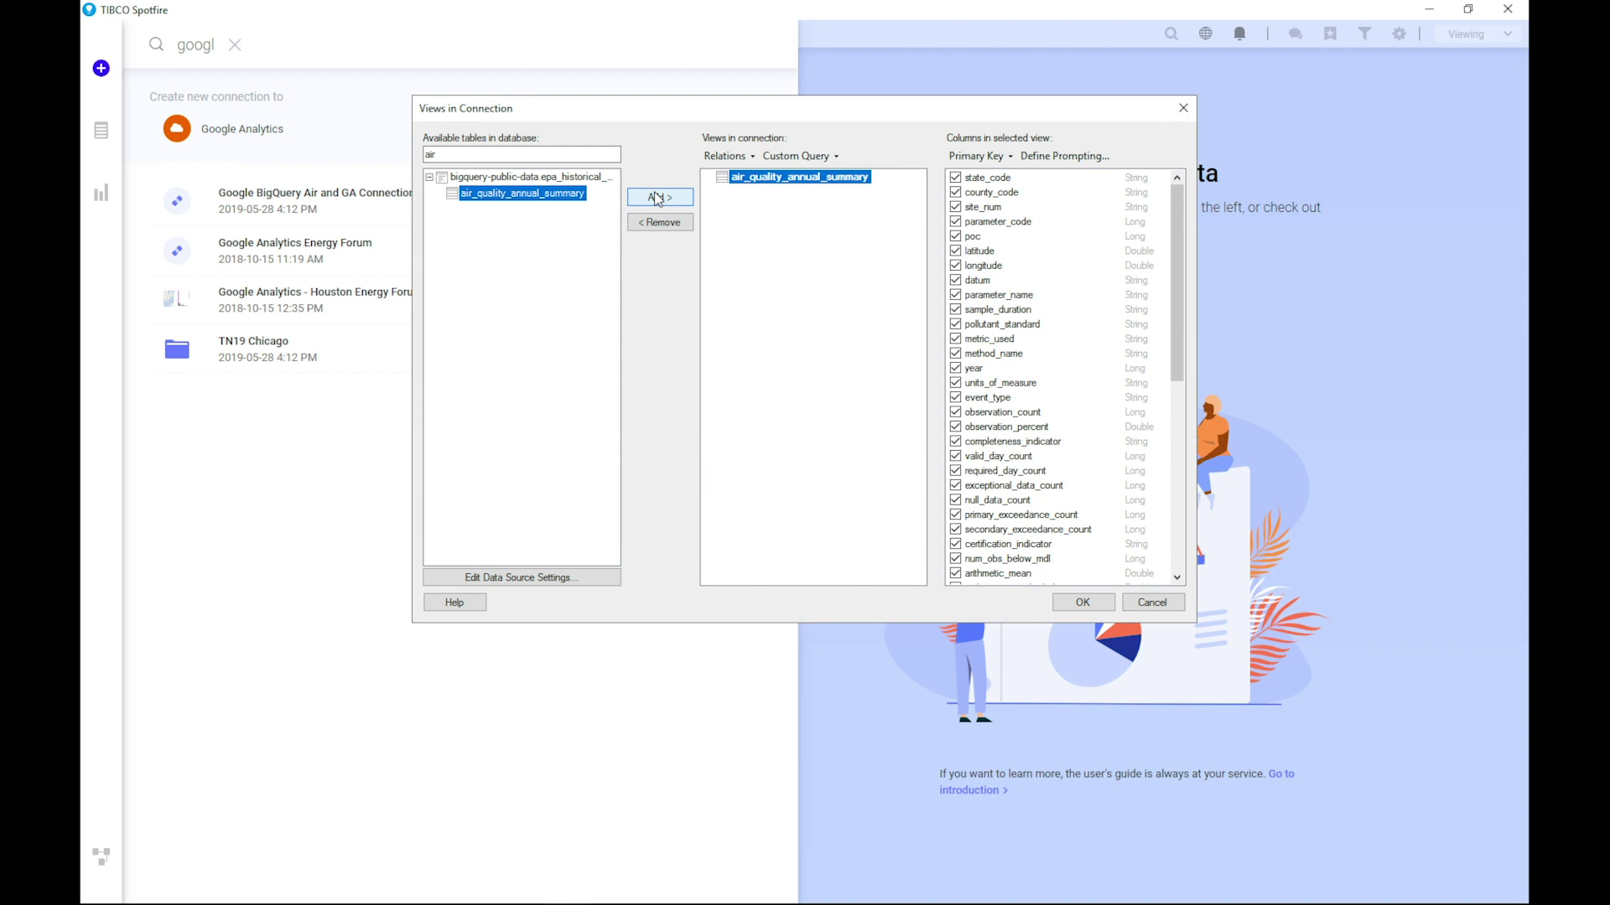
double_click(477, 153)
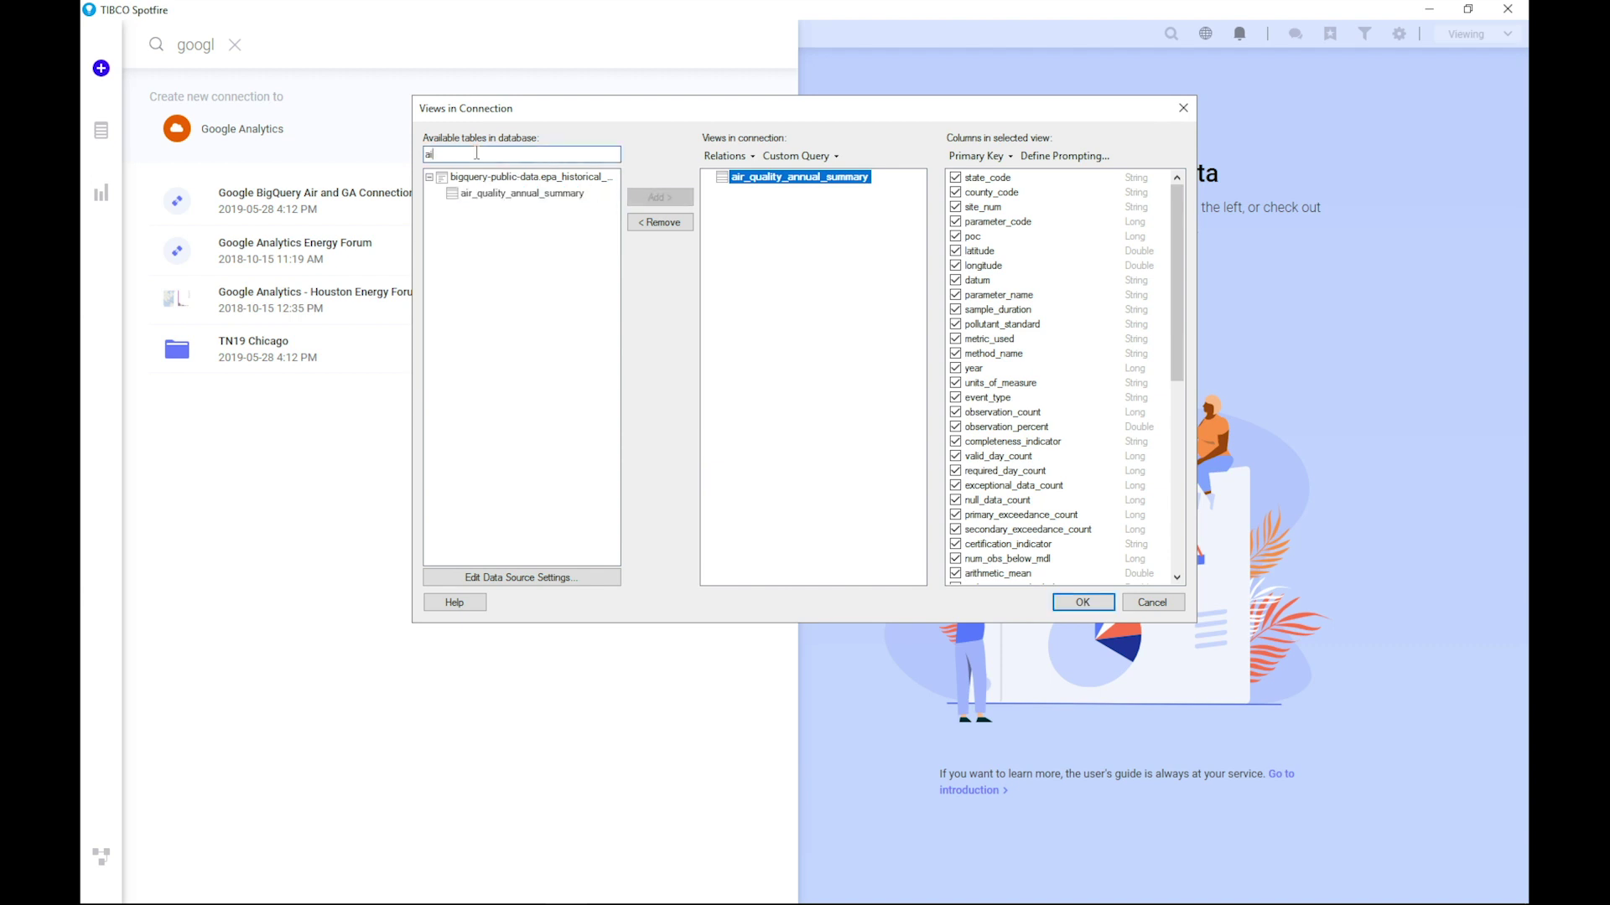
key(BackSpace)
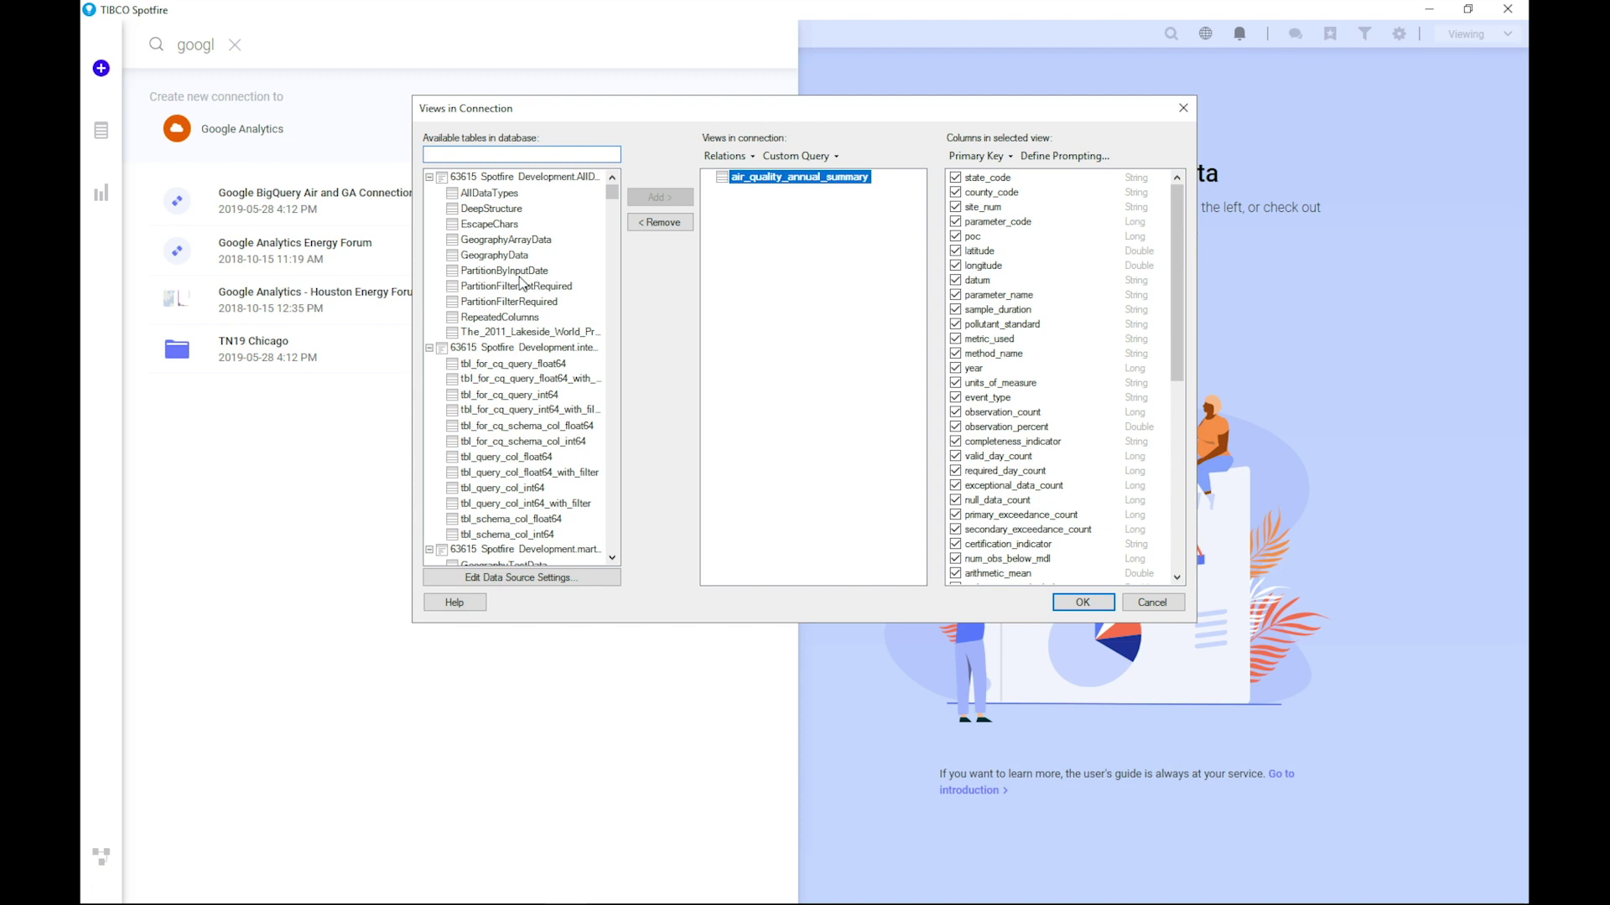
Add the PartitionByInputDate view and inspect its Partition time (from) and (to) parameters
click(519, 272)
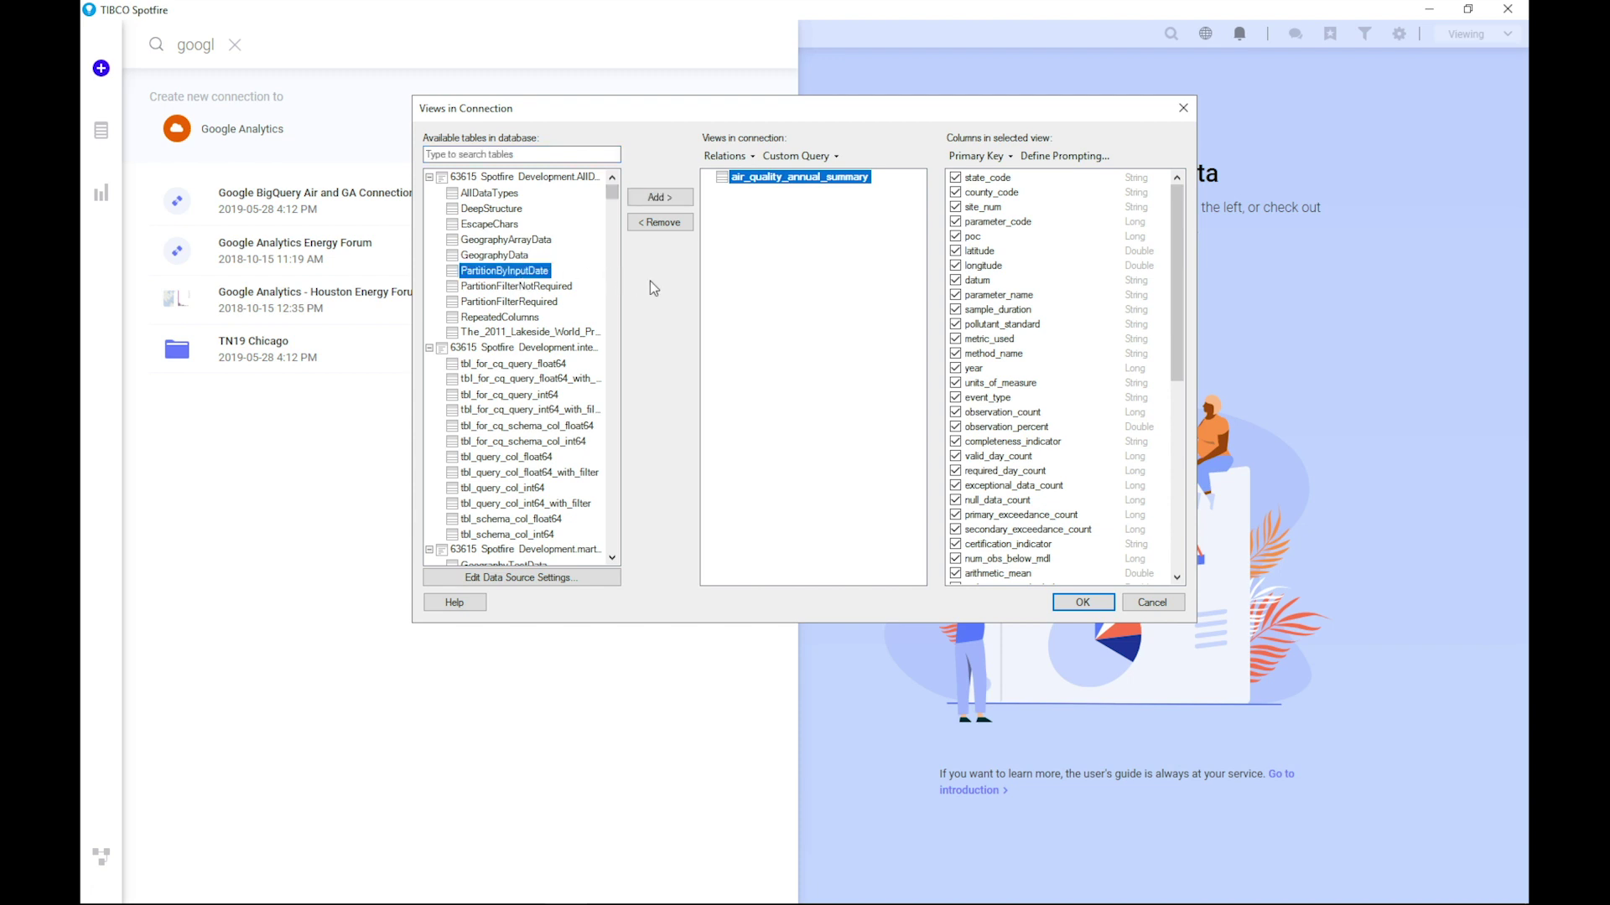
click(659, 197)
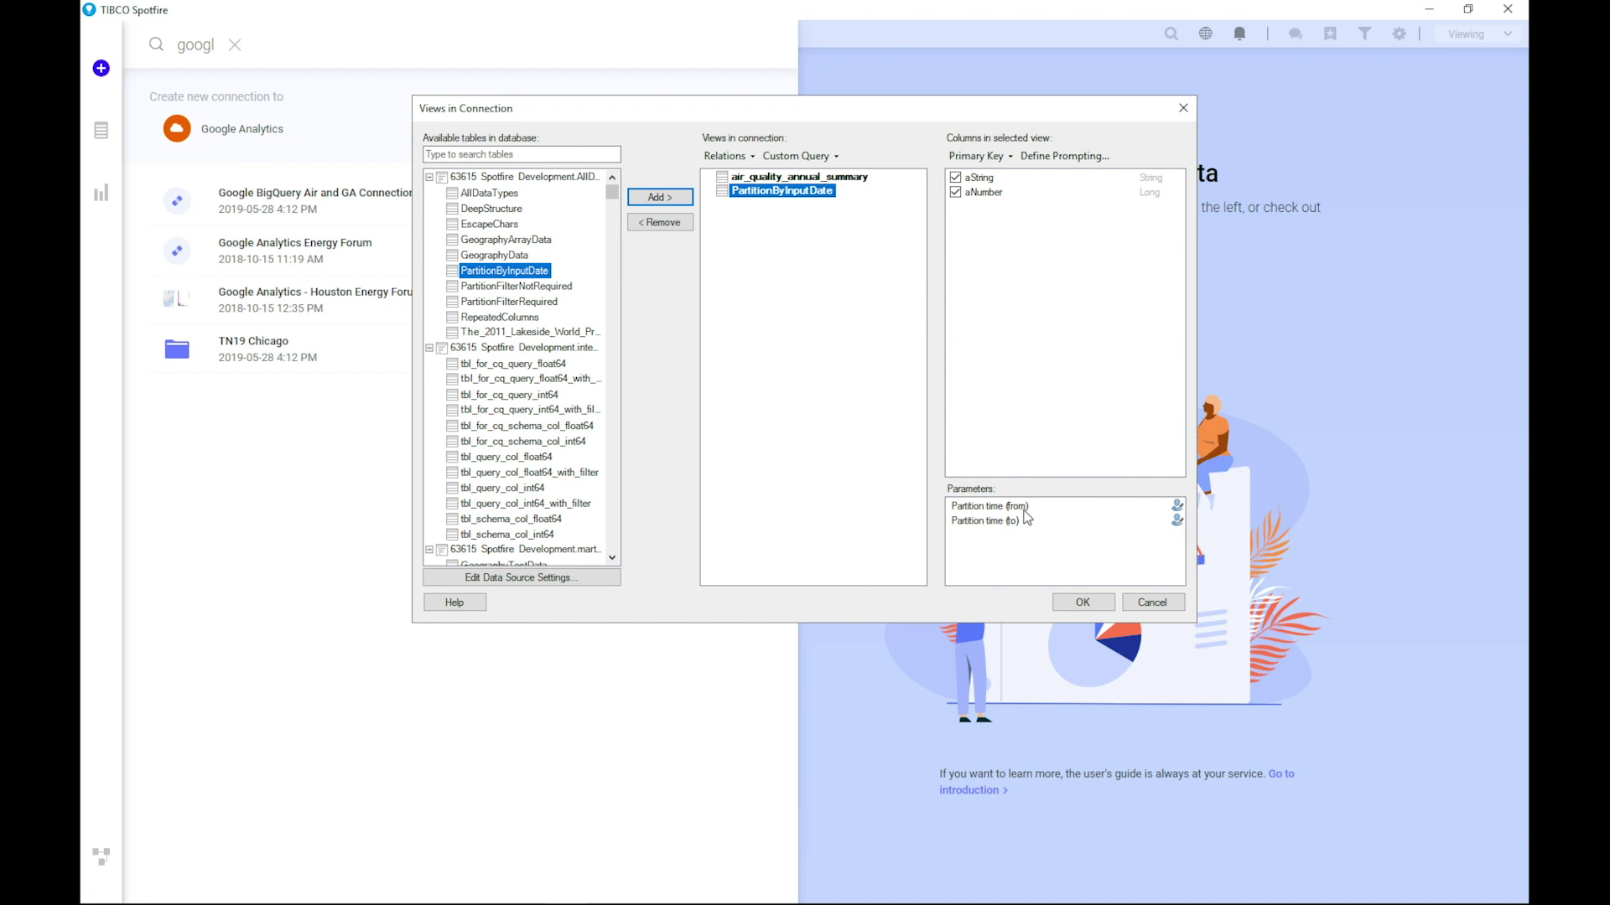
click(1024, 510)
click(988, 521)
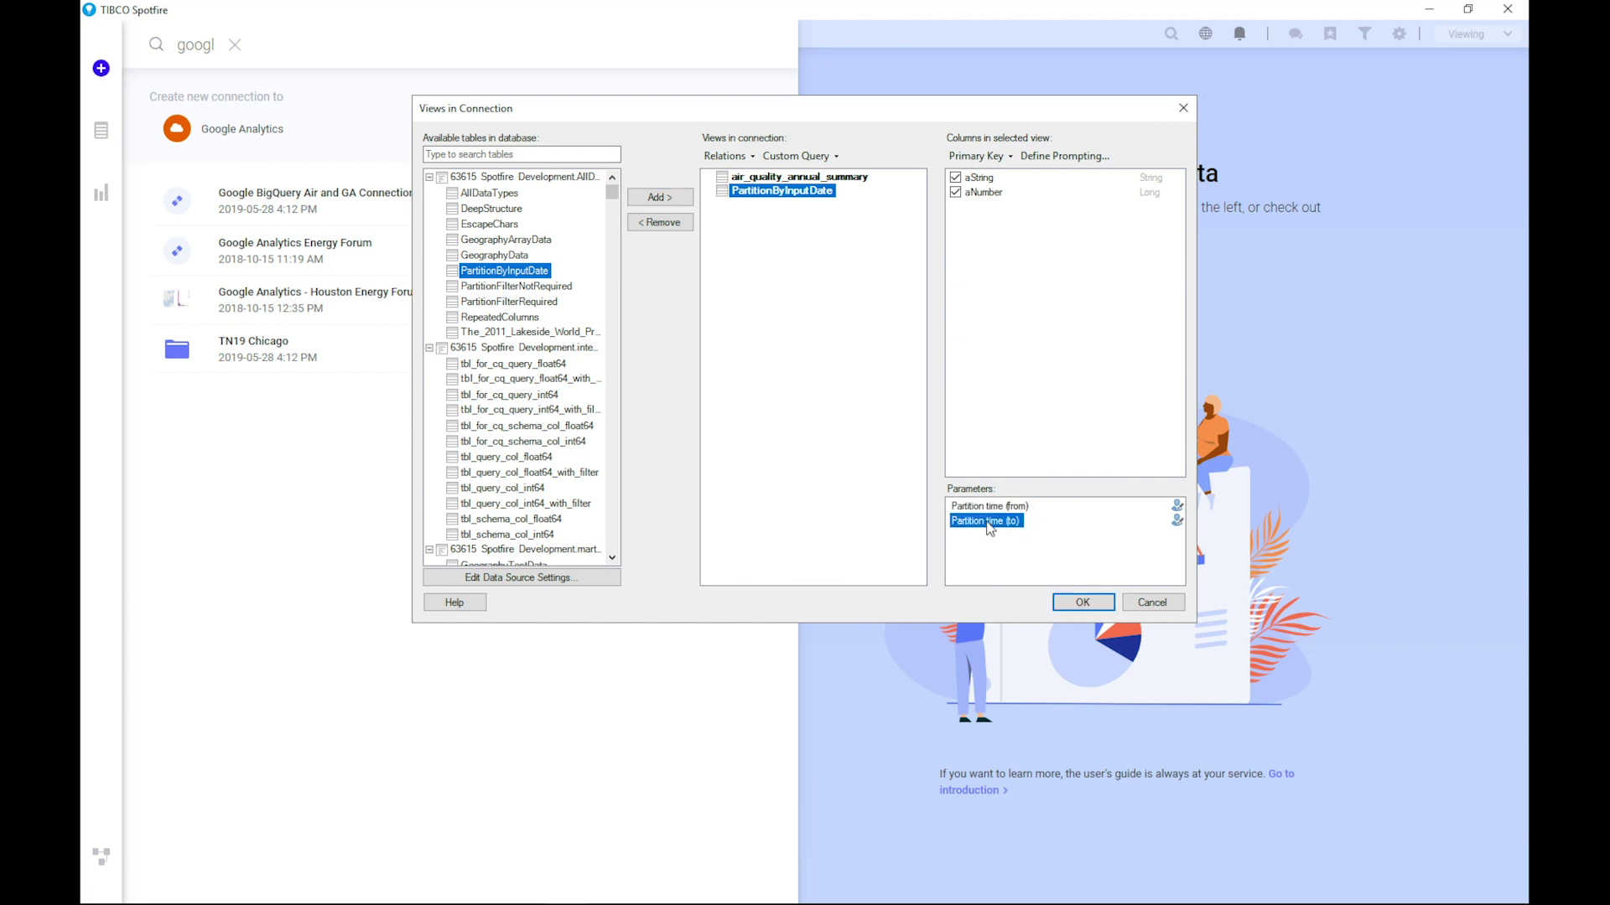
click(1021, 508)
click(1034, 522)
Remove PartitionByInputDate, then add and remove PartitionFilterNotRequired, leaving only air_quality_annual_summary
click(660, 222)
click(515, 289)
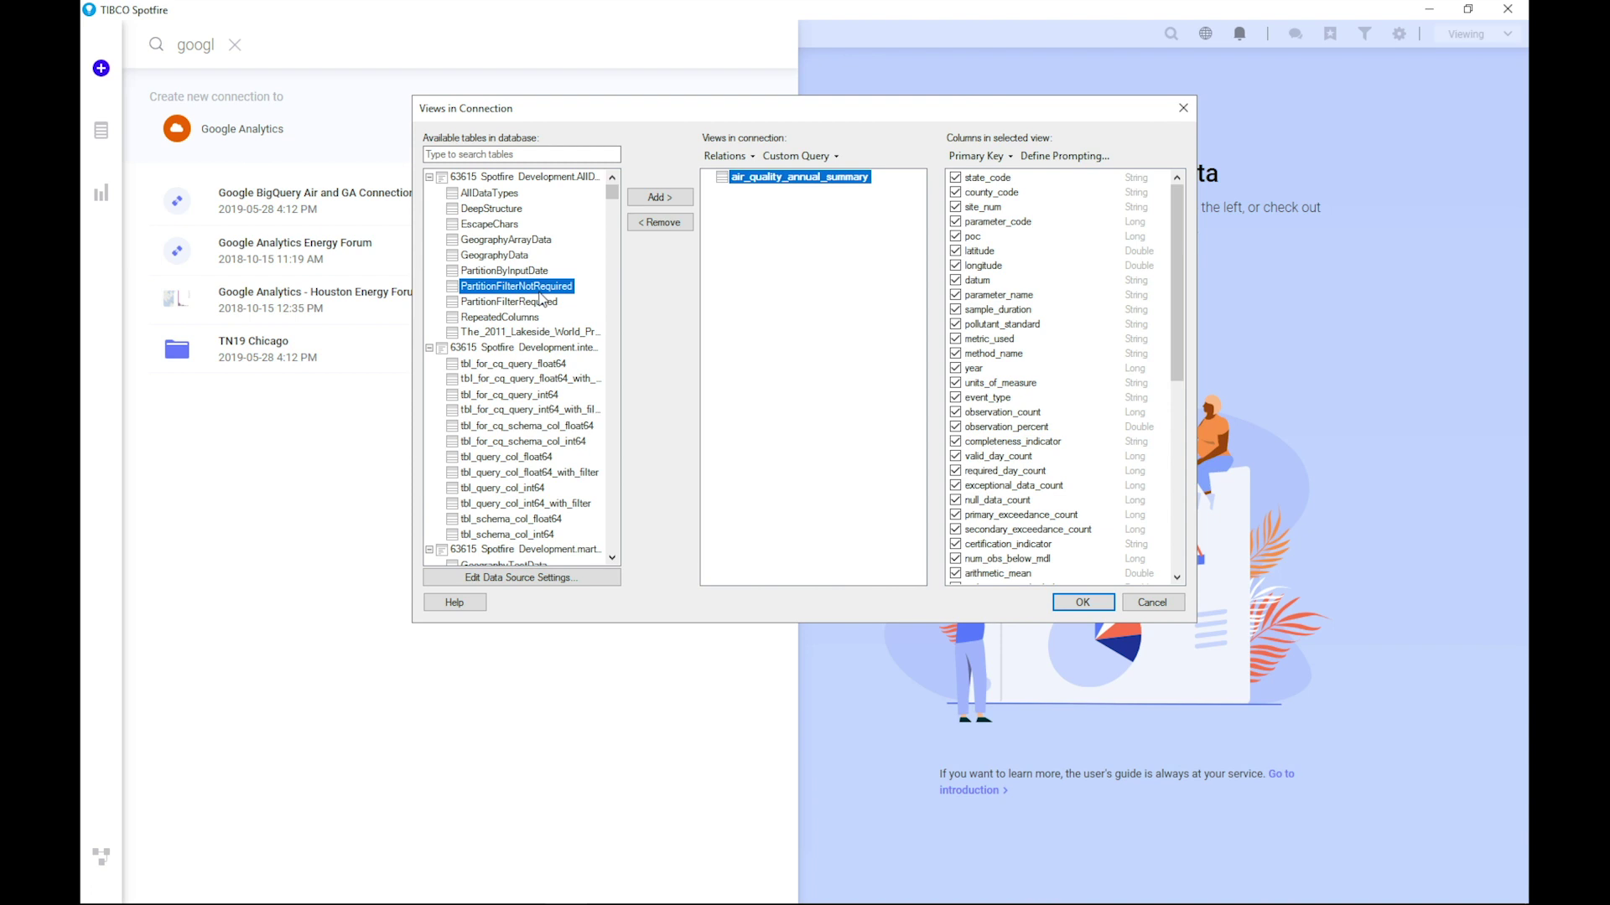
click(659, 196)
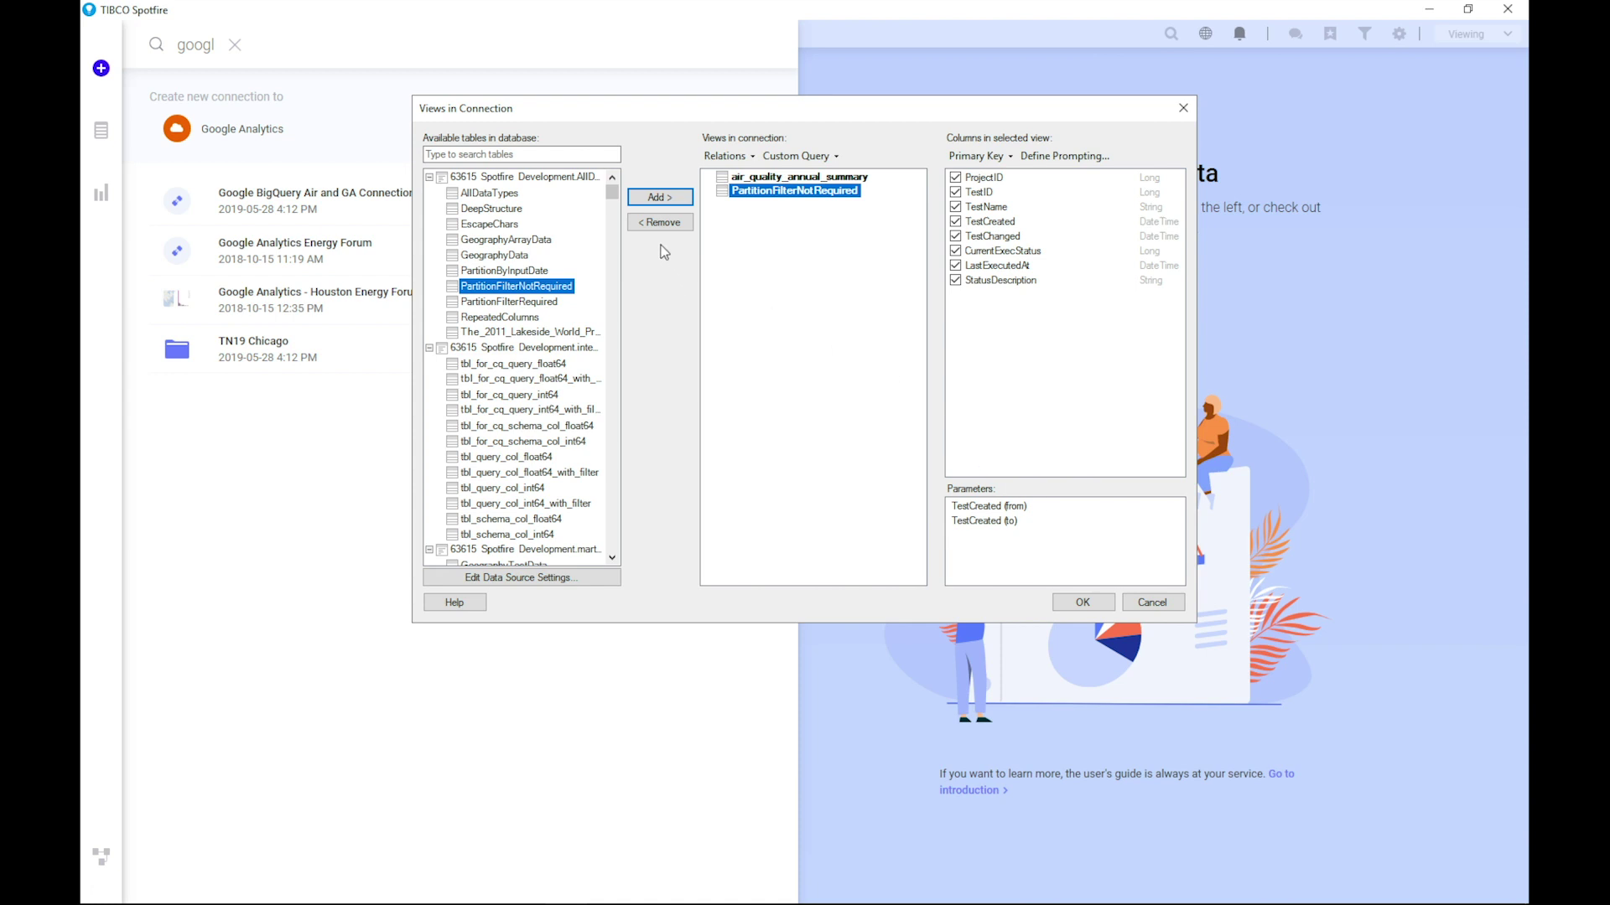
click(661, 223)
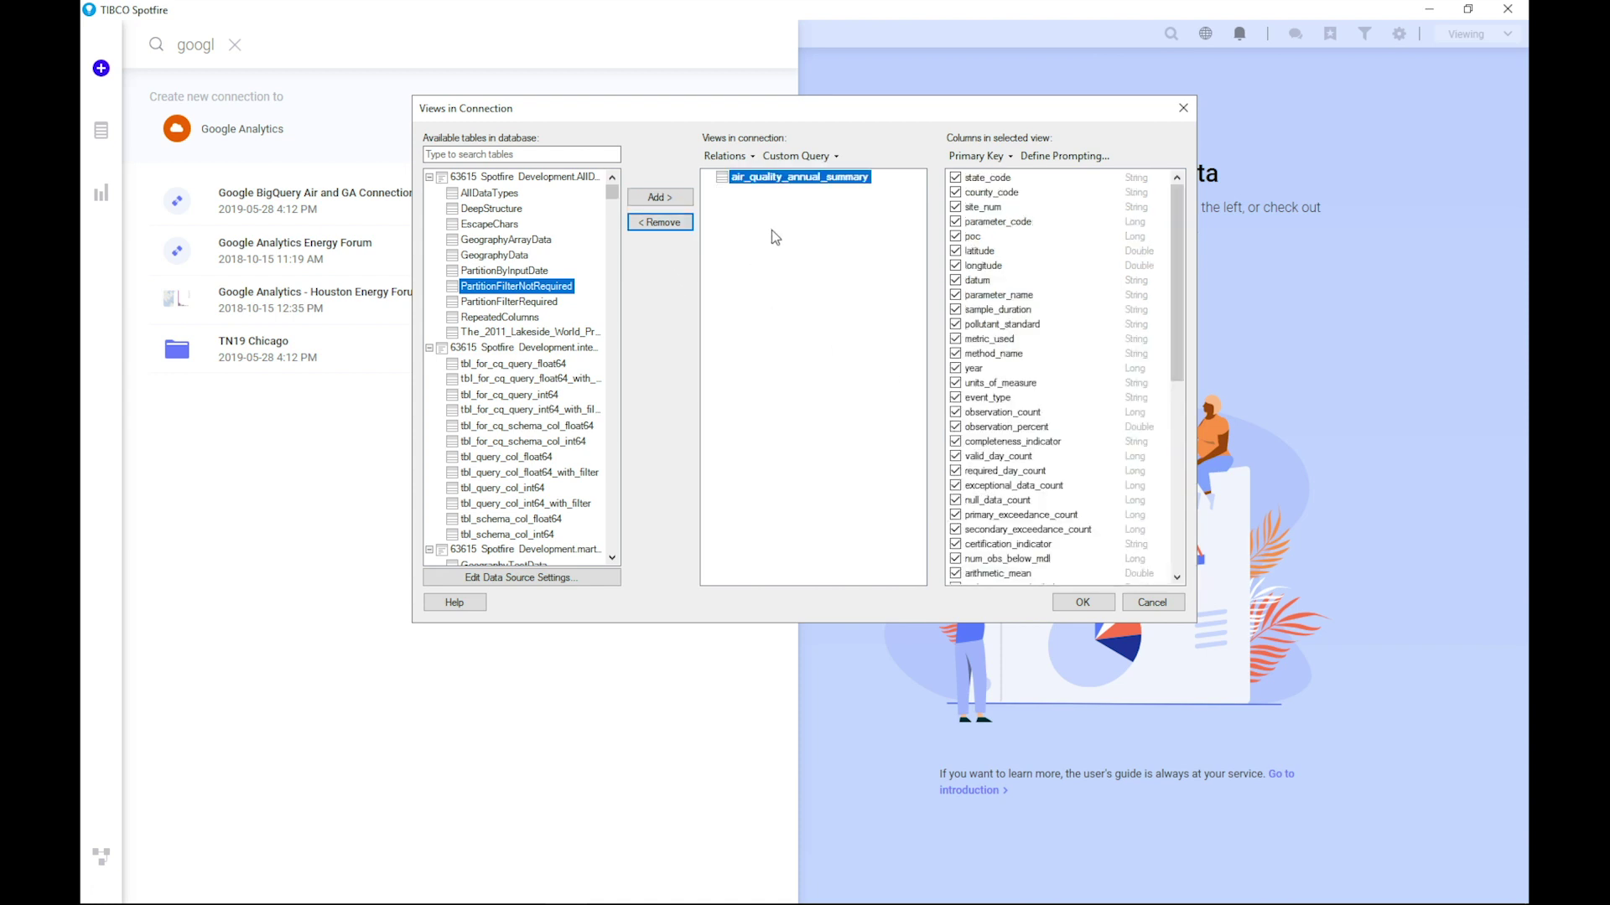
click(736, 157)
click(738, 159)
right_click(760, 181)
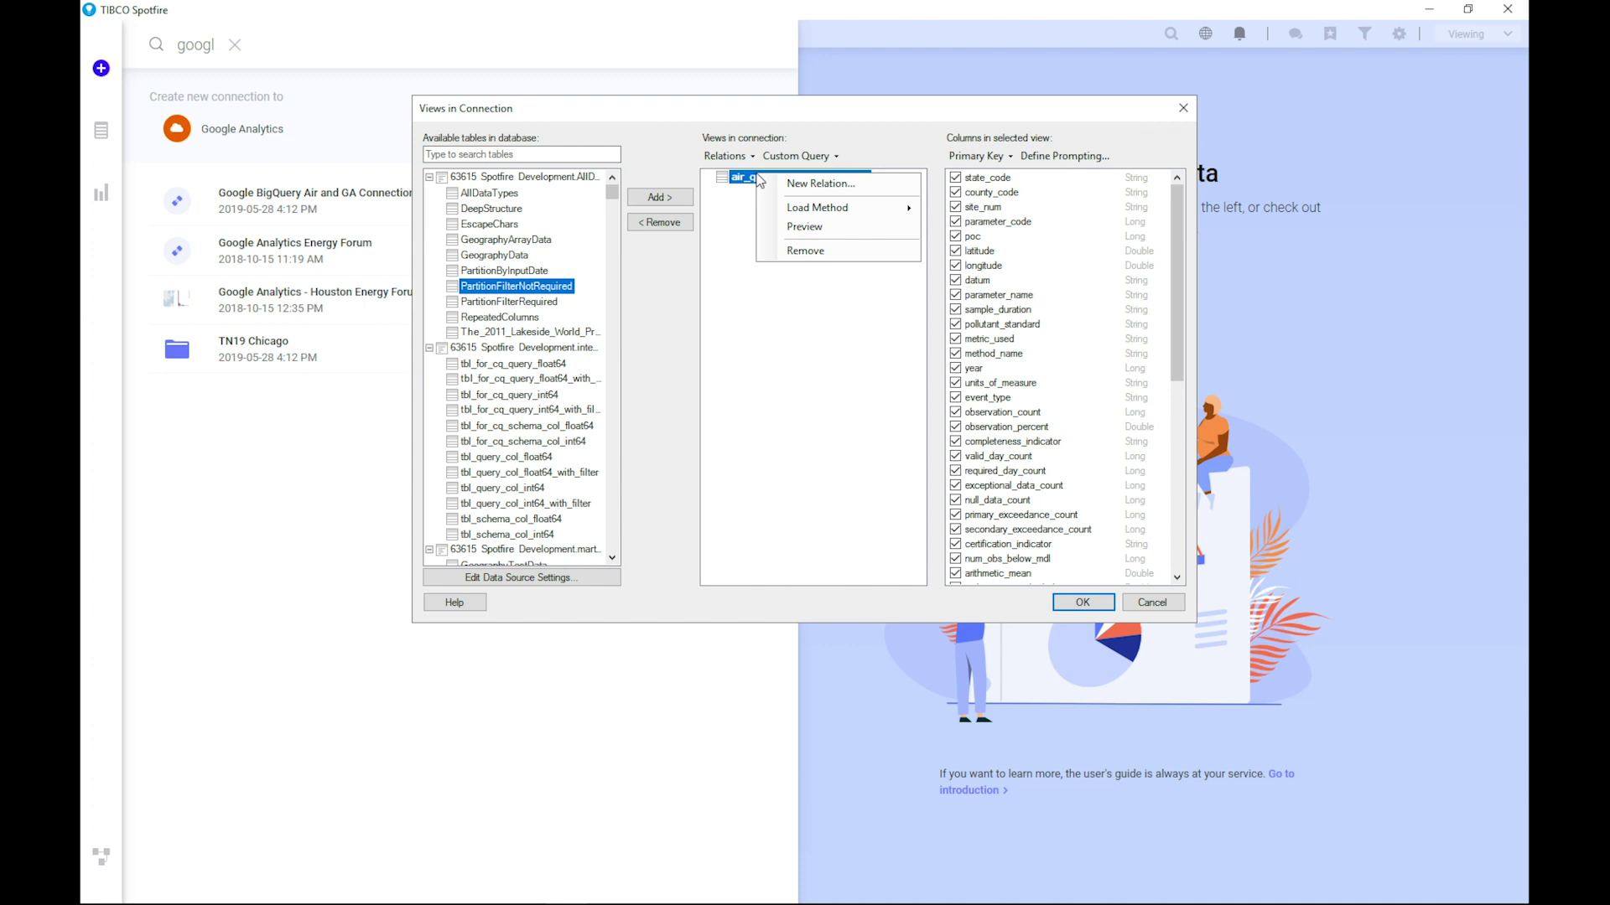
click(803, 159)
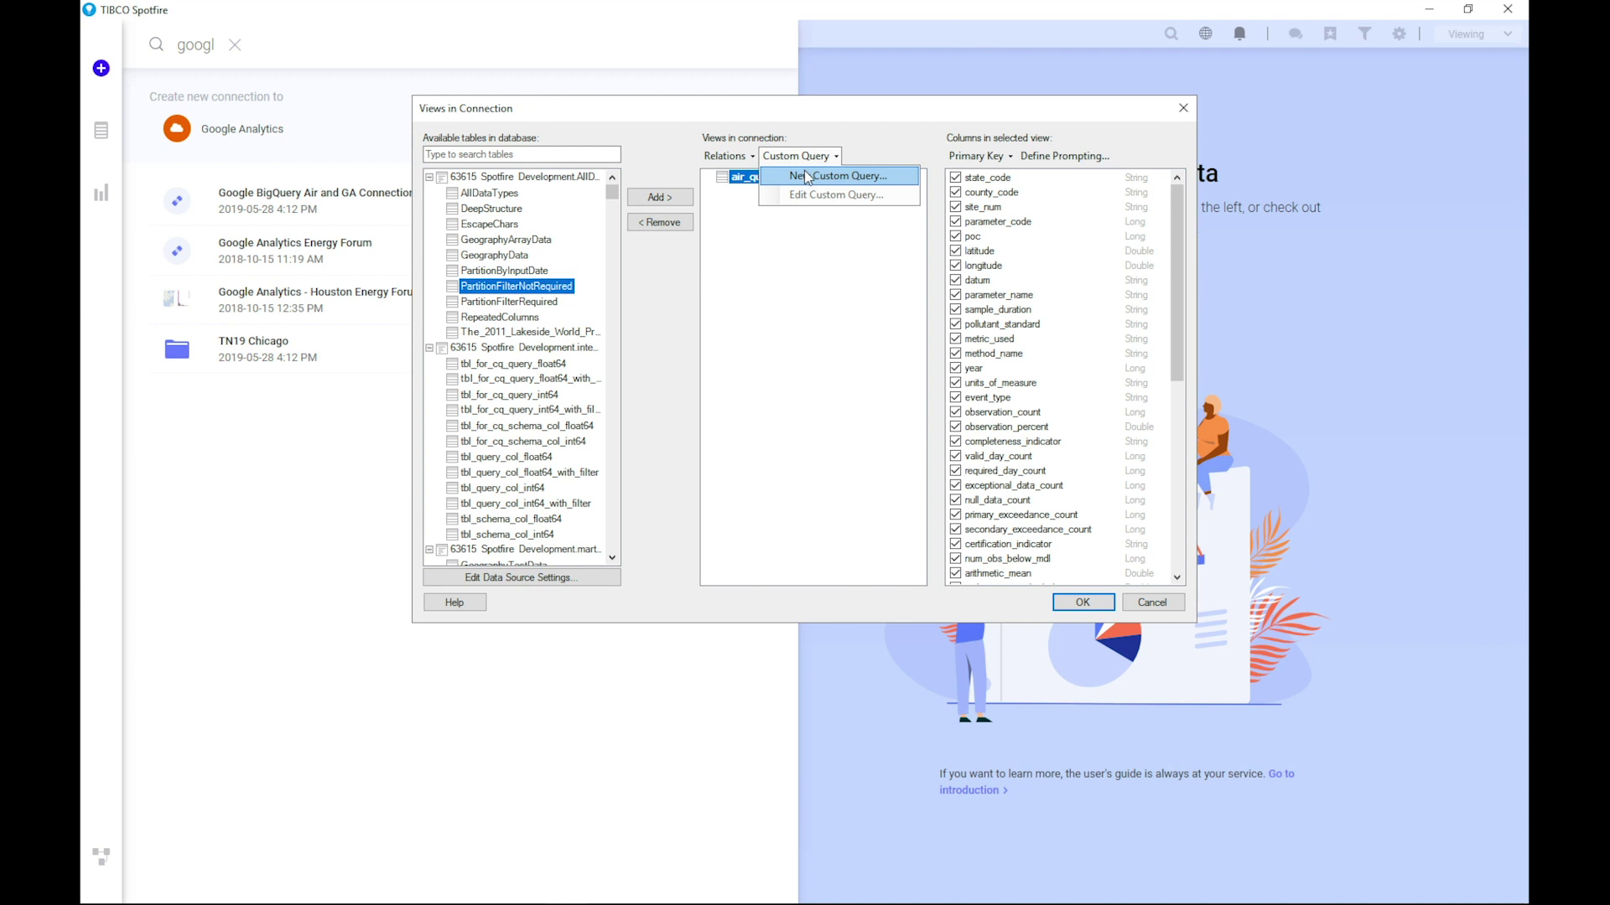
click(806, 177)
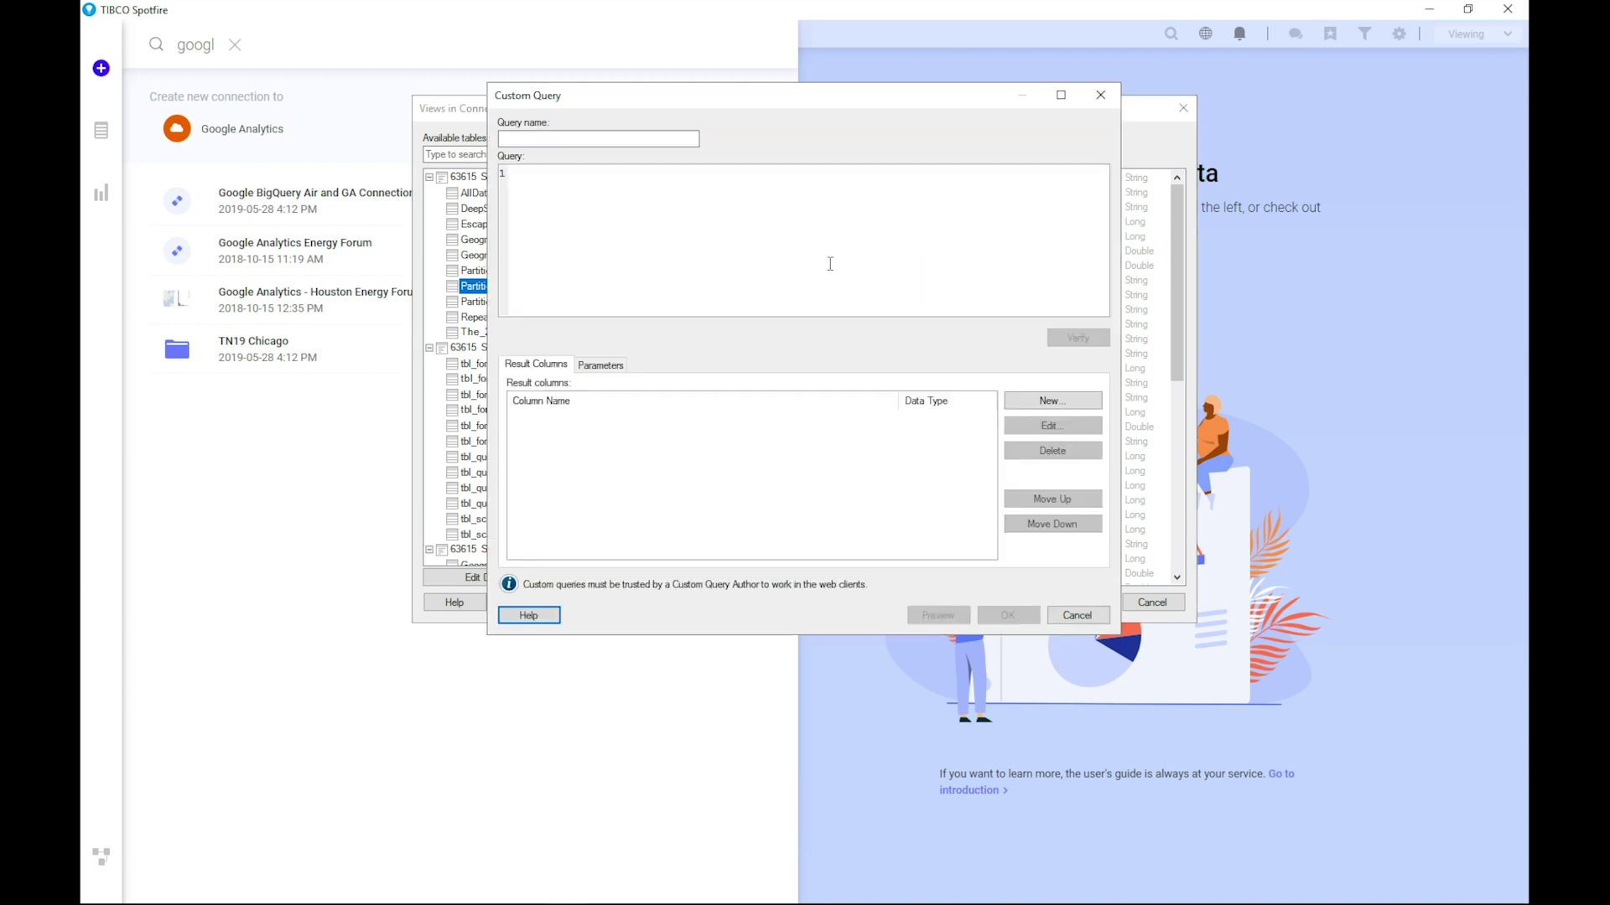
click(1100, 94)
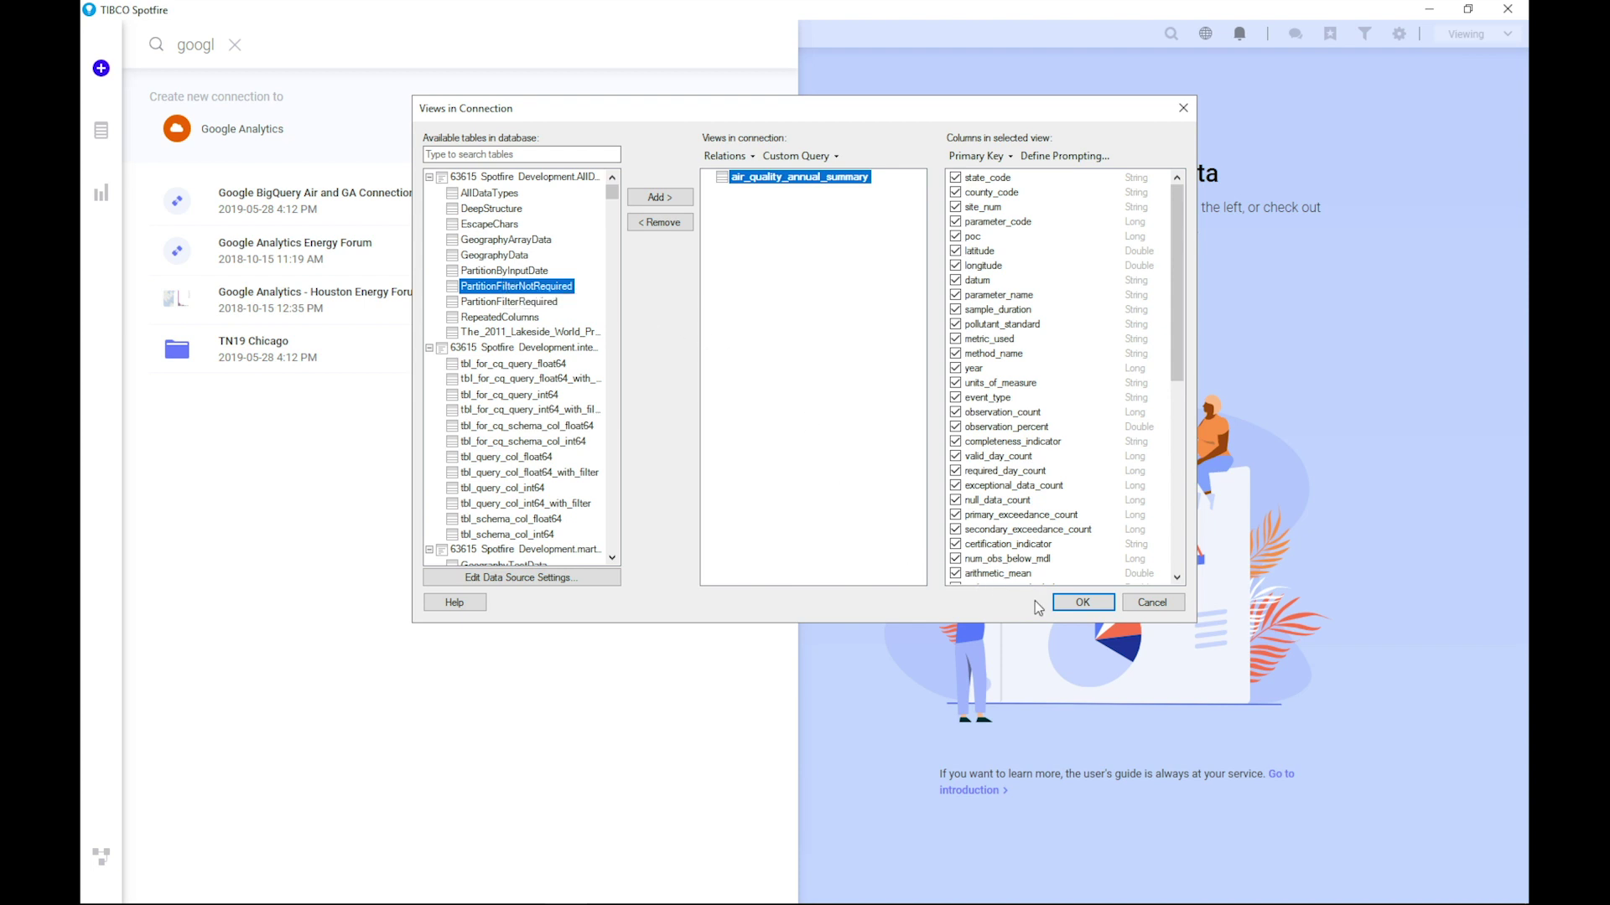
click(1072, 602)
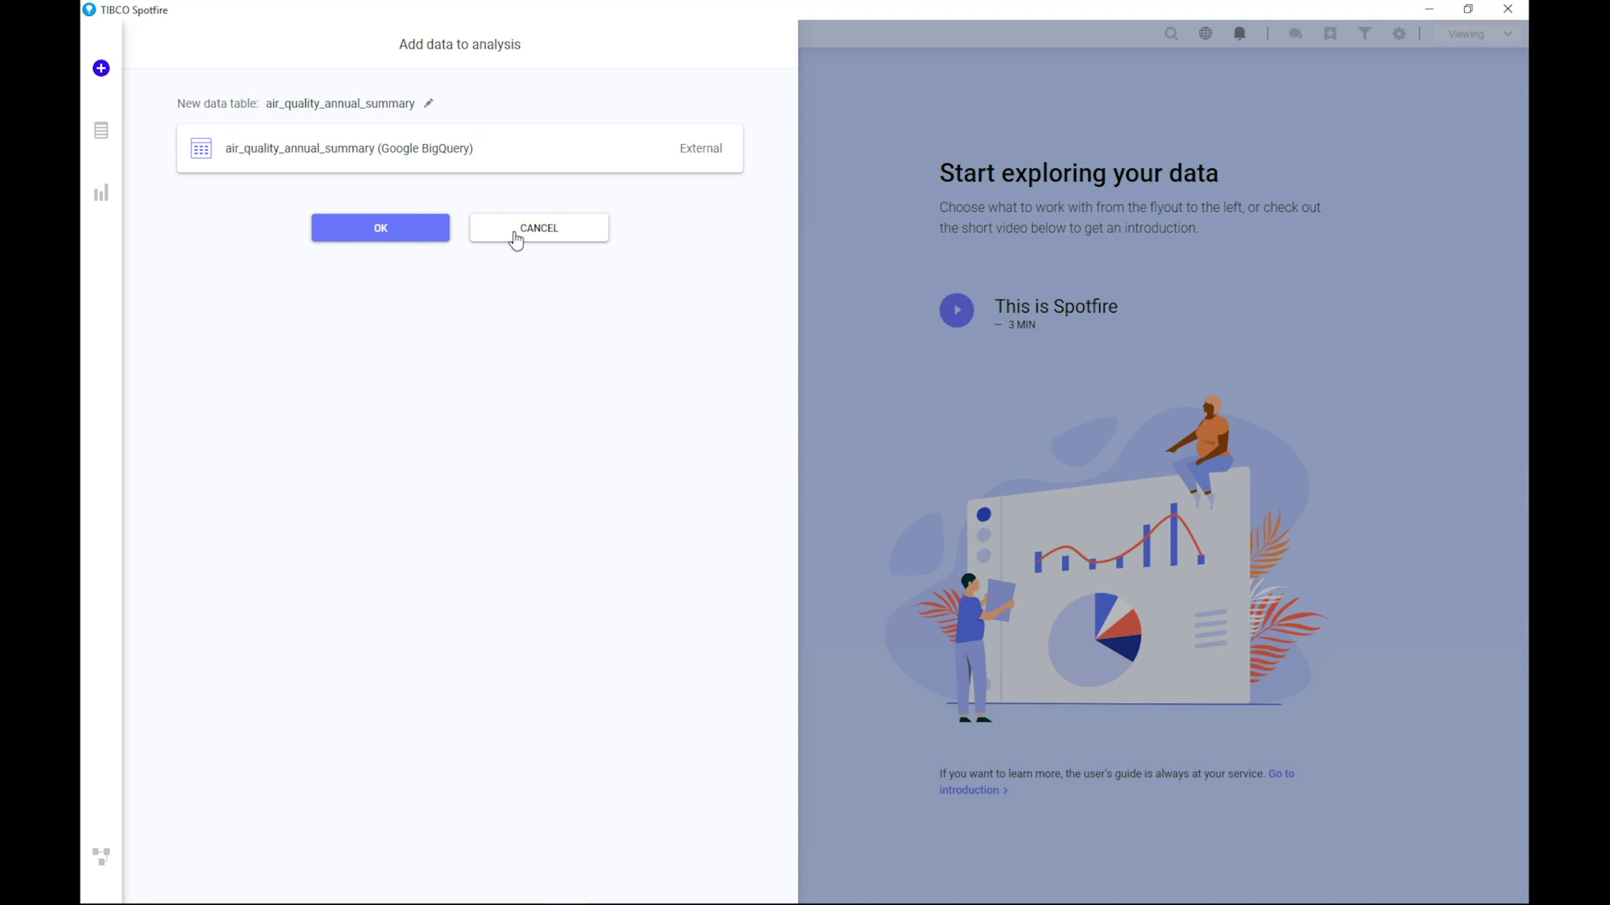
Set the air_quality_annual_summary table's load method to External and add it to the analysis
click(404, 155)
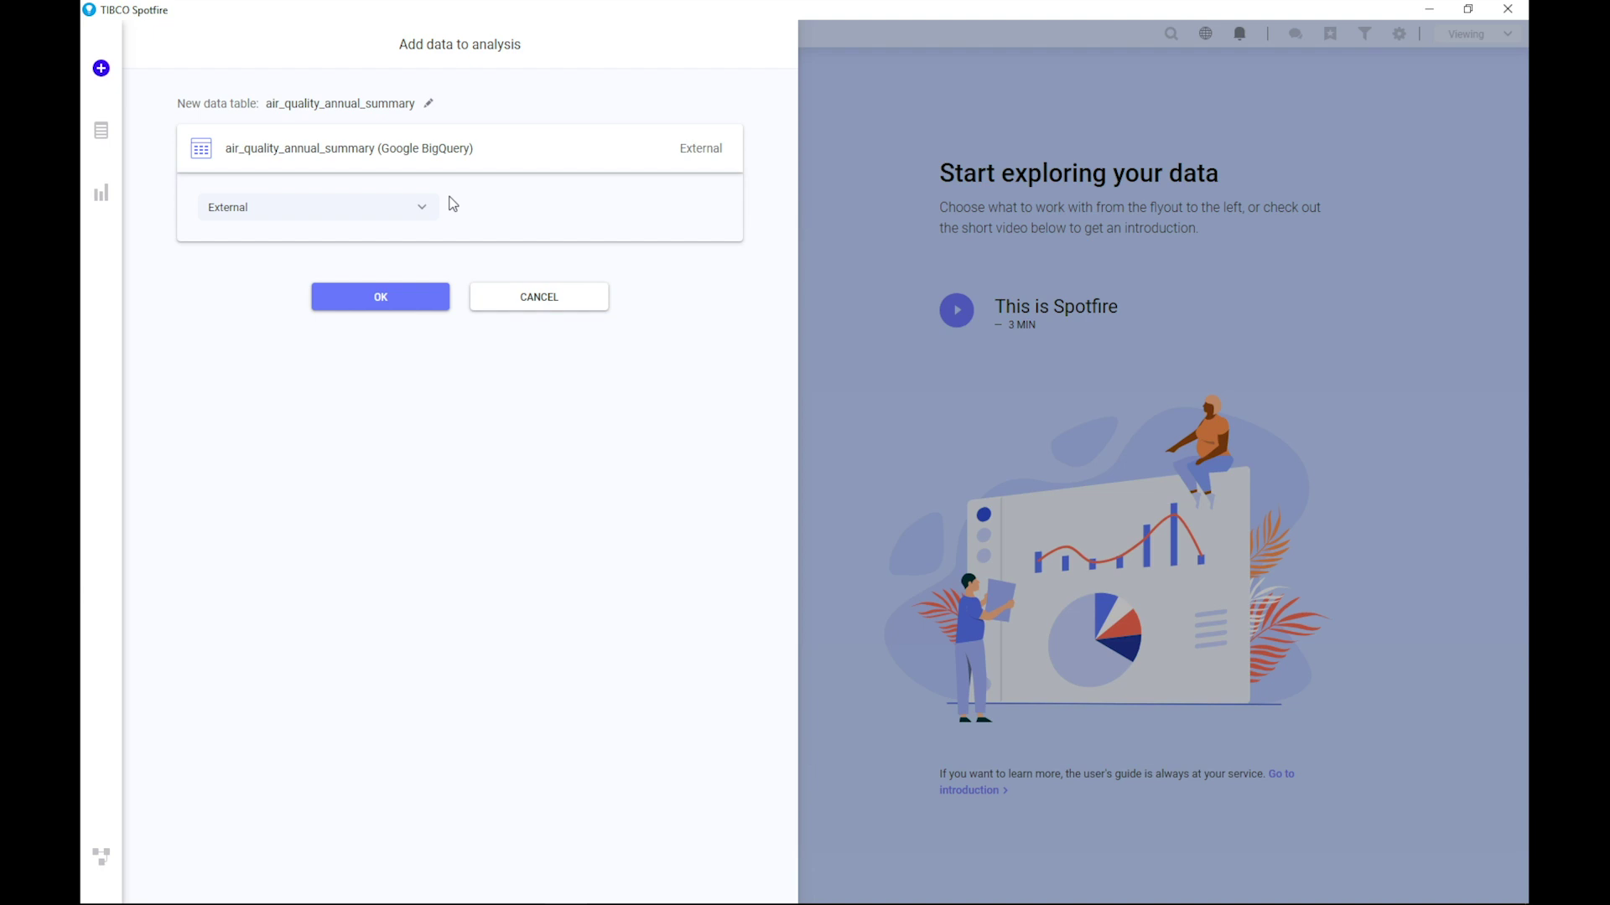
click(408, 211)
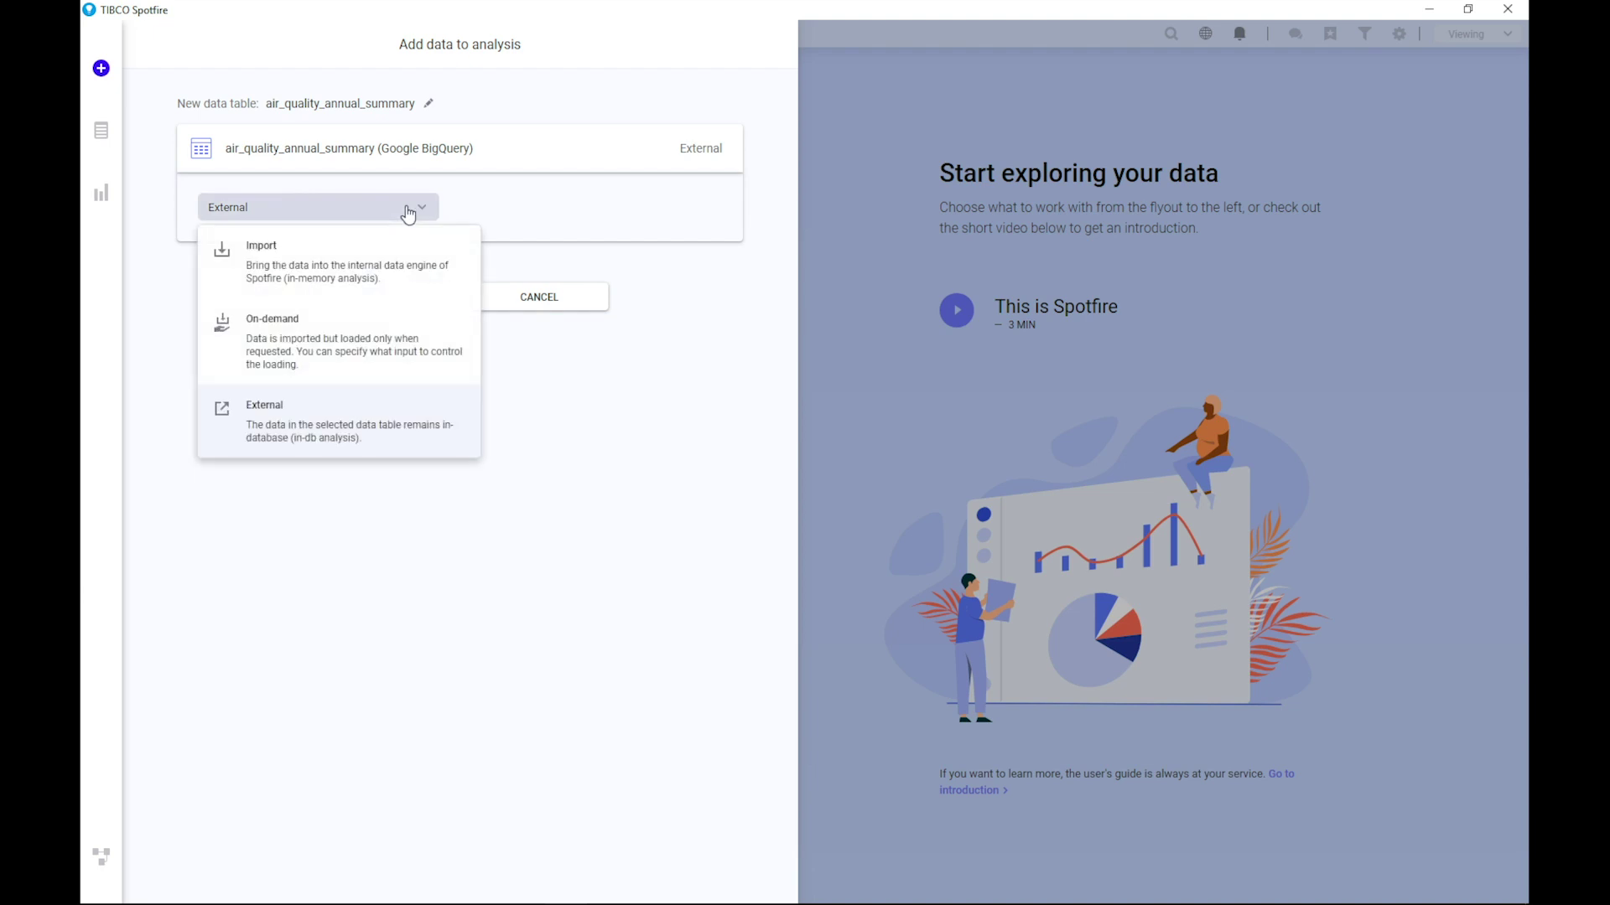
click(382, 440)
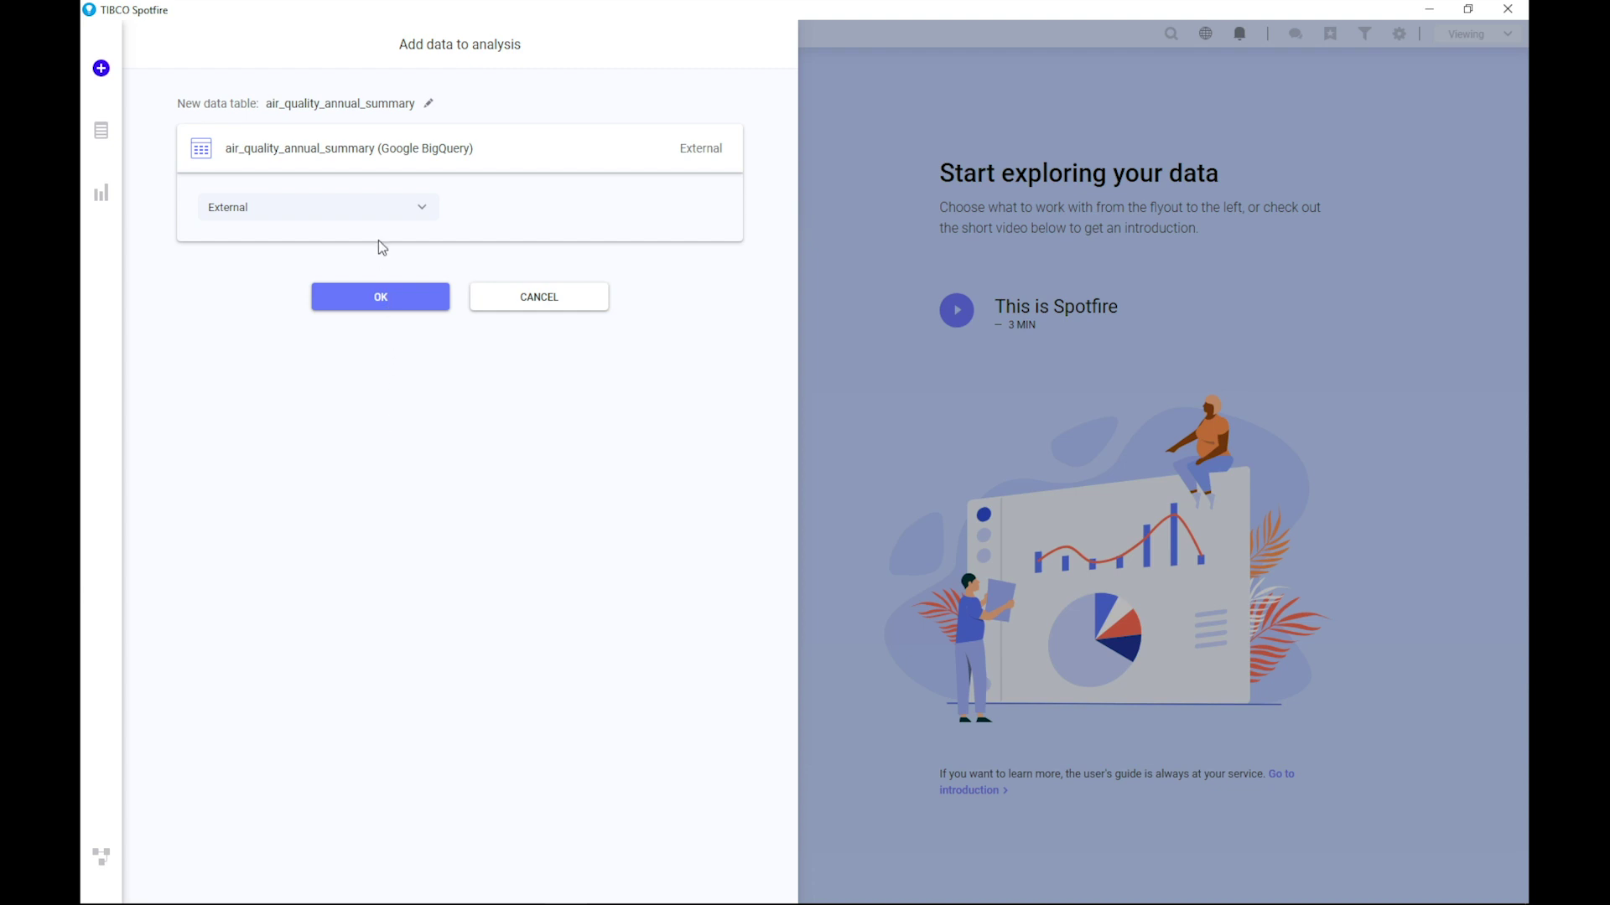
click(396, 300)
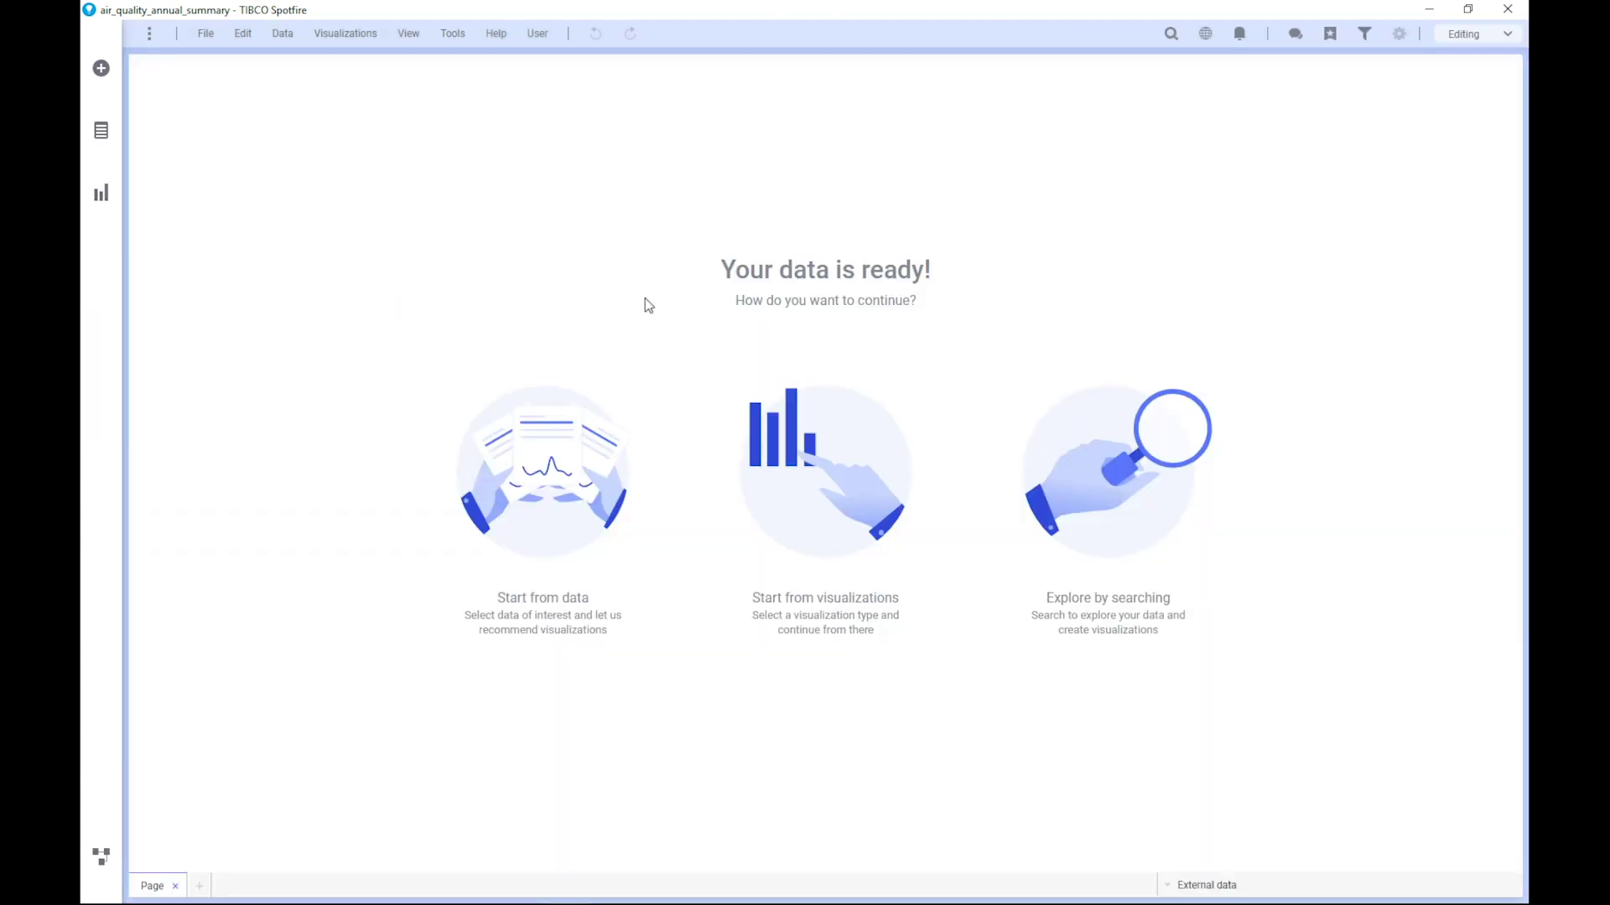
Review the air_quality_annual_summary columns in the Data in analysis panel, then close it
click(110, 130)
scroll(274, 357, down, 10)
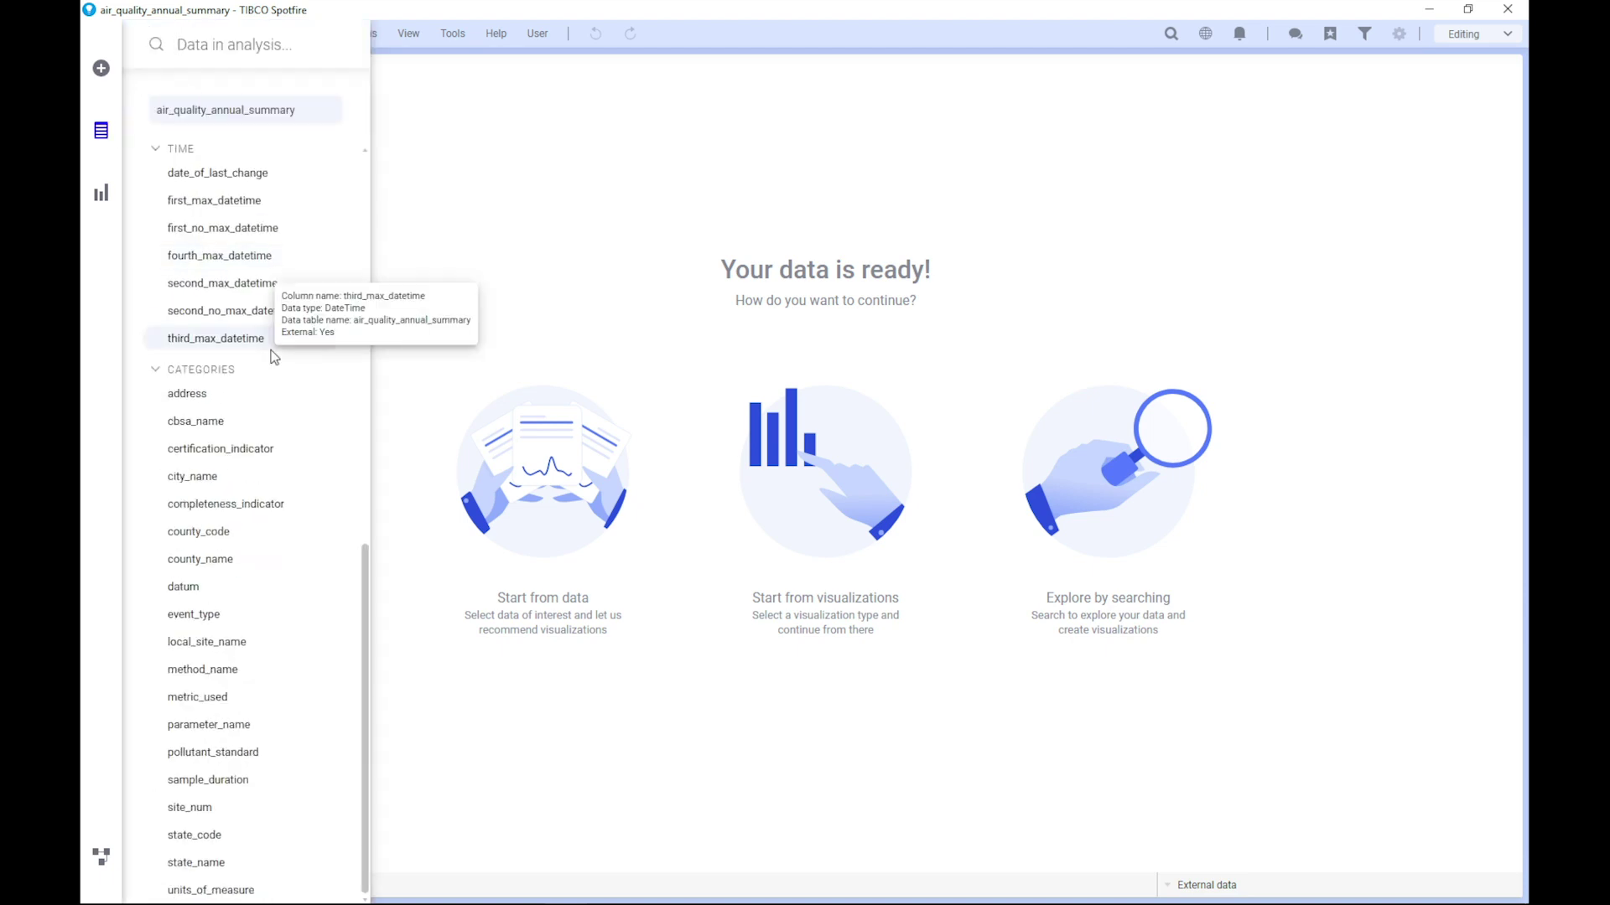
scroll(275, 357, up, 10)
click(630, 228)
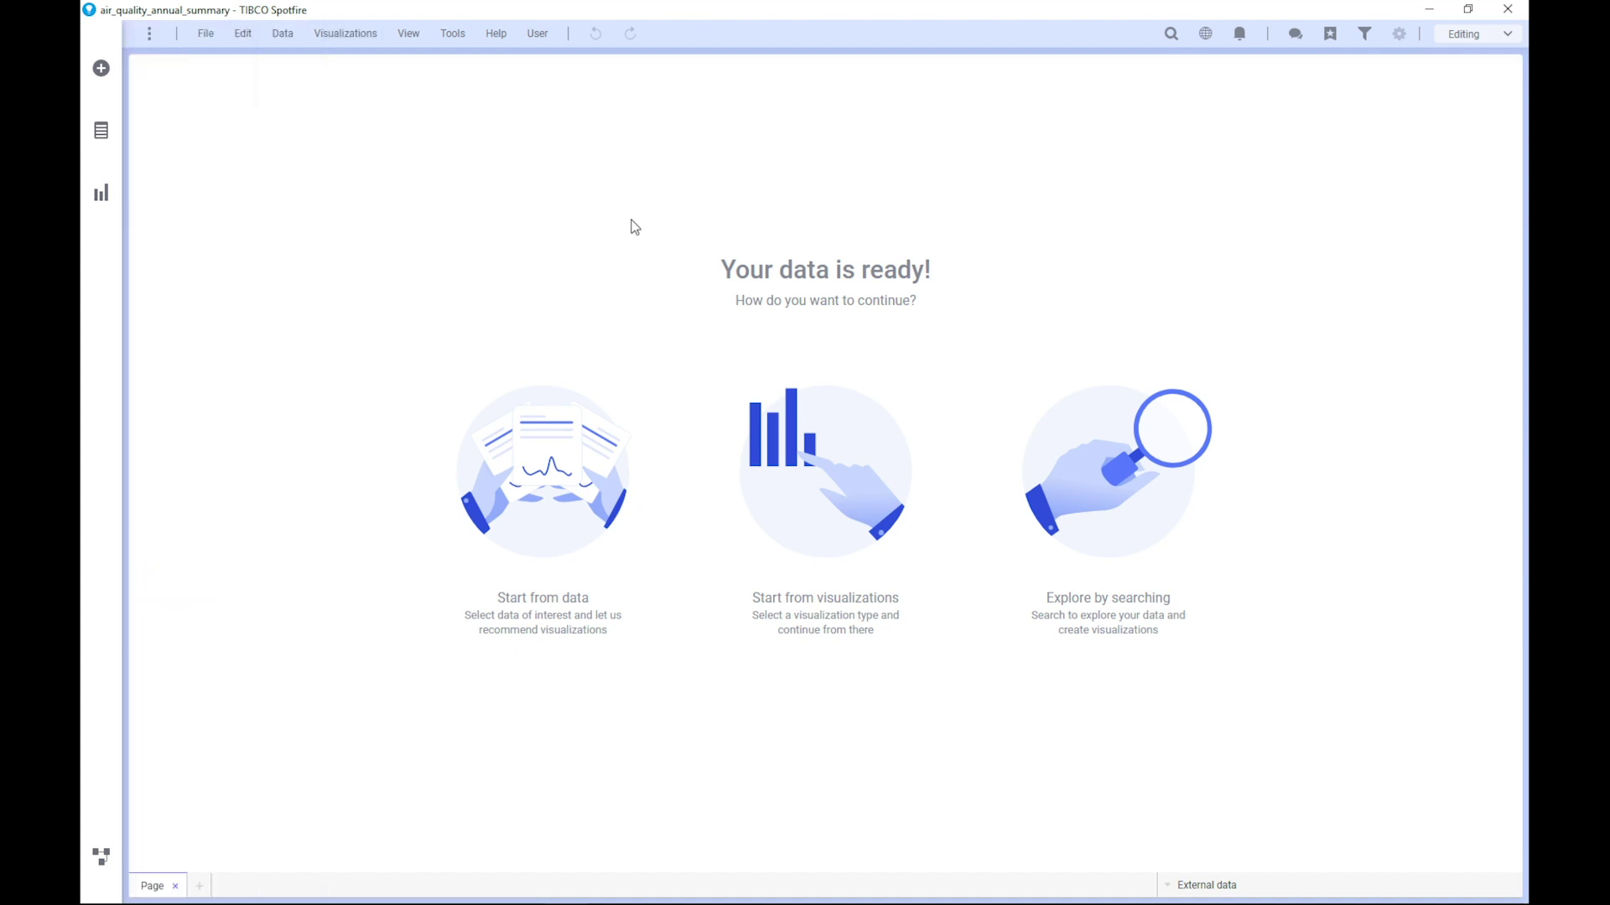
On the data canvas, view the BigQuery source's connection information, then start Data > Add calculated column
click(101, 859)
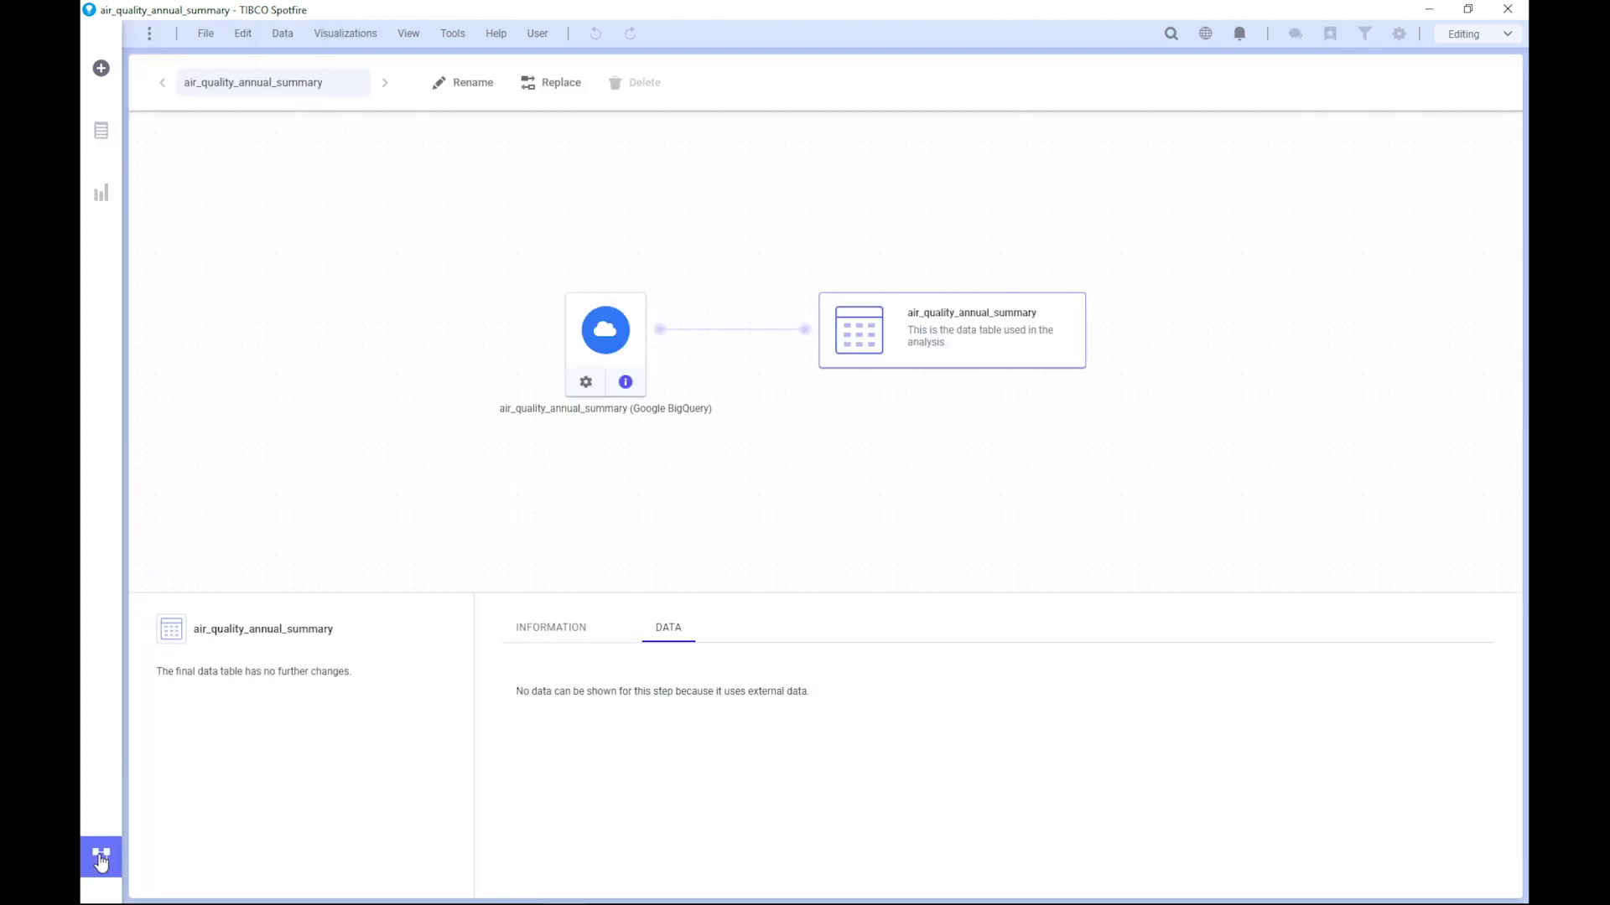
click(631, 332)
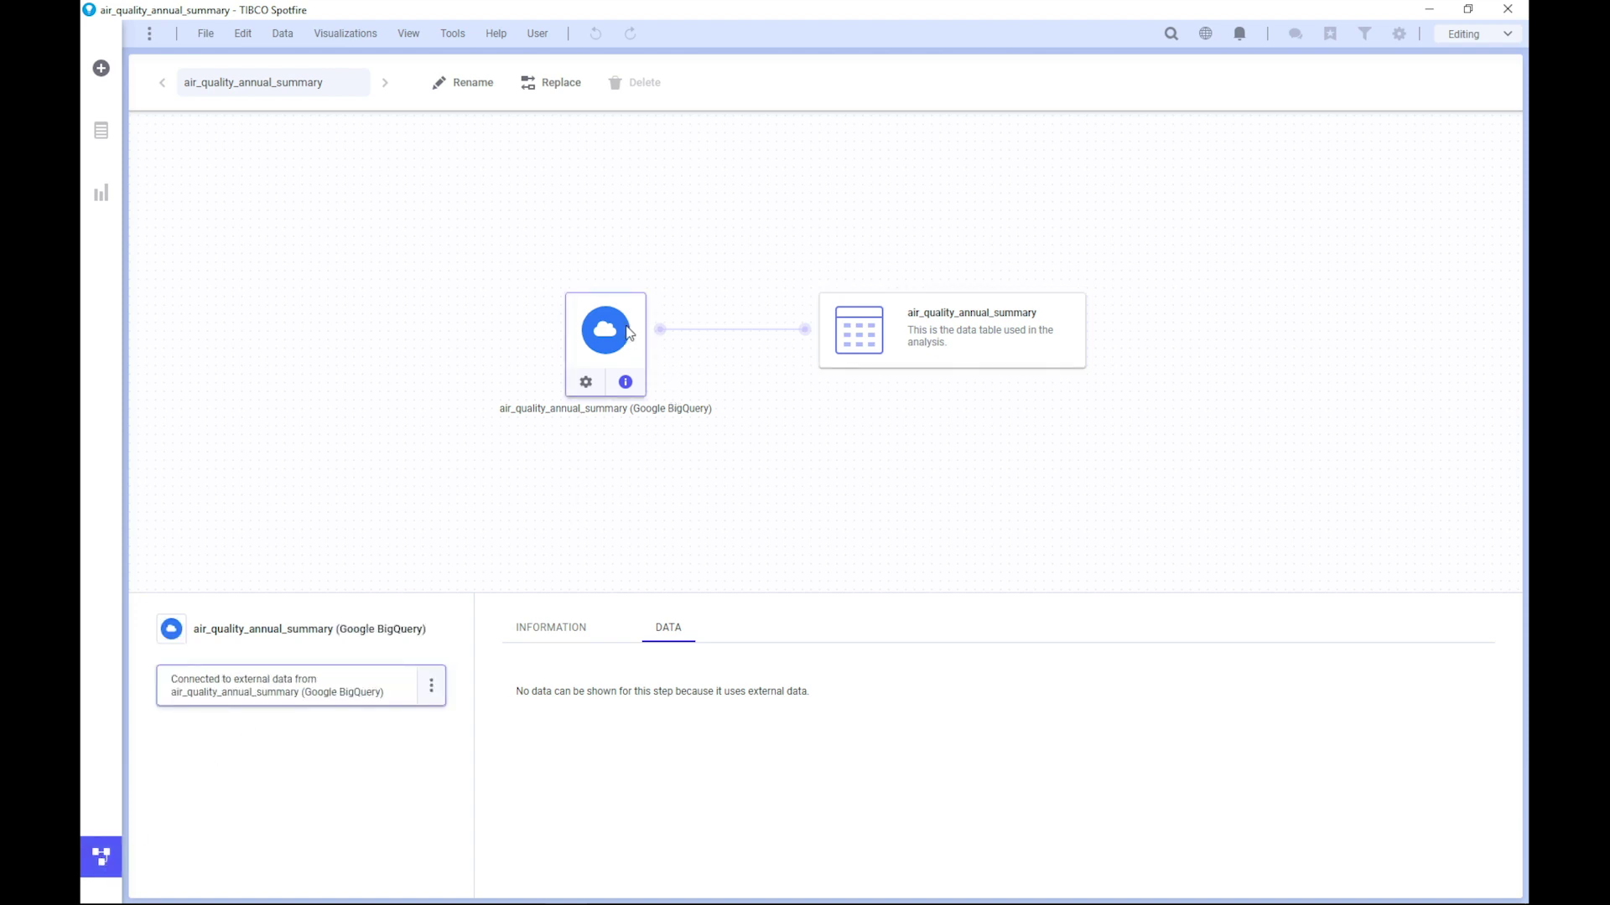
click(932, 335)
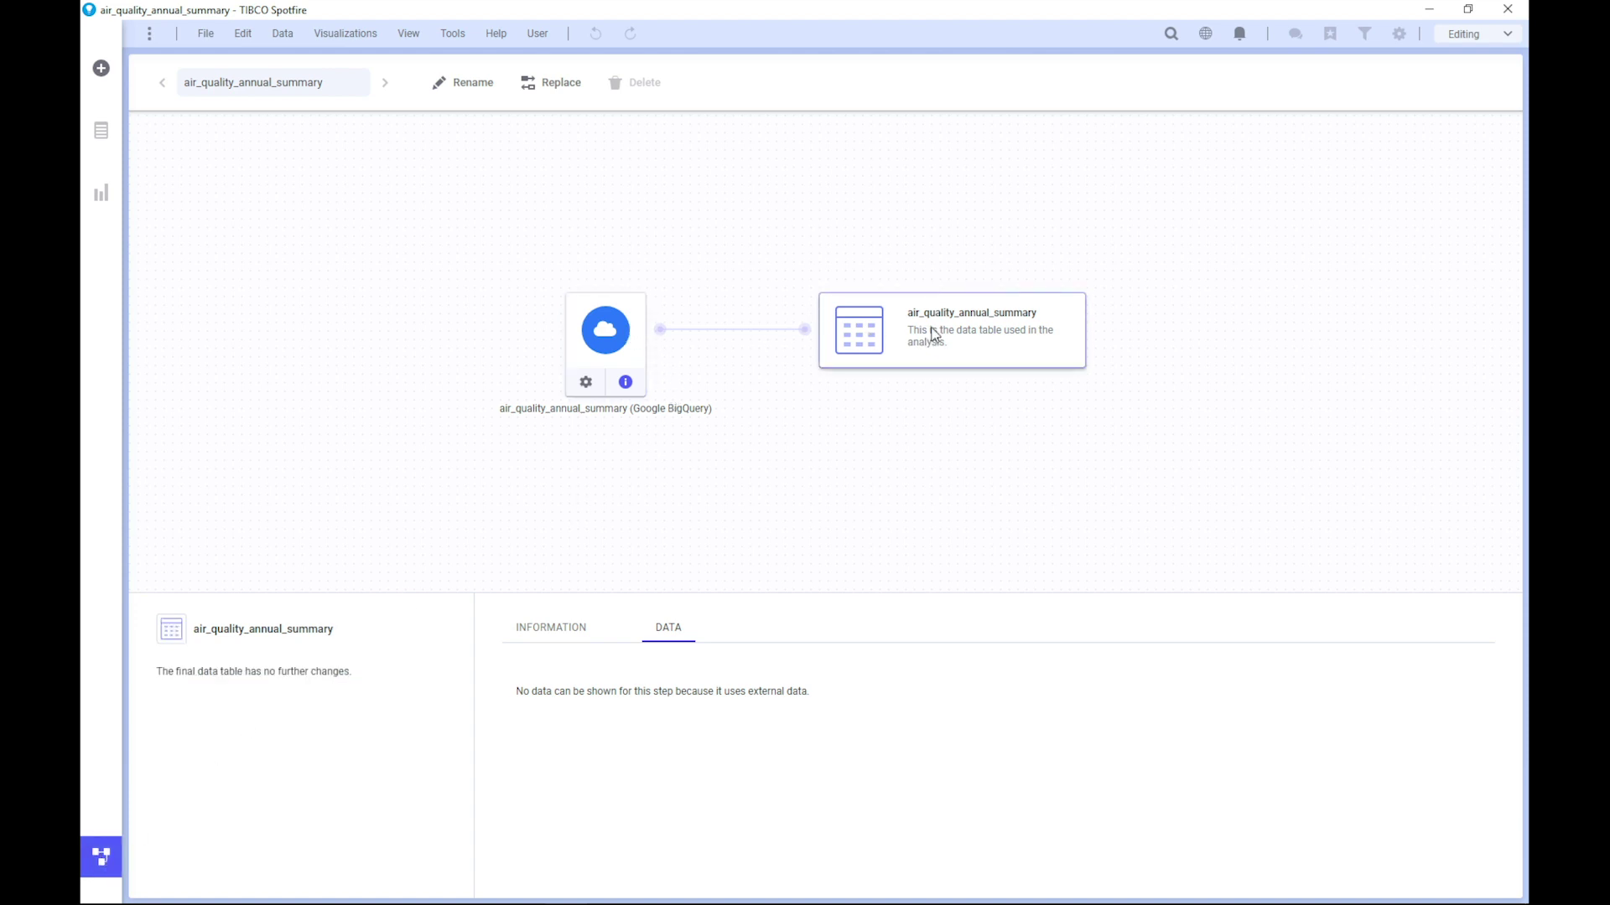
click(621, 335)
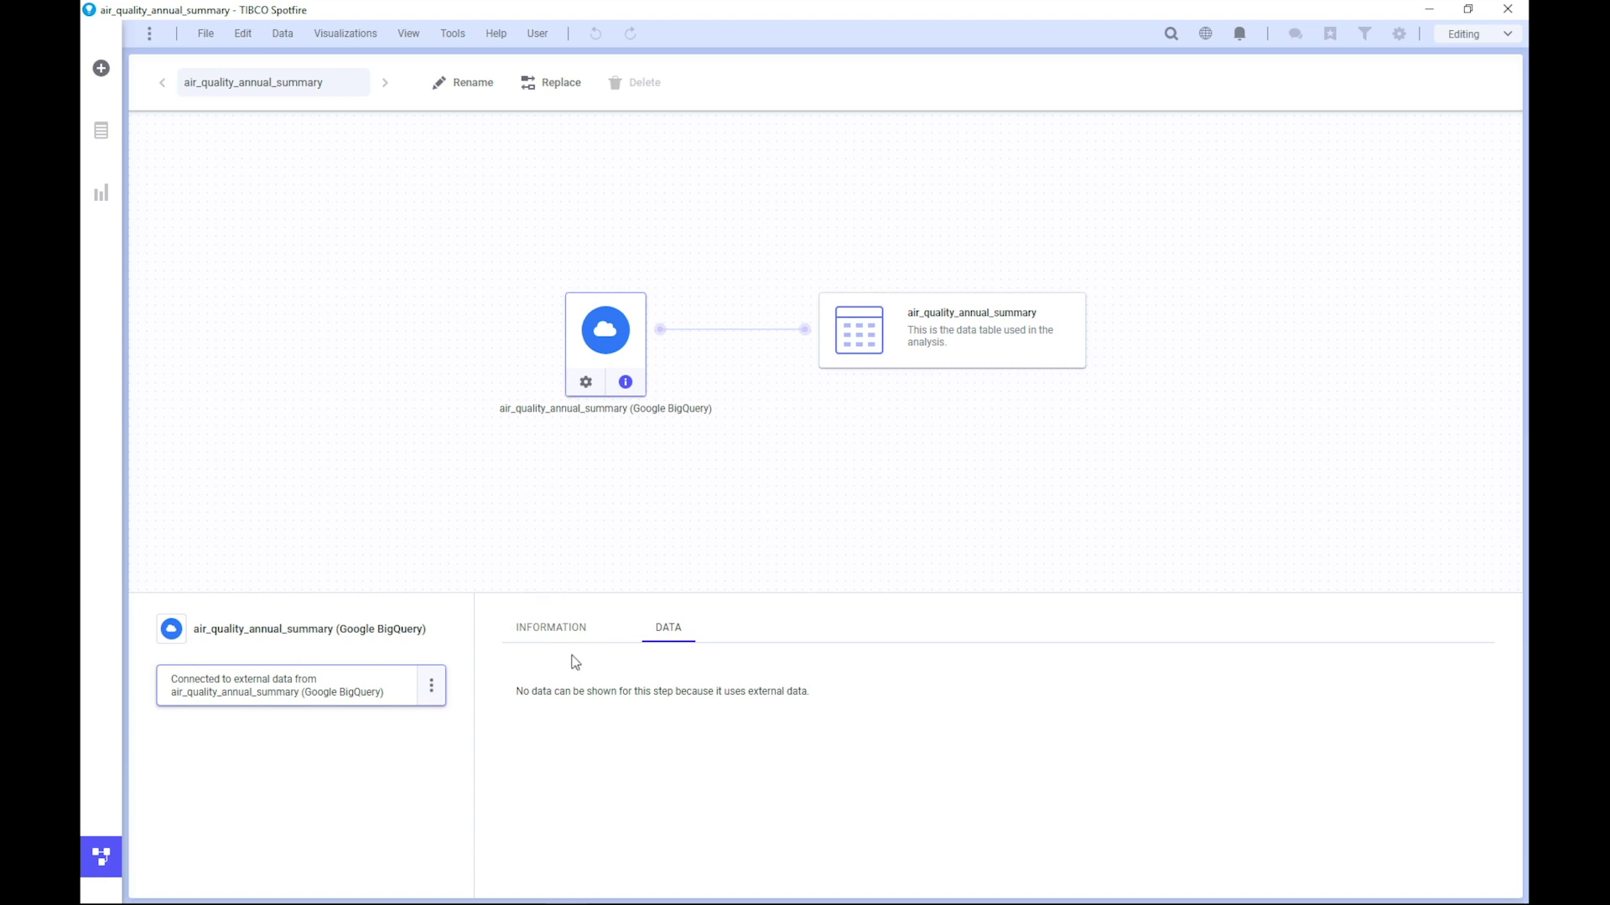
click(558, 629)
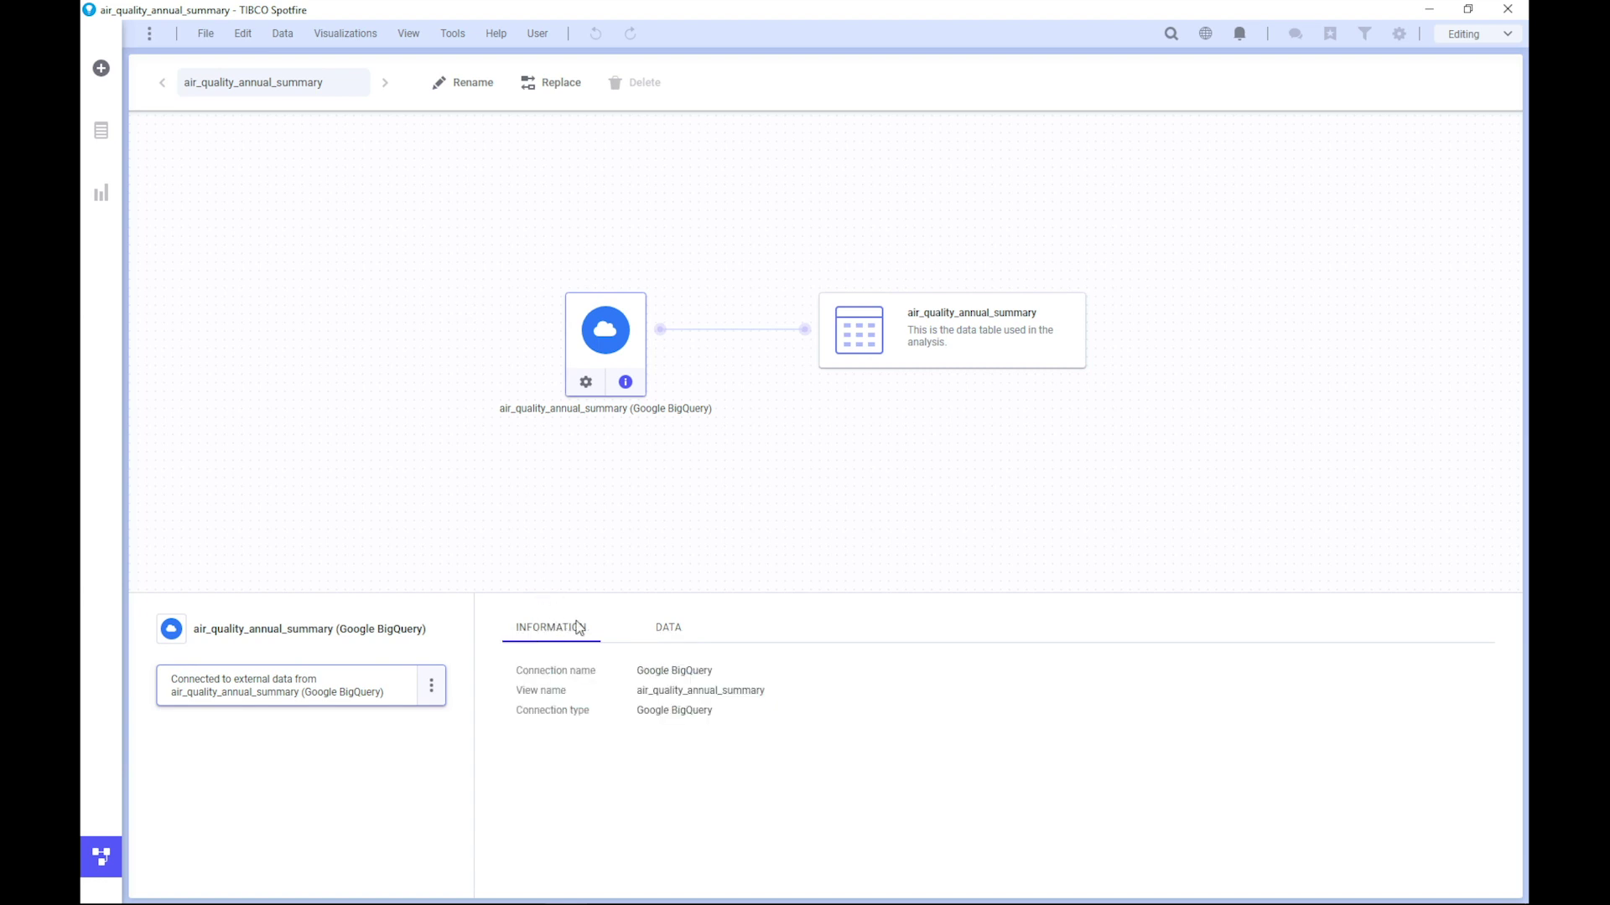
click(282, 34)
click(320, 98)
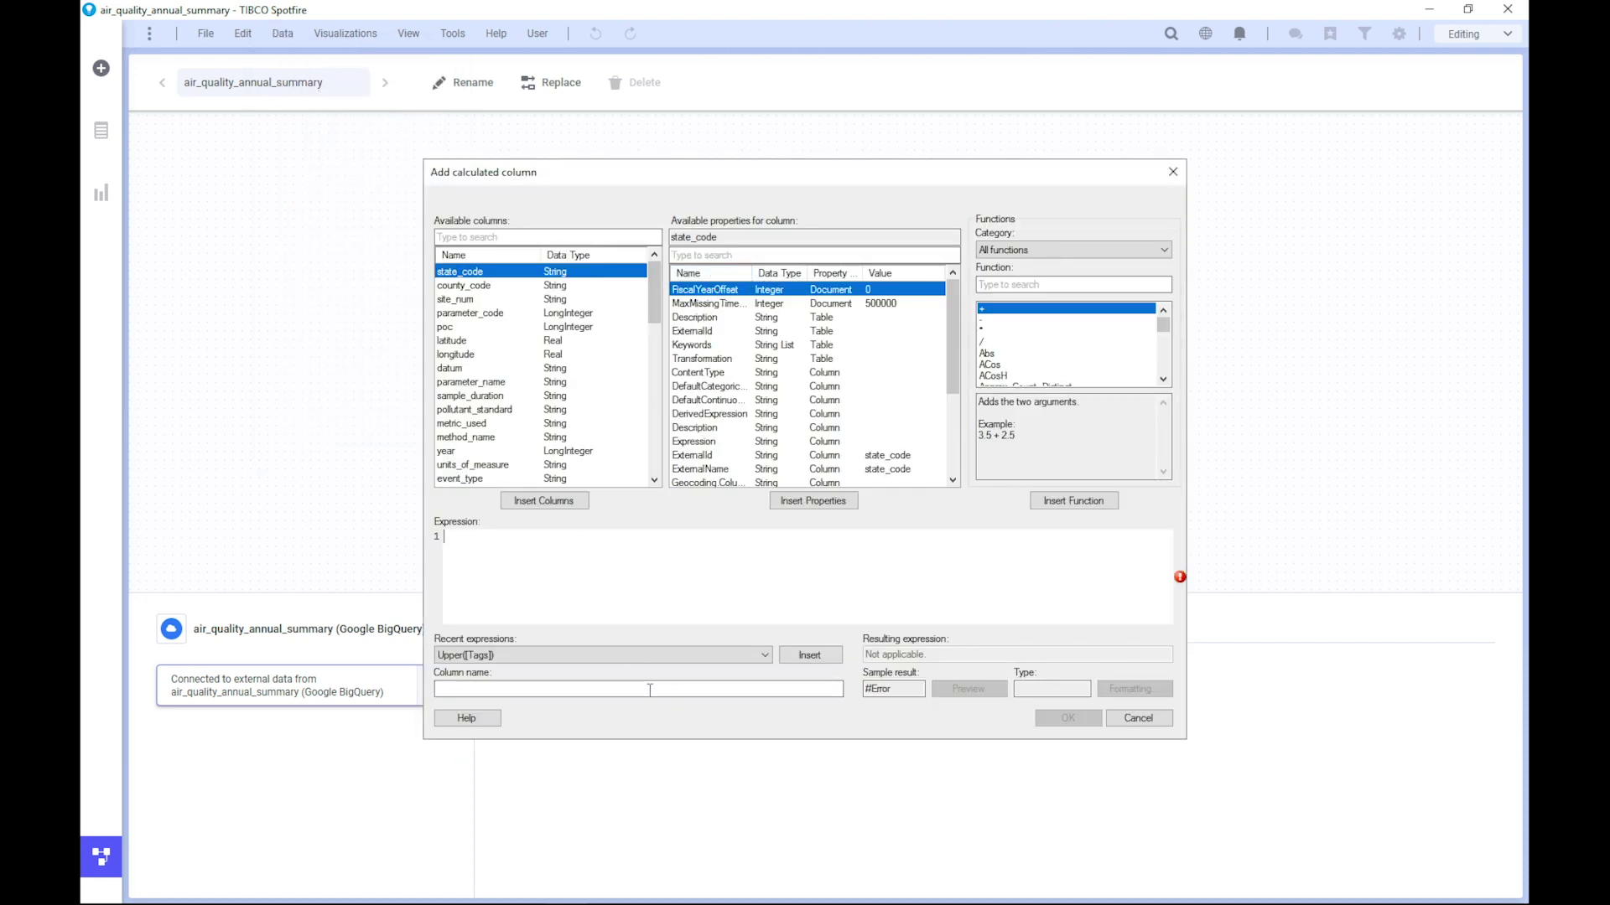
Insert the recent expression cast(Regexp_Extract([sample_duration],"(\\d+)") as Integer) and preview it as Integer 24
click(665, 656)
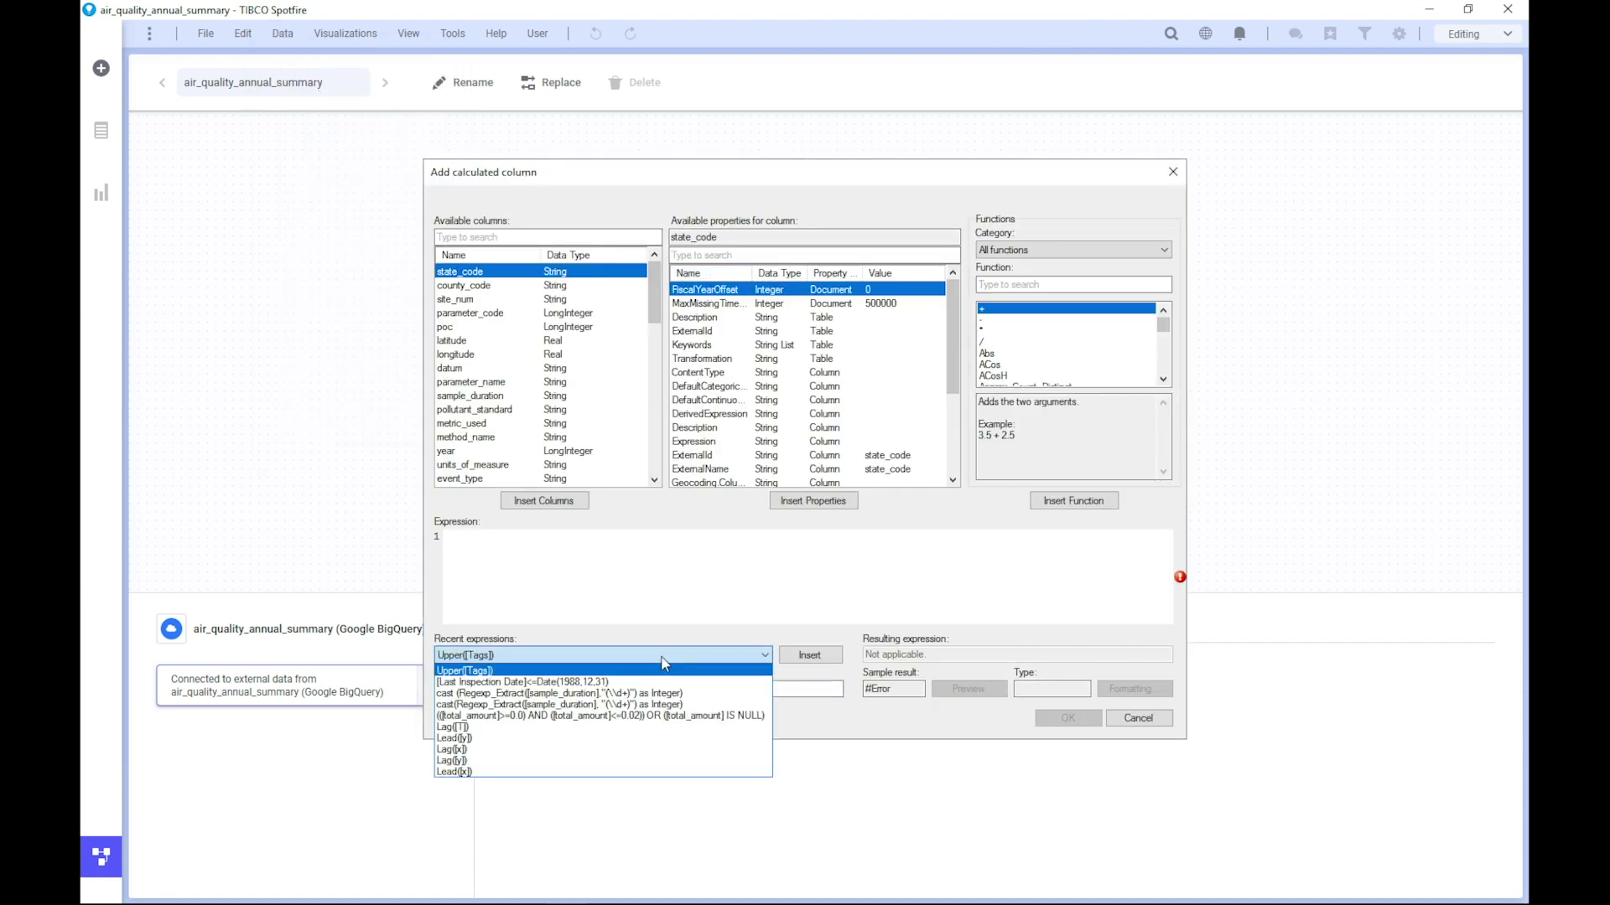
click(703, 693)
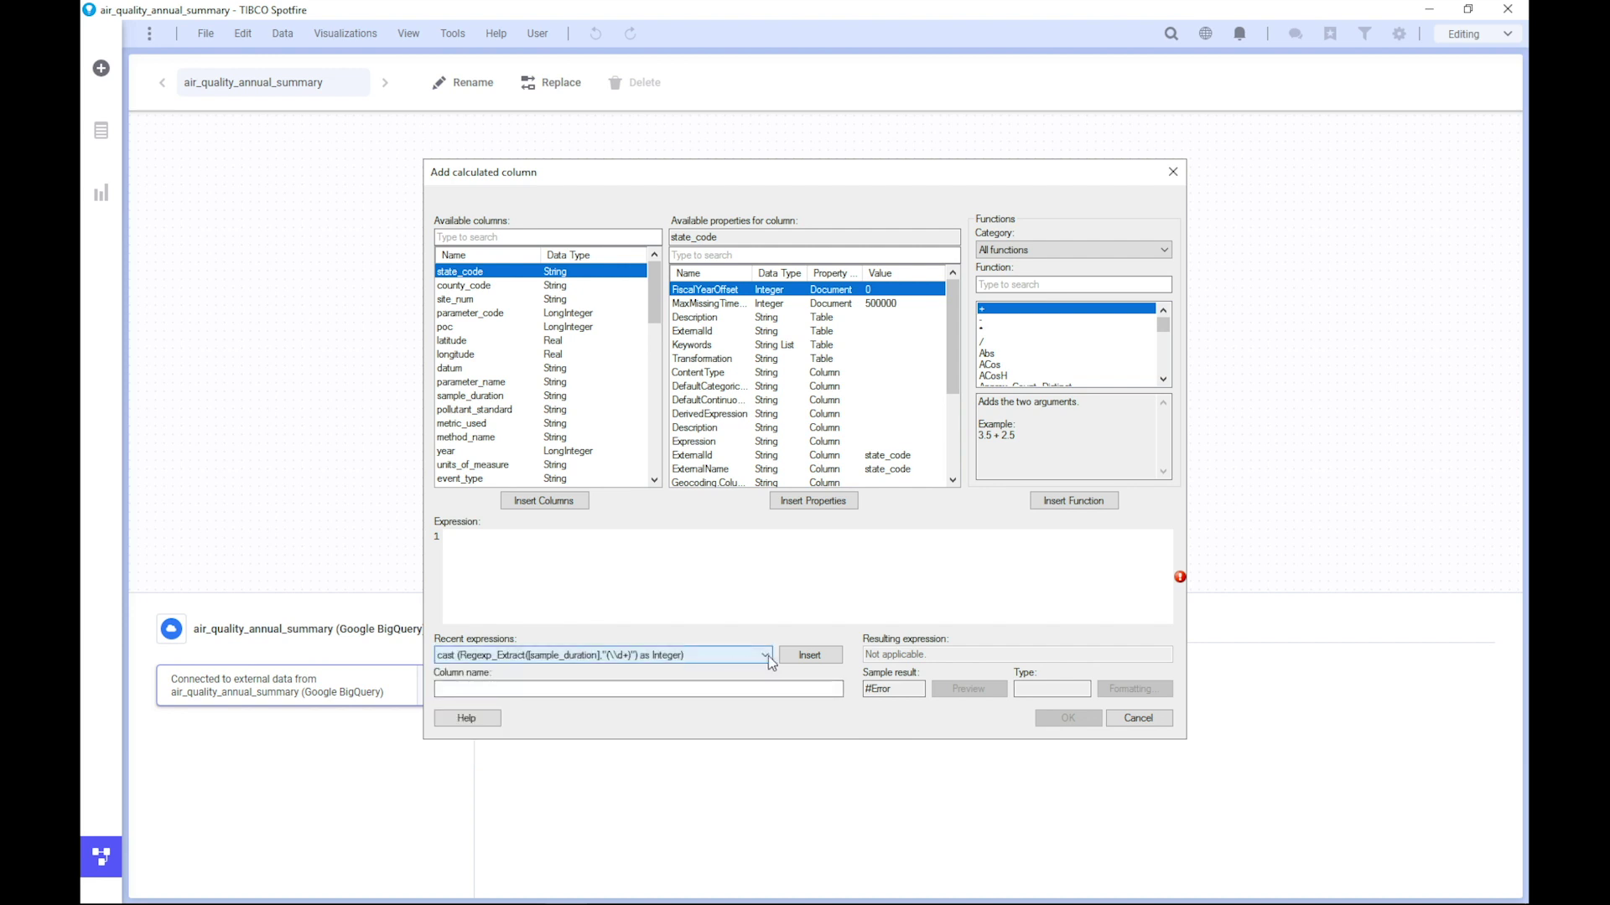
click(810, 654)
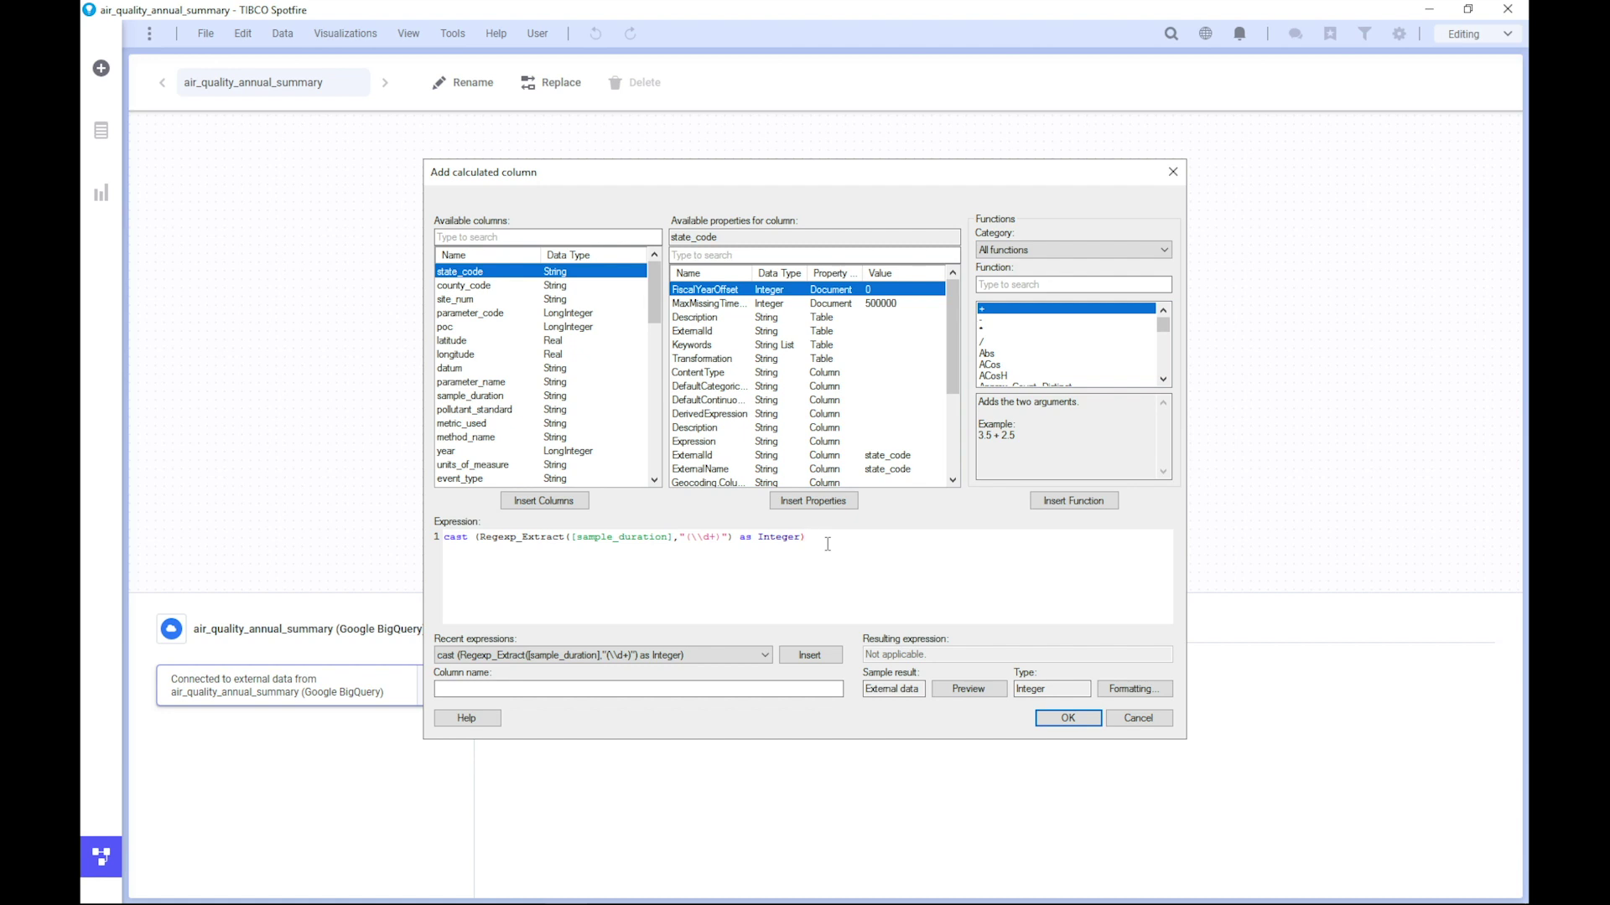
click(979, 688)
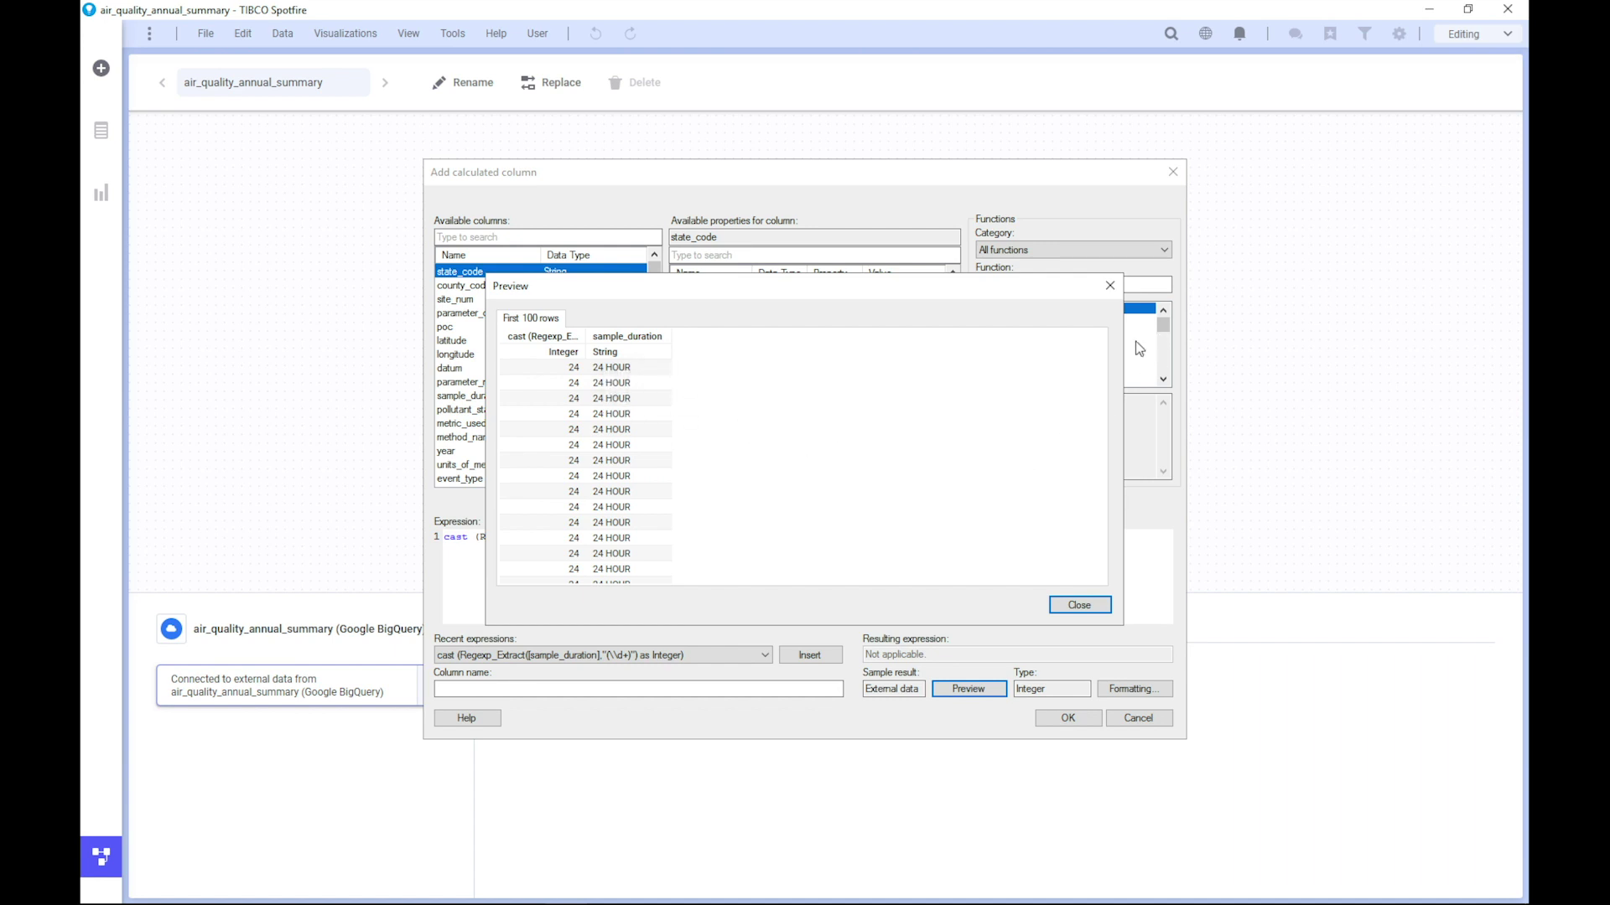
drag(1102, 371, 1101, 543)
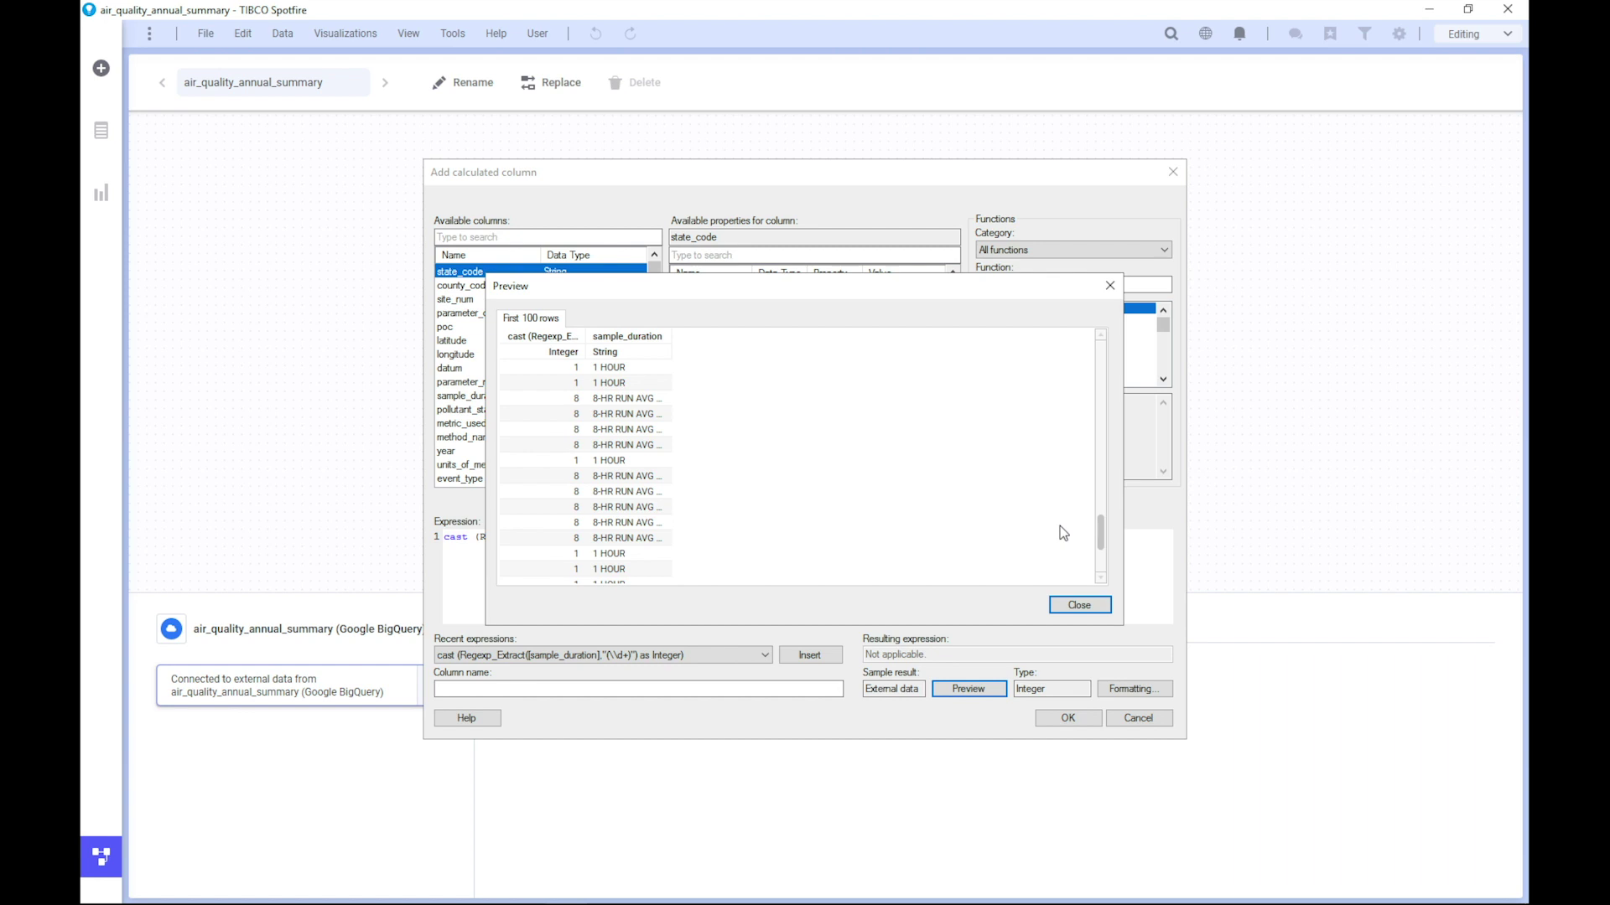
click(1080, 605)
click(824, 536)
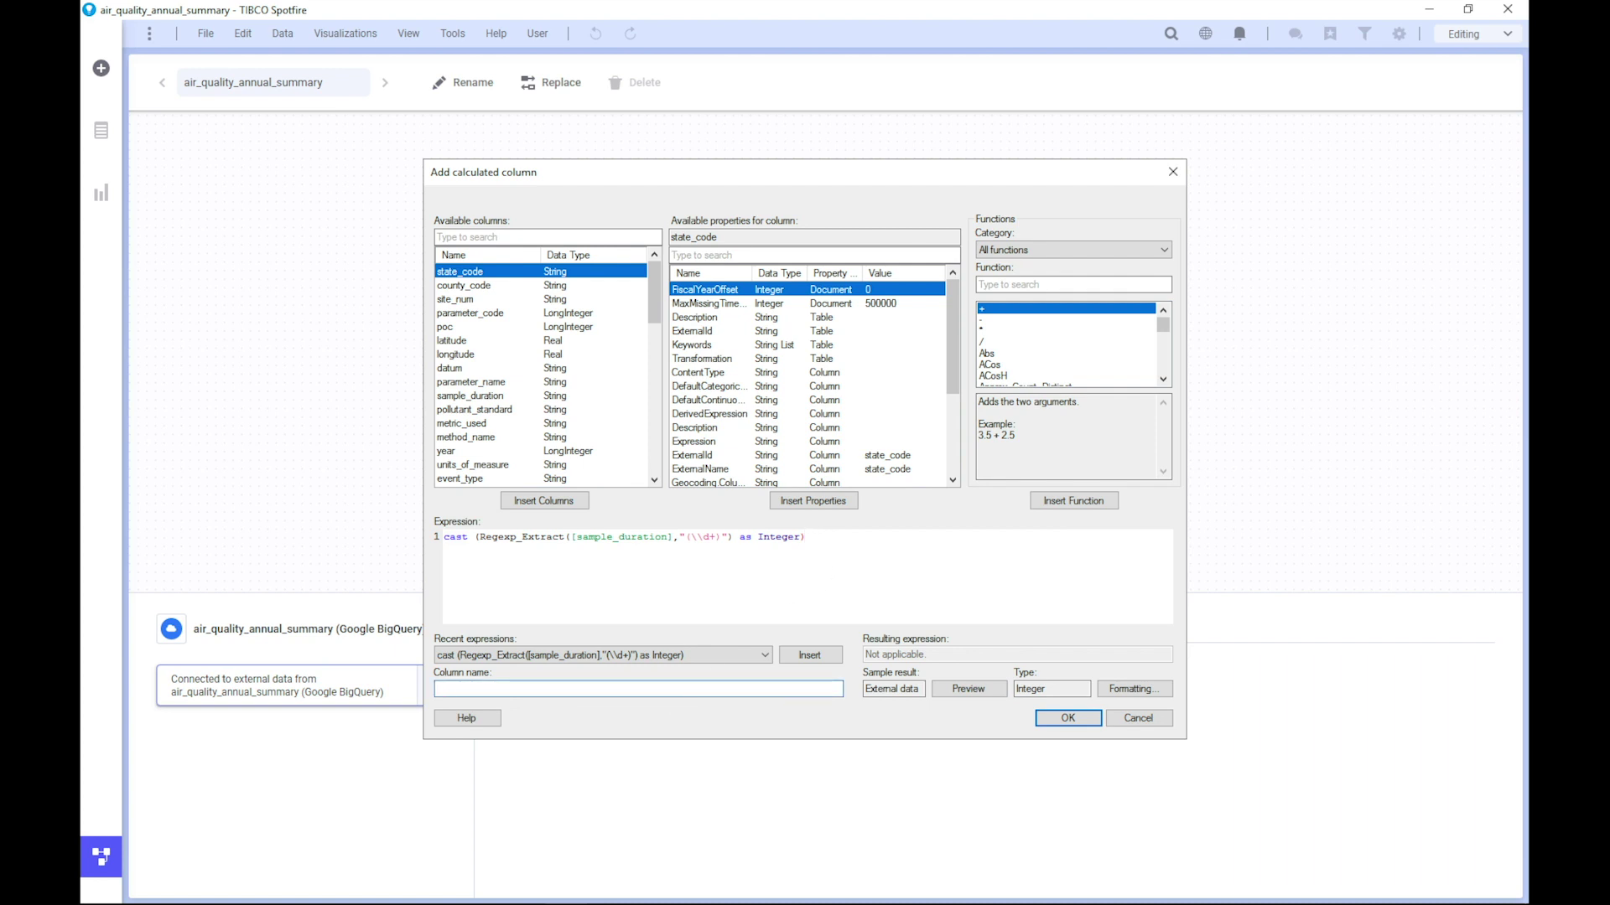
Name the calculated column 'Sample Duration (new)', create it, and view its added step
text(Sample Duration (new))
click(1068, 719)
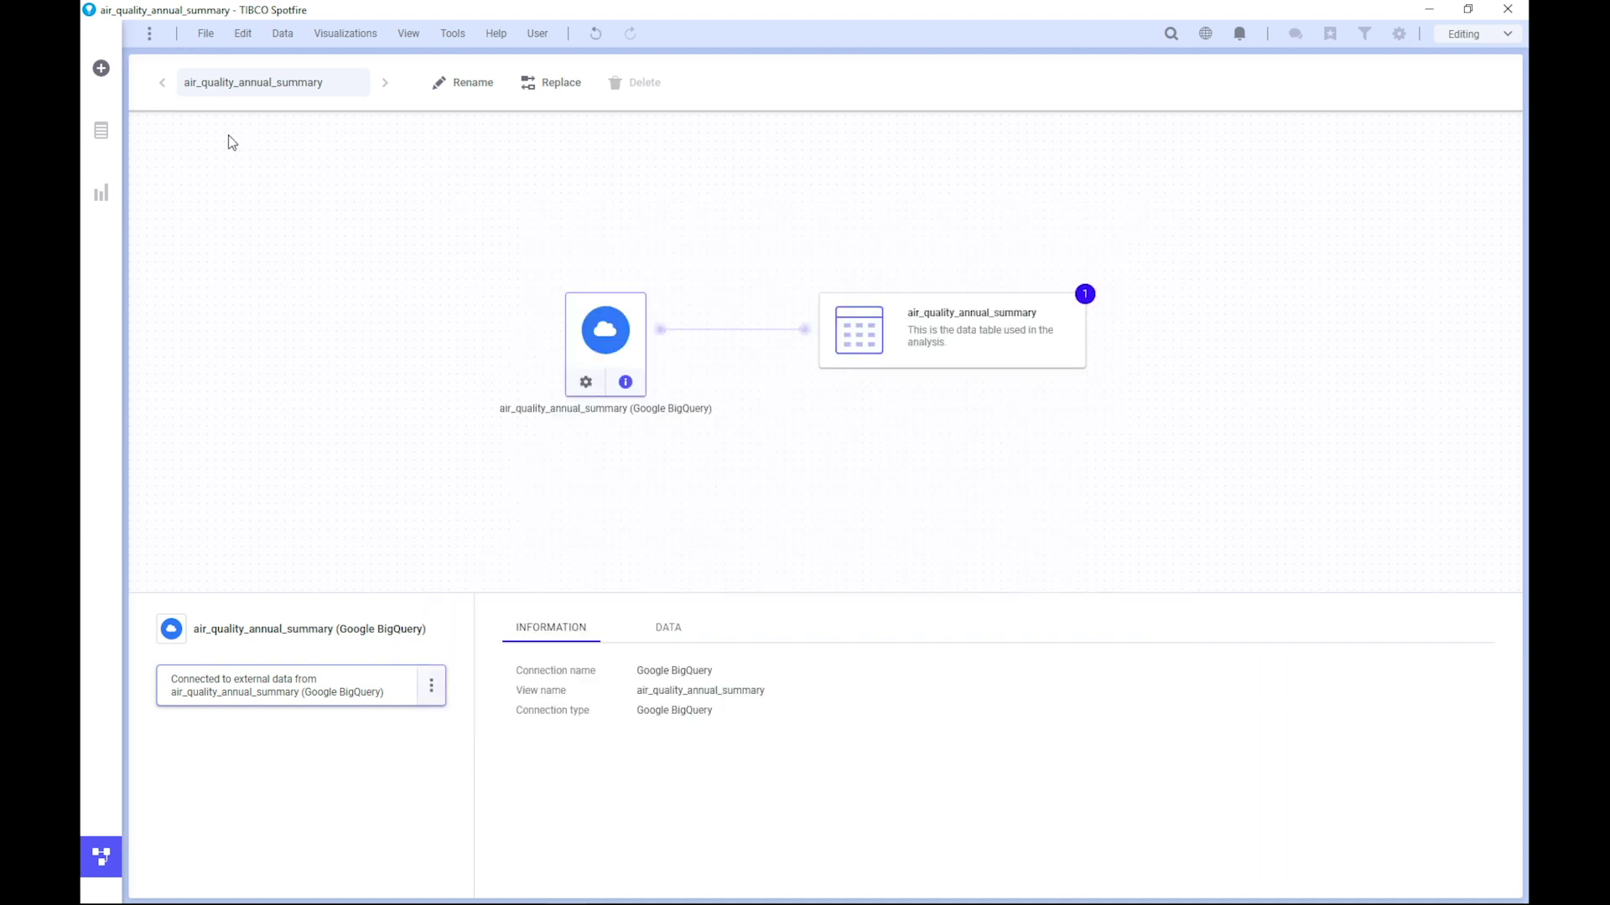
click(950, 333)
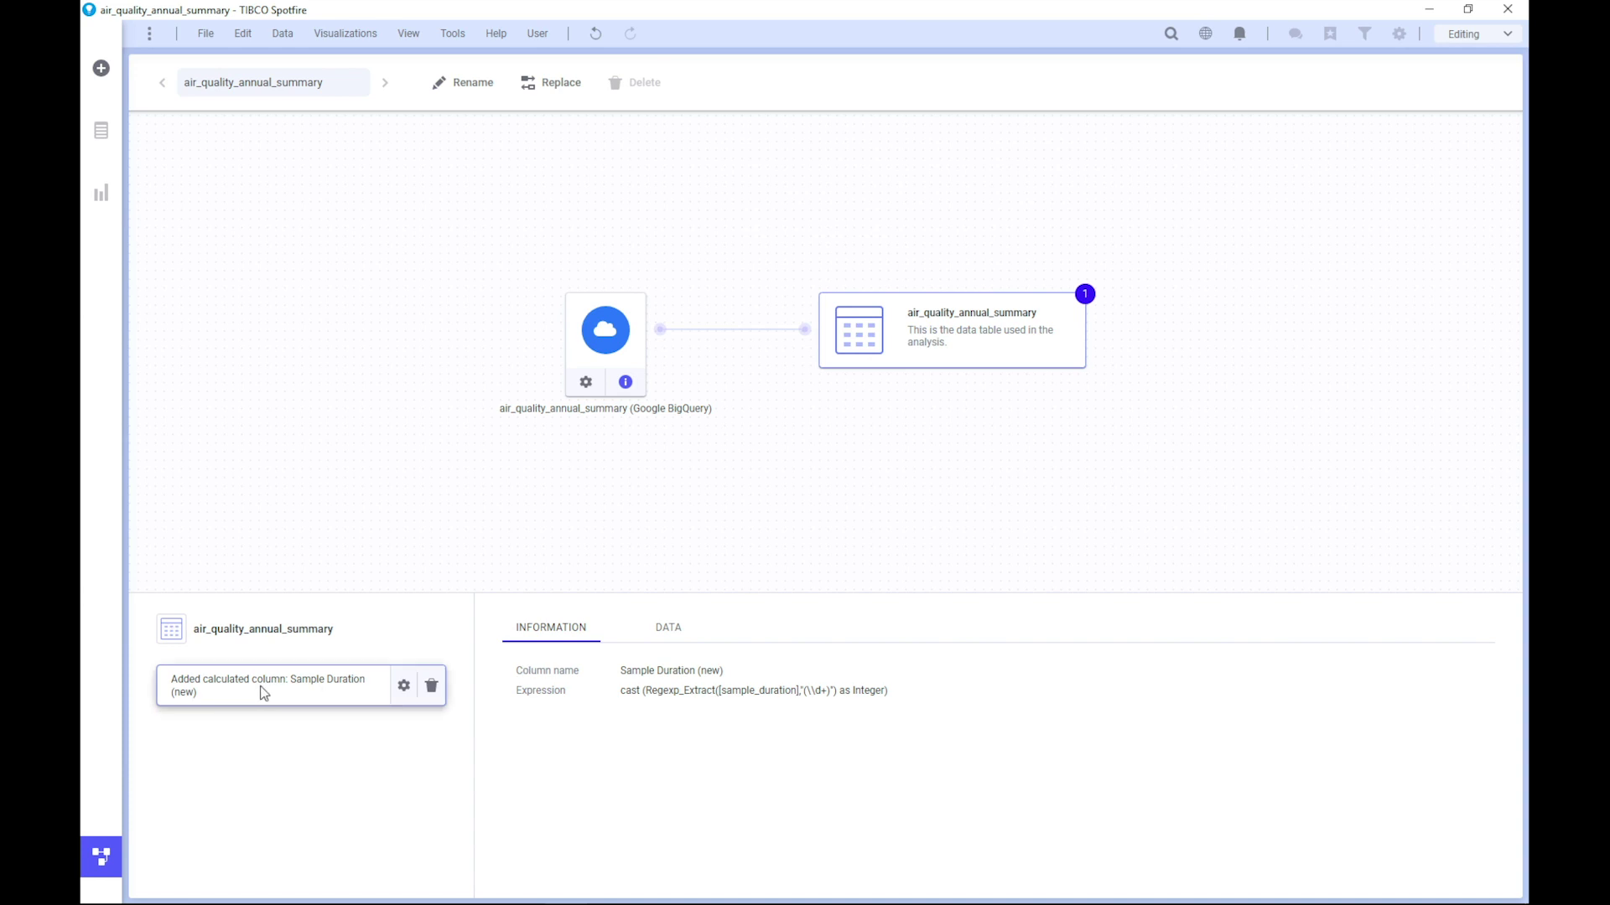
Close the column's settings unchanged, return to the analysis, and list its data columns
click(400, 689)
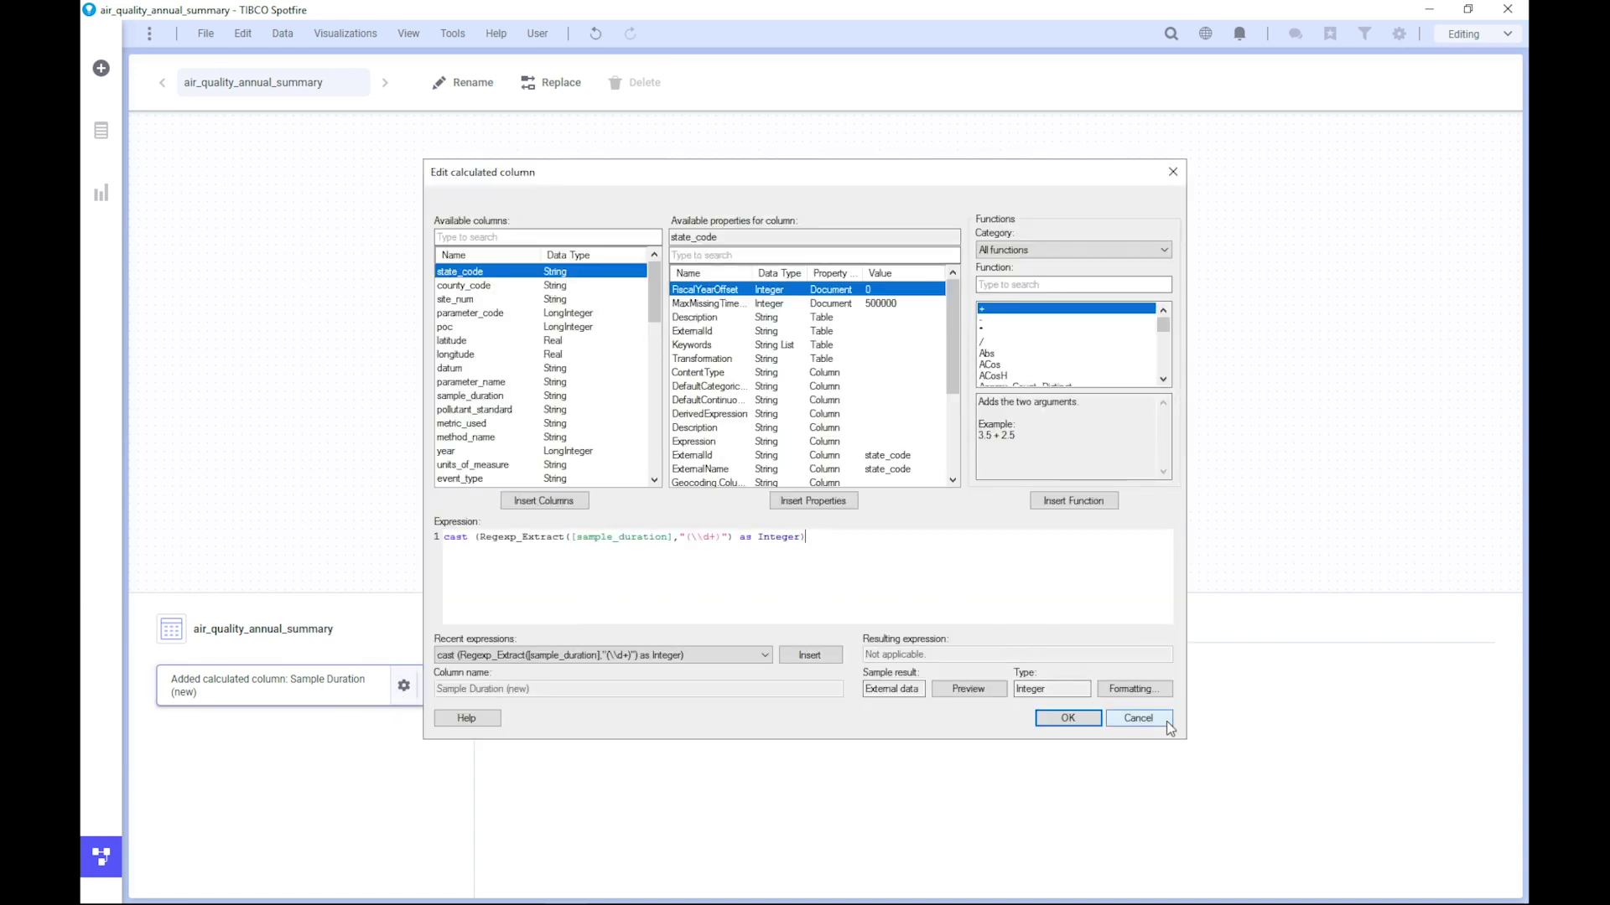
click(1137, 718)
click(102, 857)
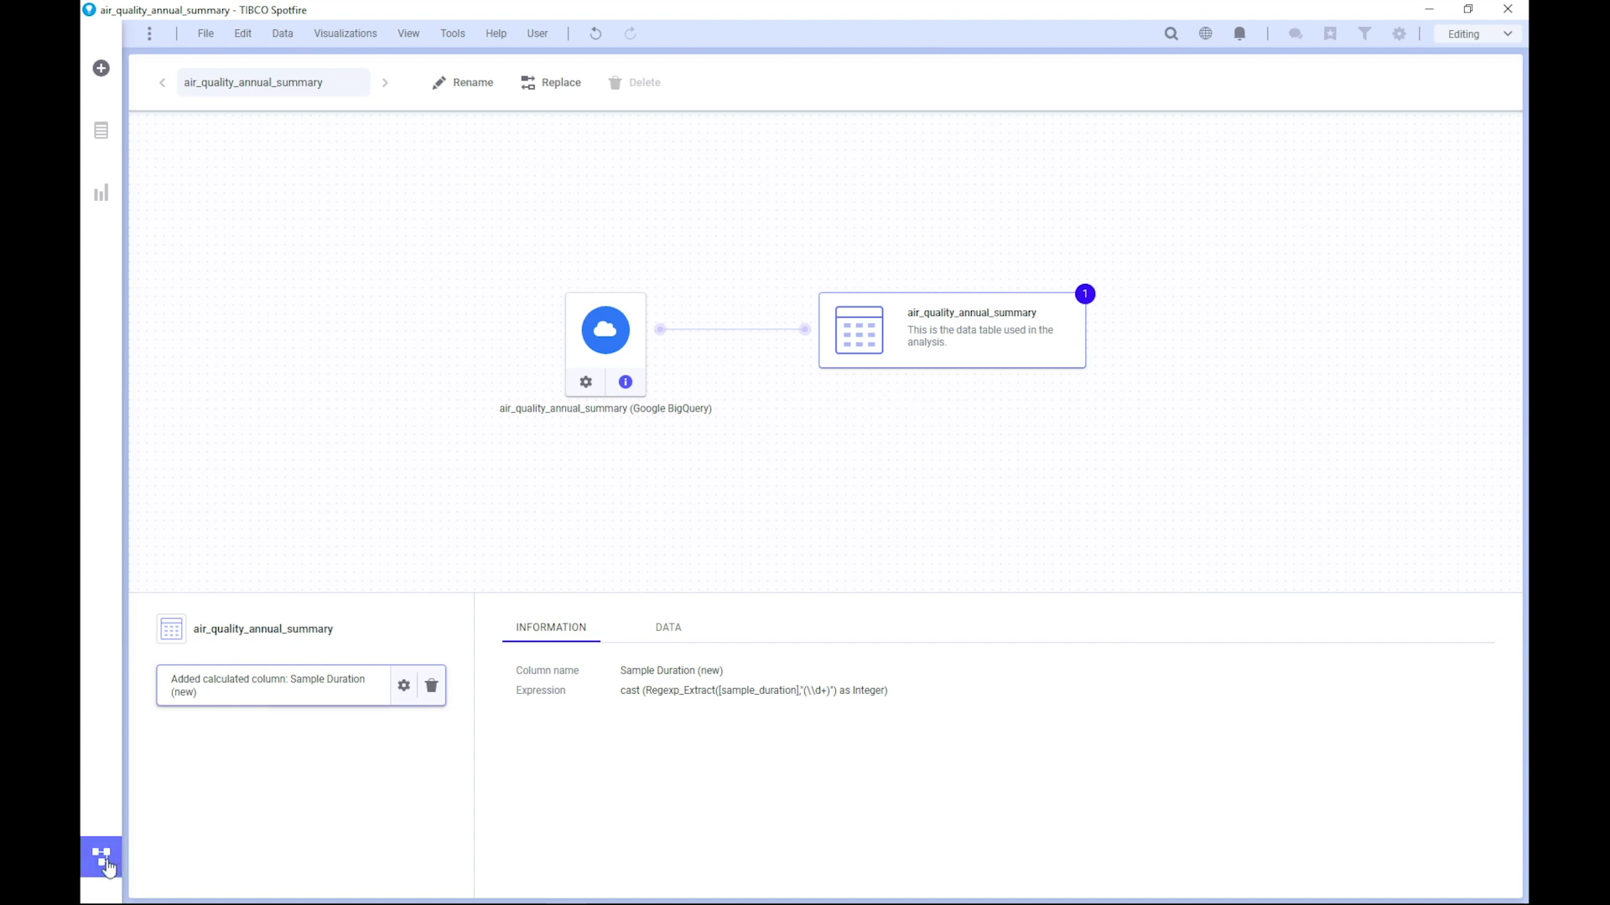
click(109, 147)
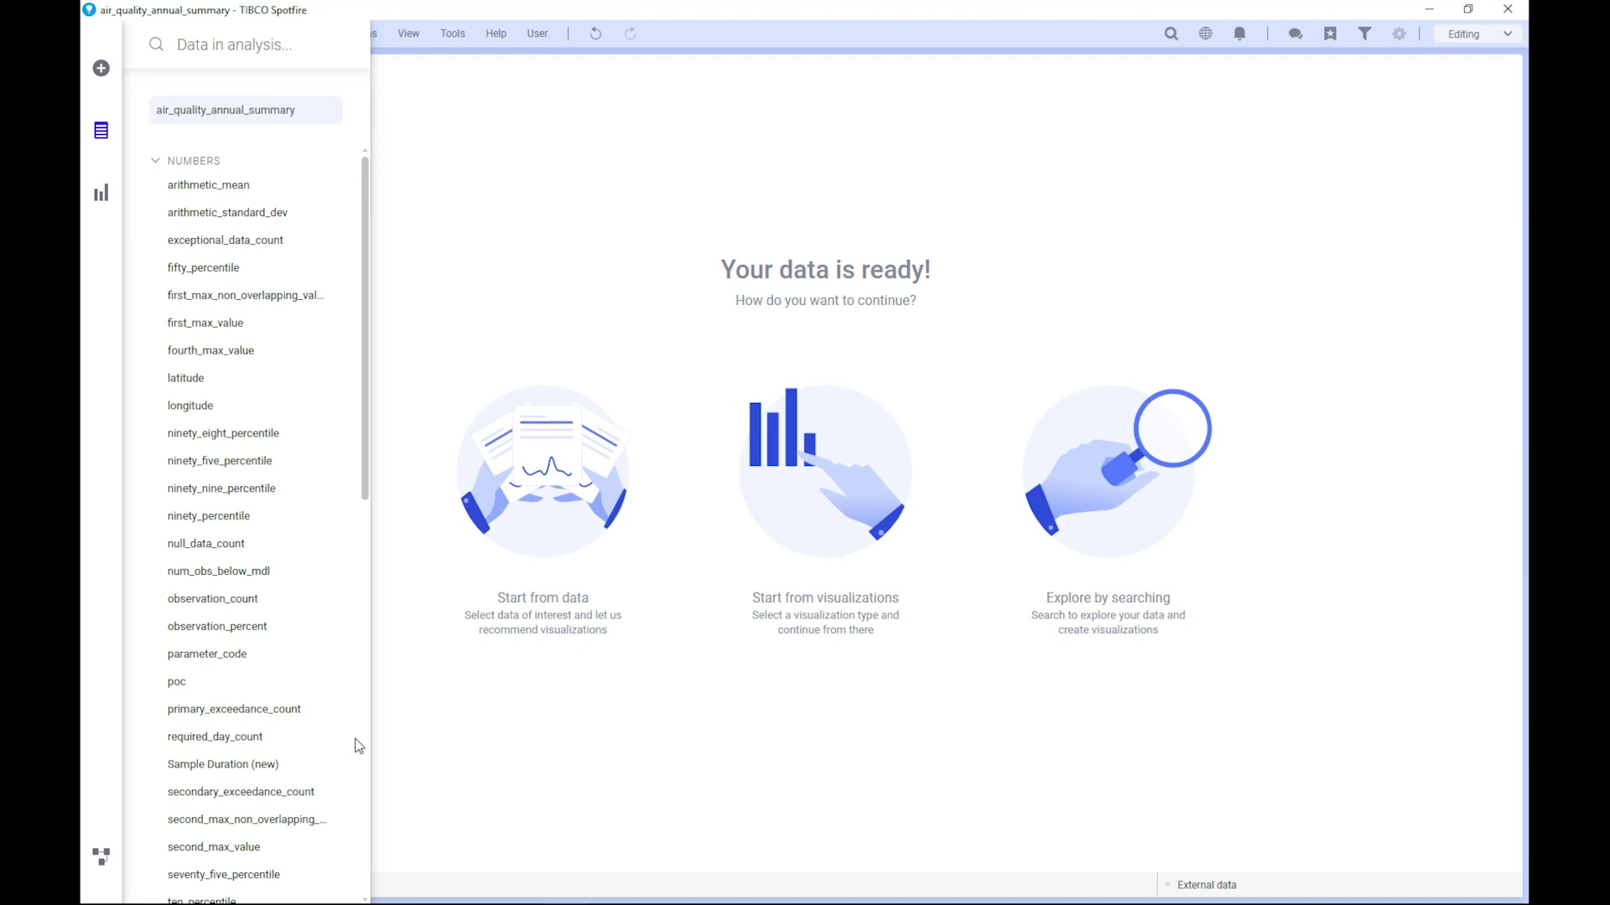
Search the data columns for 'sample' to confirm Sample Duration (new), then show visualization types
scroll(359, 579, down, 10)
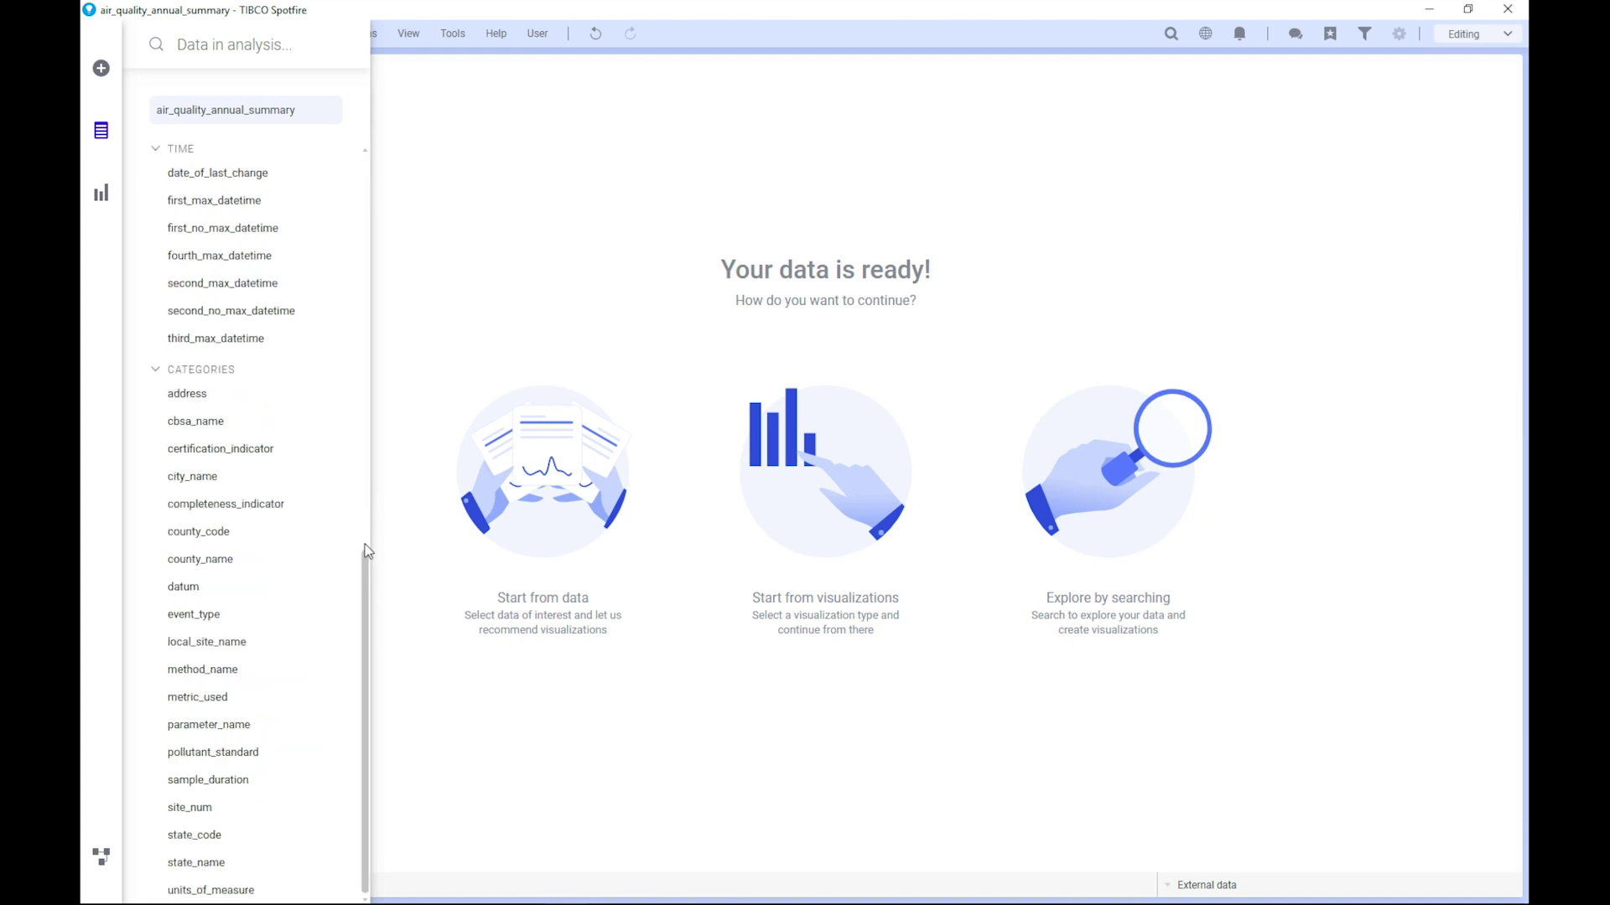
scroll(369, 545, up, 1)
click(363, 178)
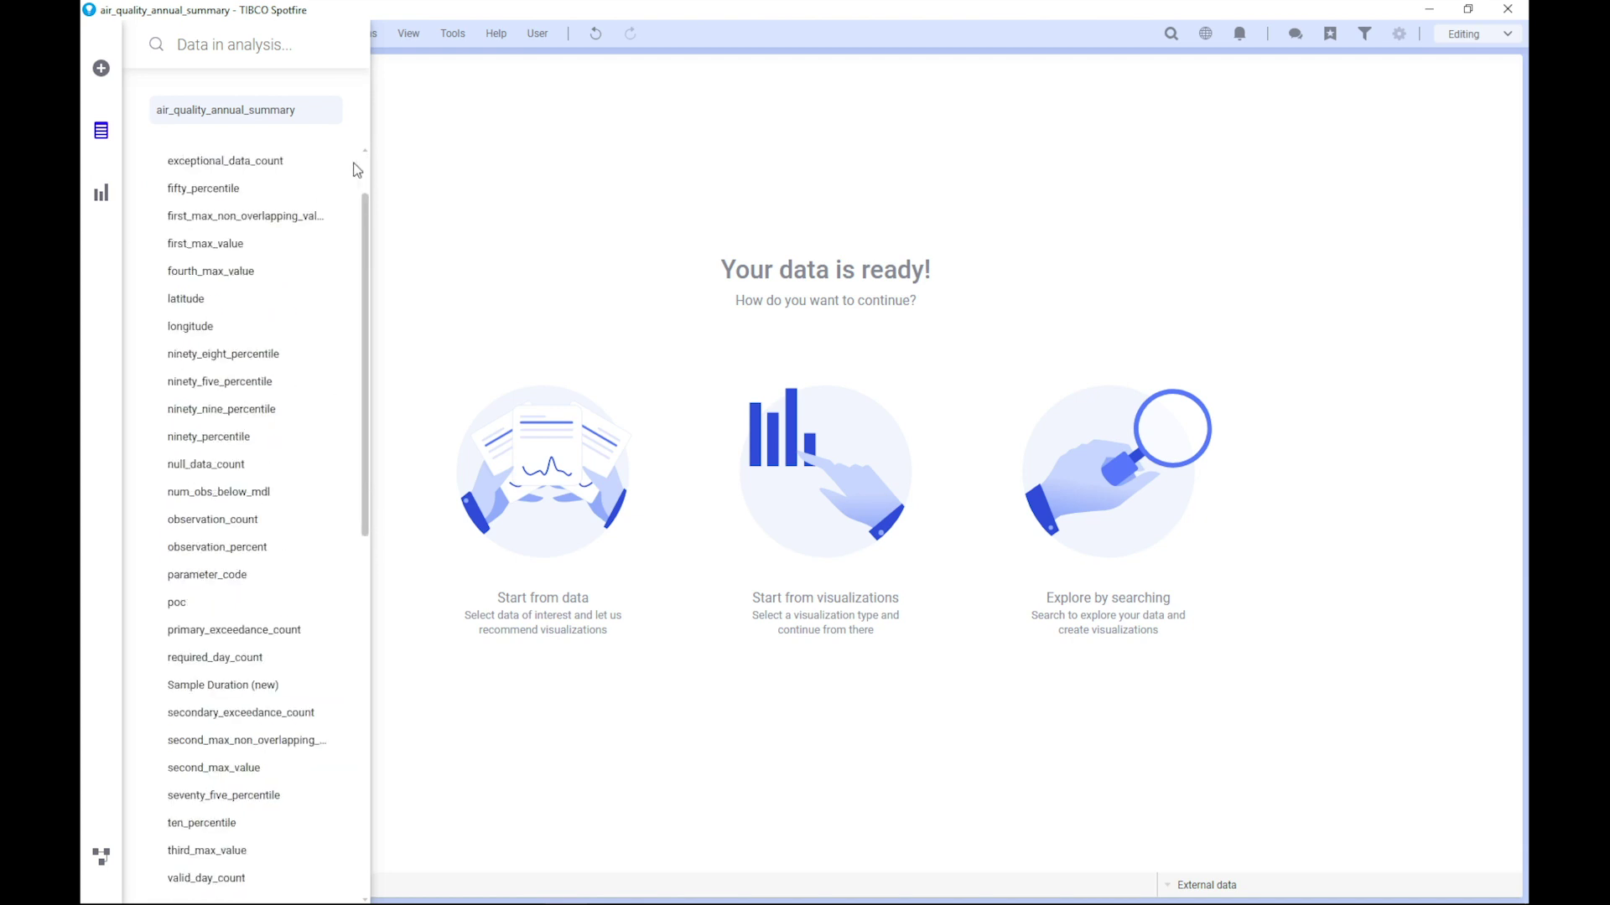
click(239, 46)
text(sample)
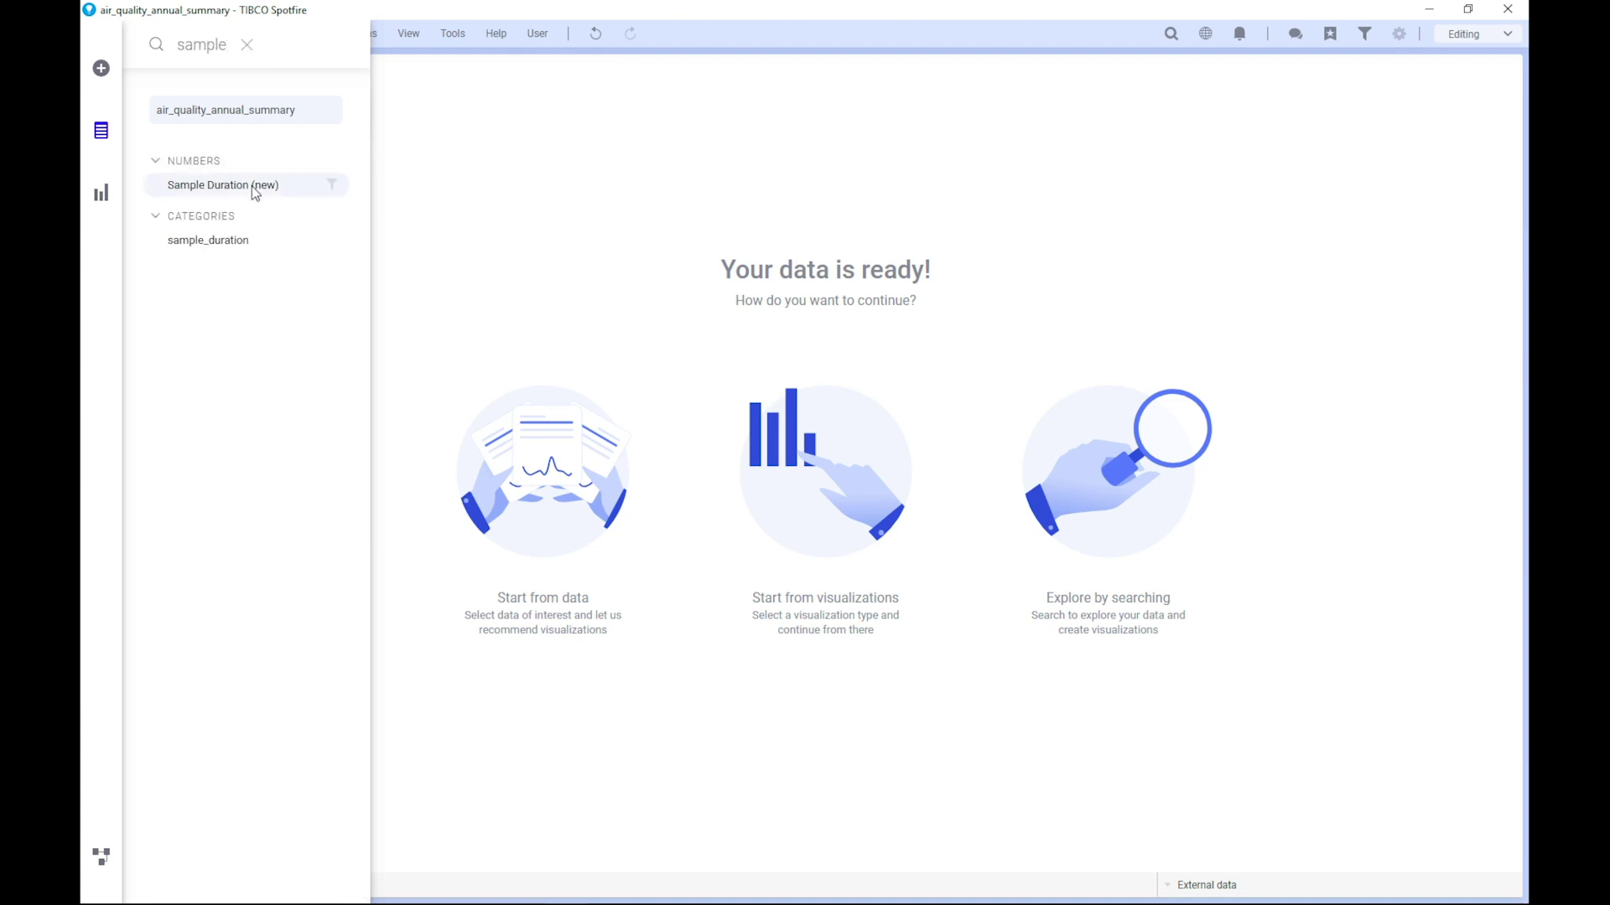
click(871, 507)
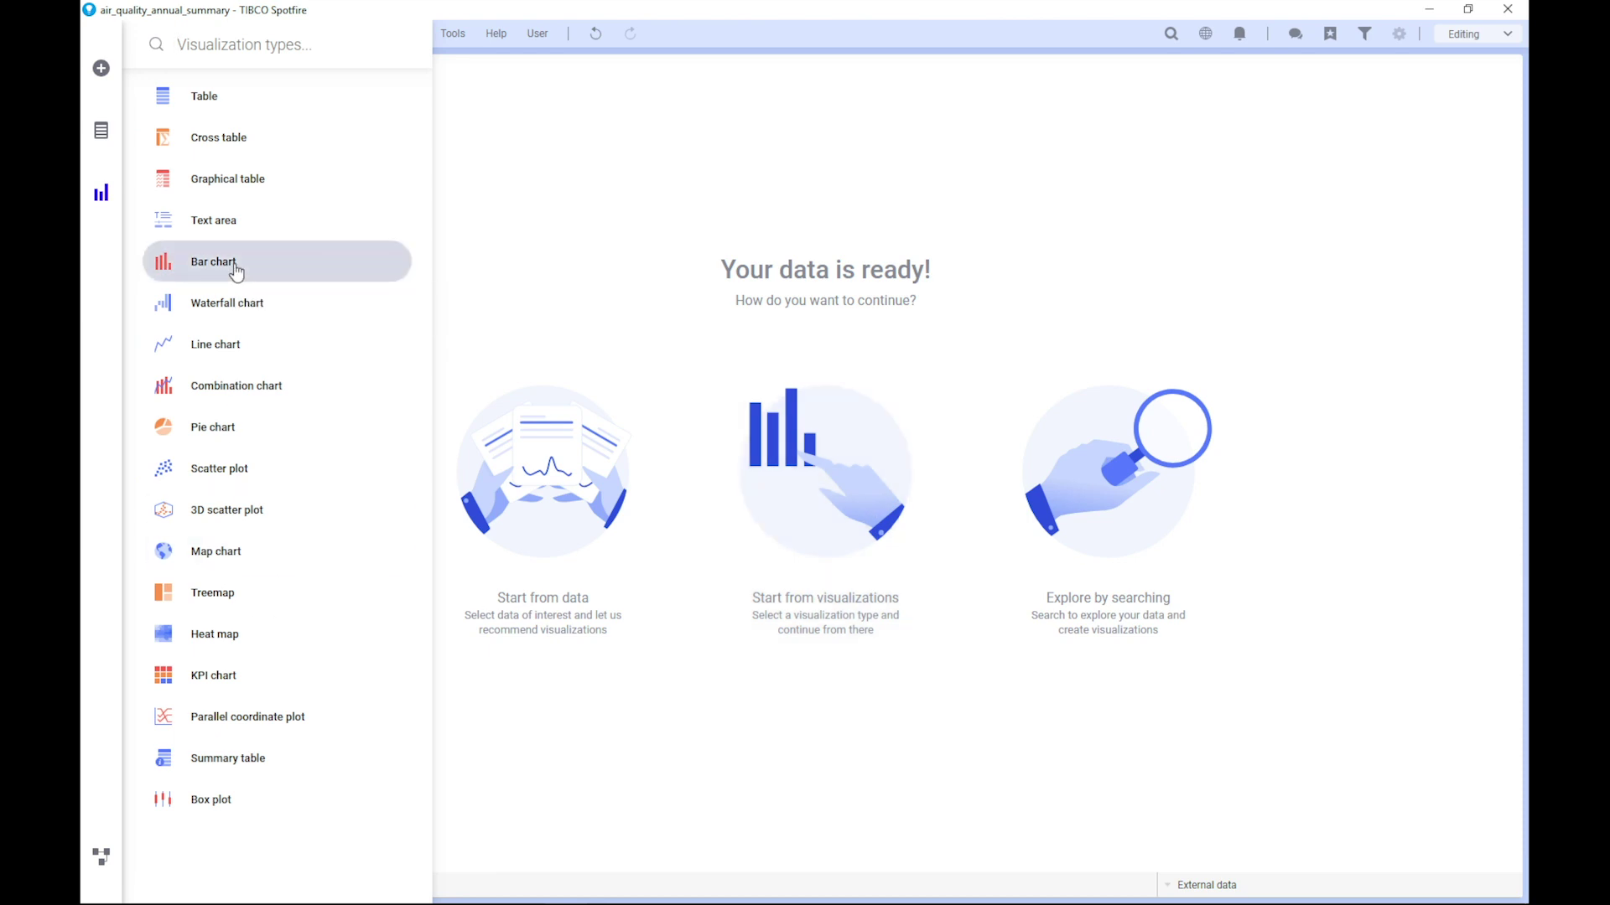
Create a bar chart with county_name and state_name on the category axis
click(234, 266)
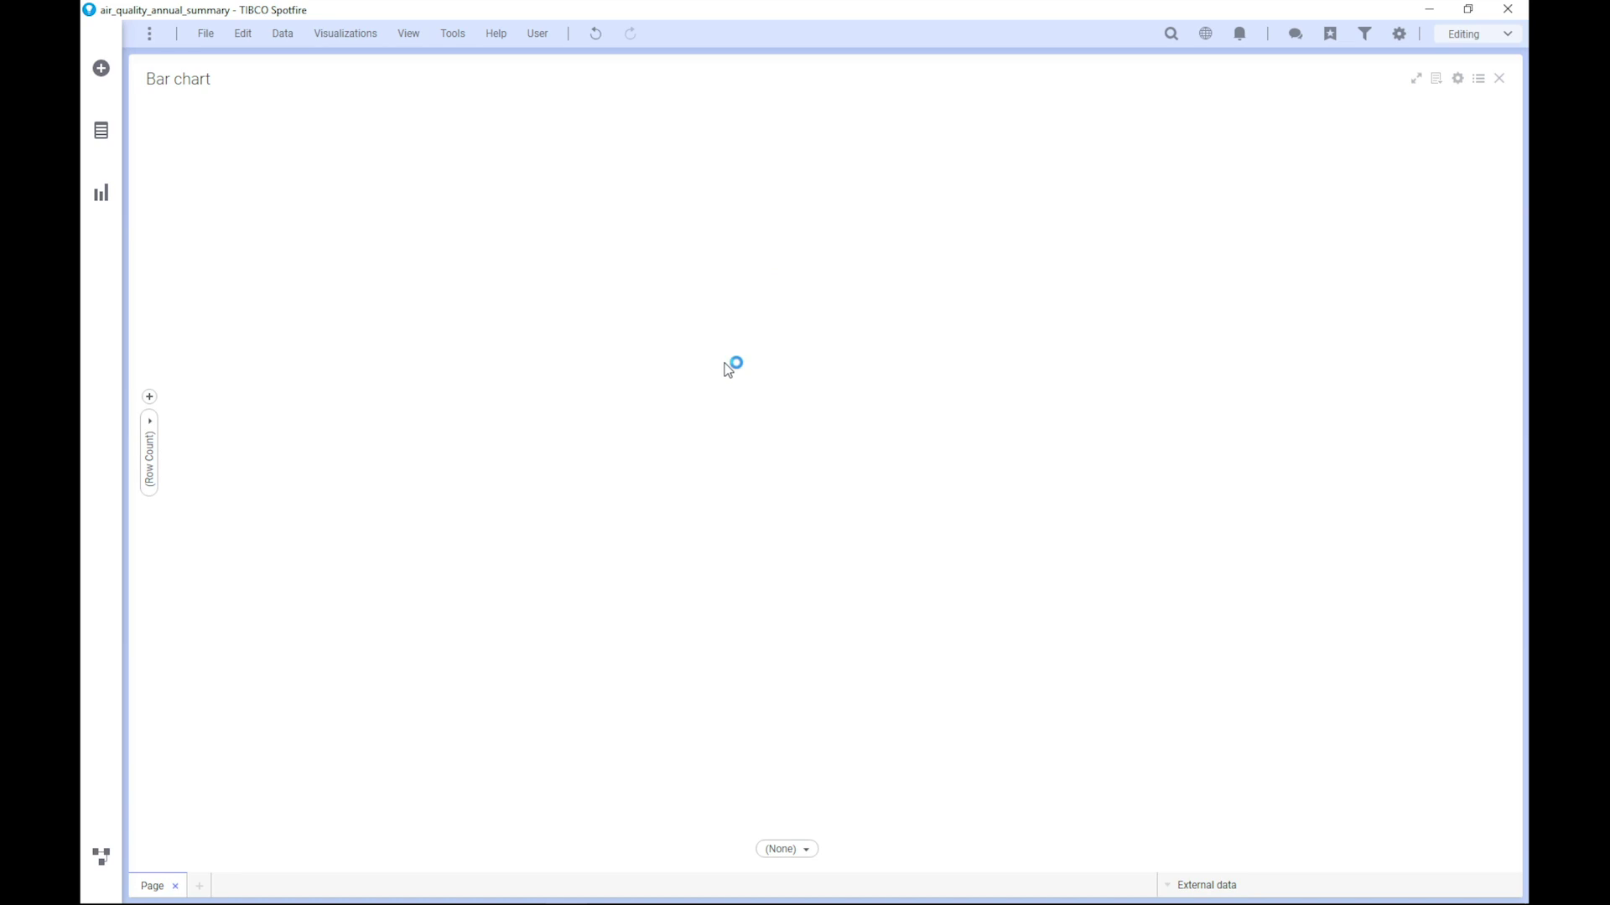
click(787, 850)
scroll(849, 822, down, 10)
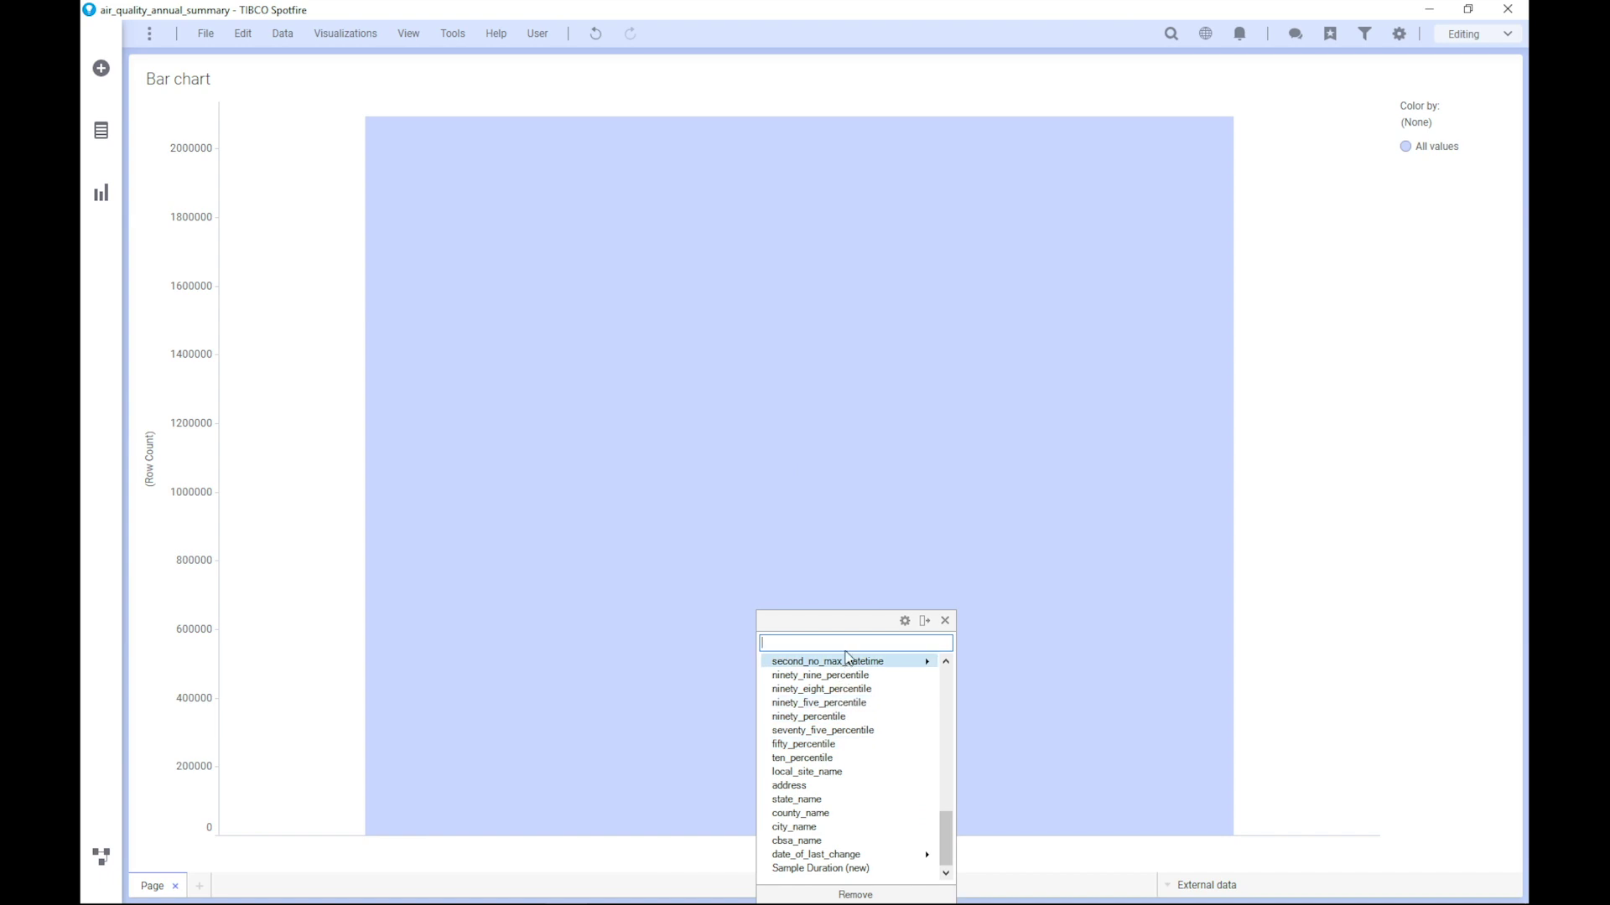
text(con)
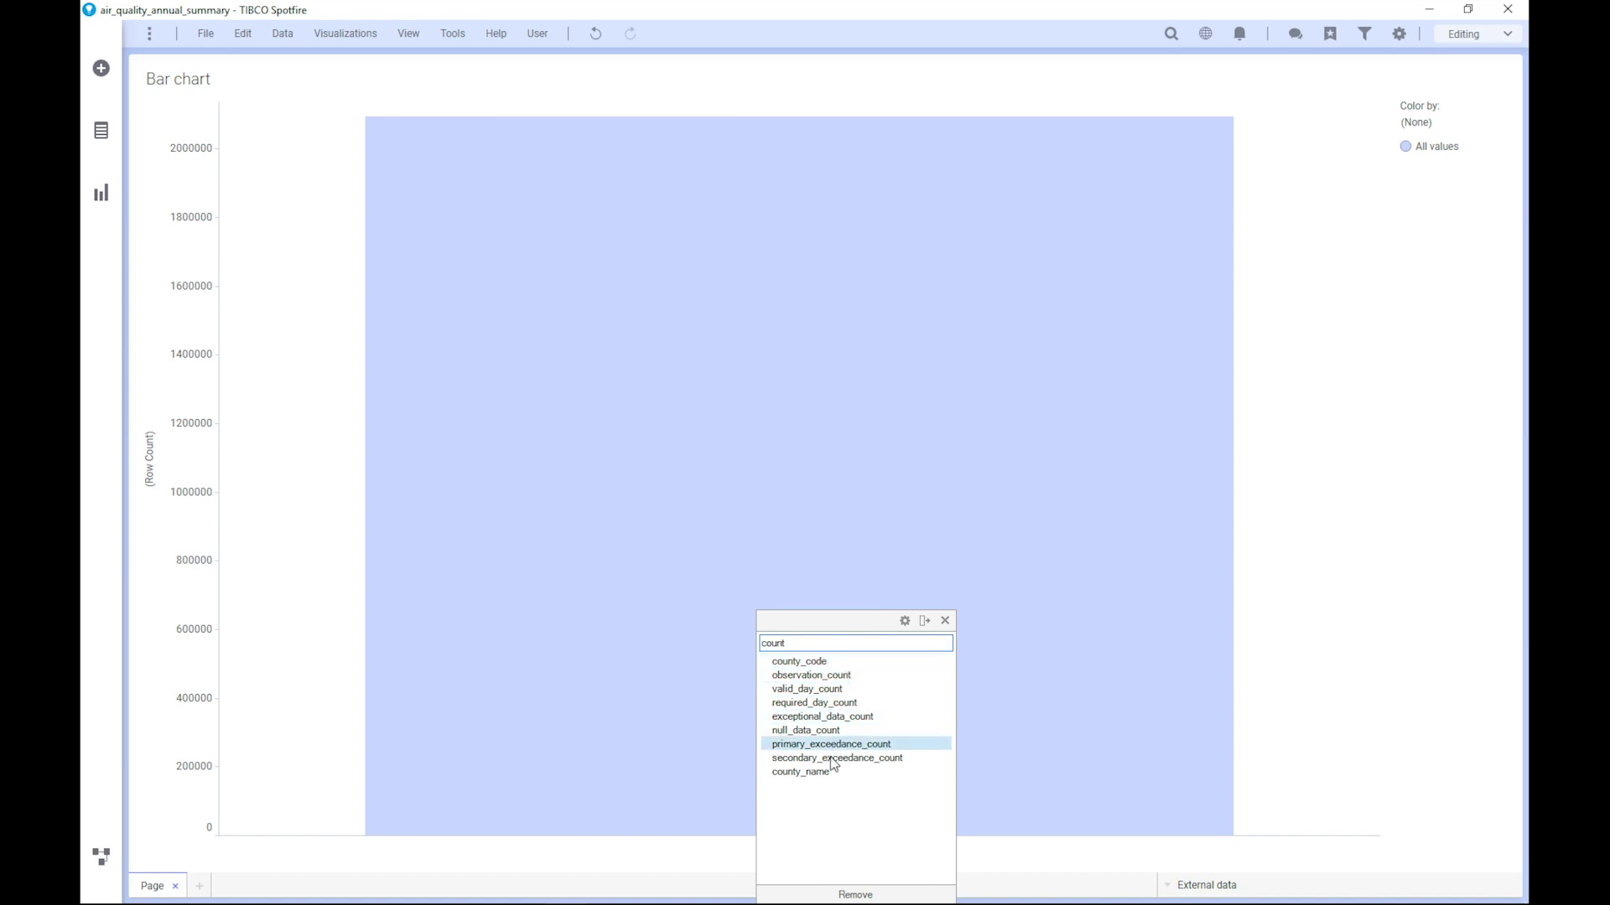
click(825, 769)
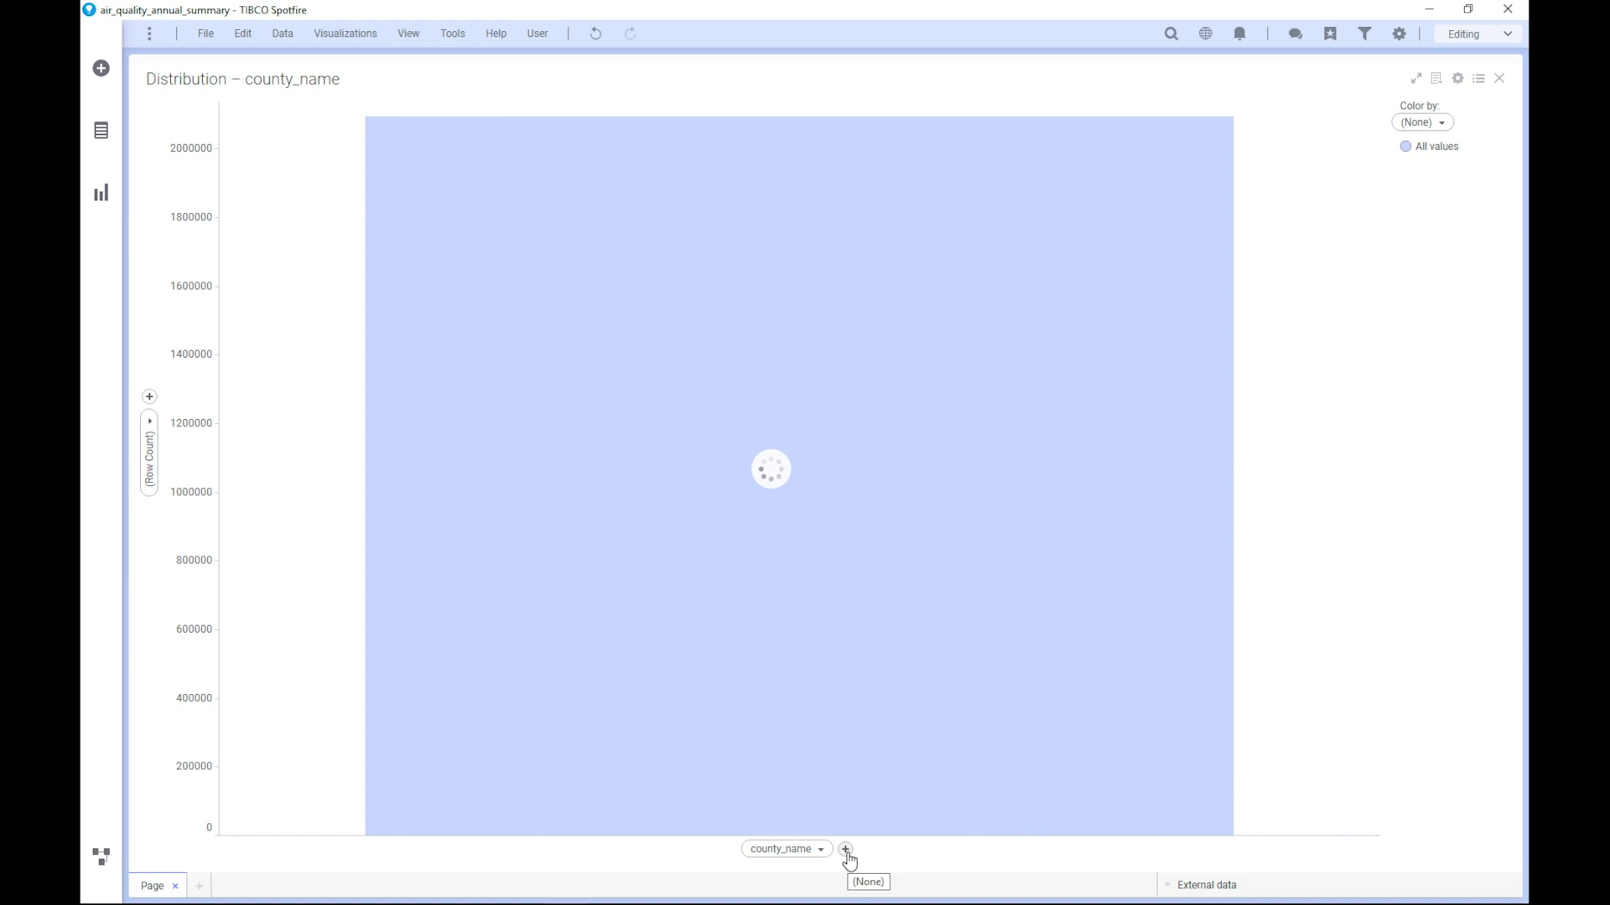
click(846, 850)
text(state)
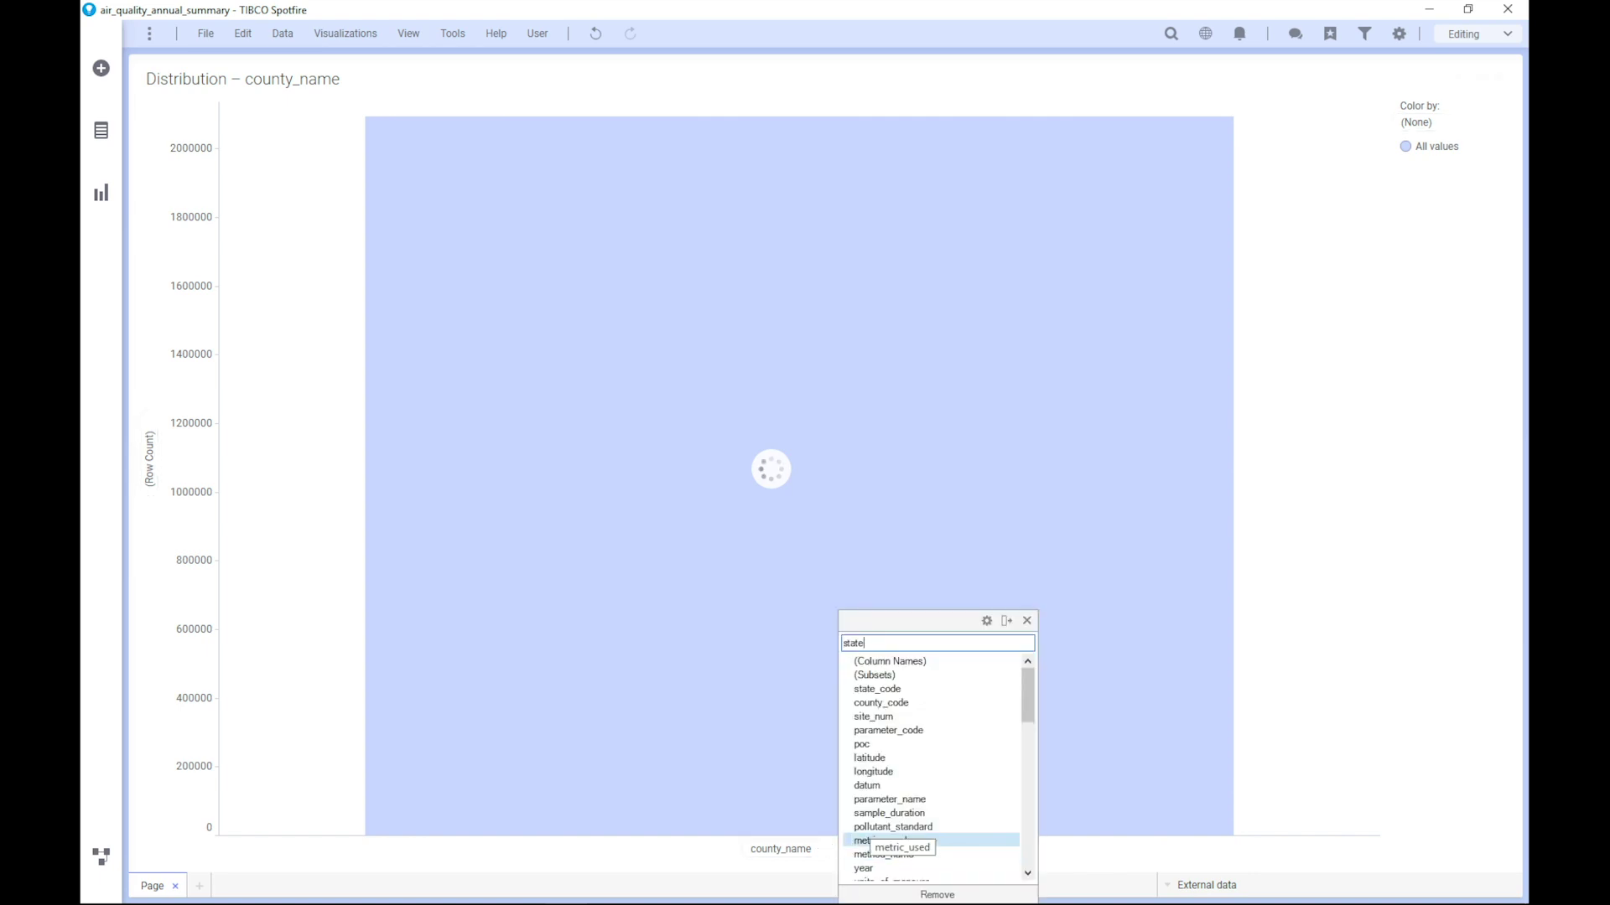
click(908, 676)
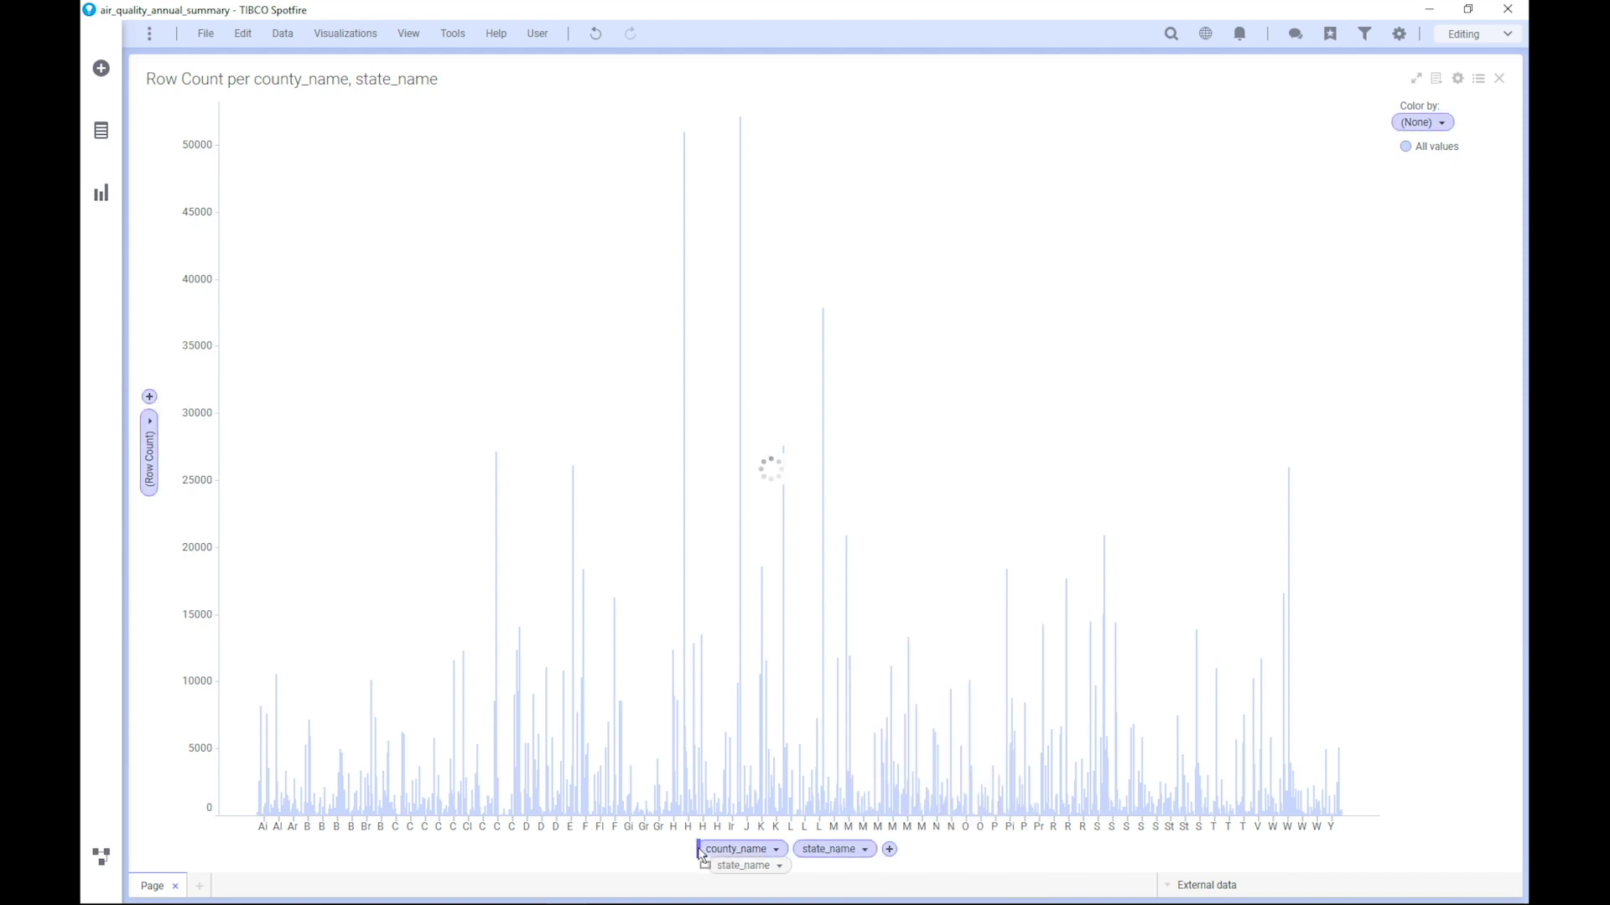
Put state_name before county_name and size the bars by Sum(Sample Duration (new))
drag(818, 849, 706, 856)
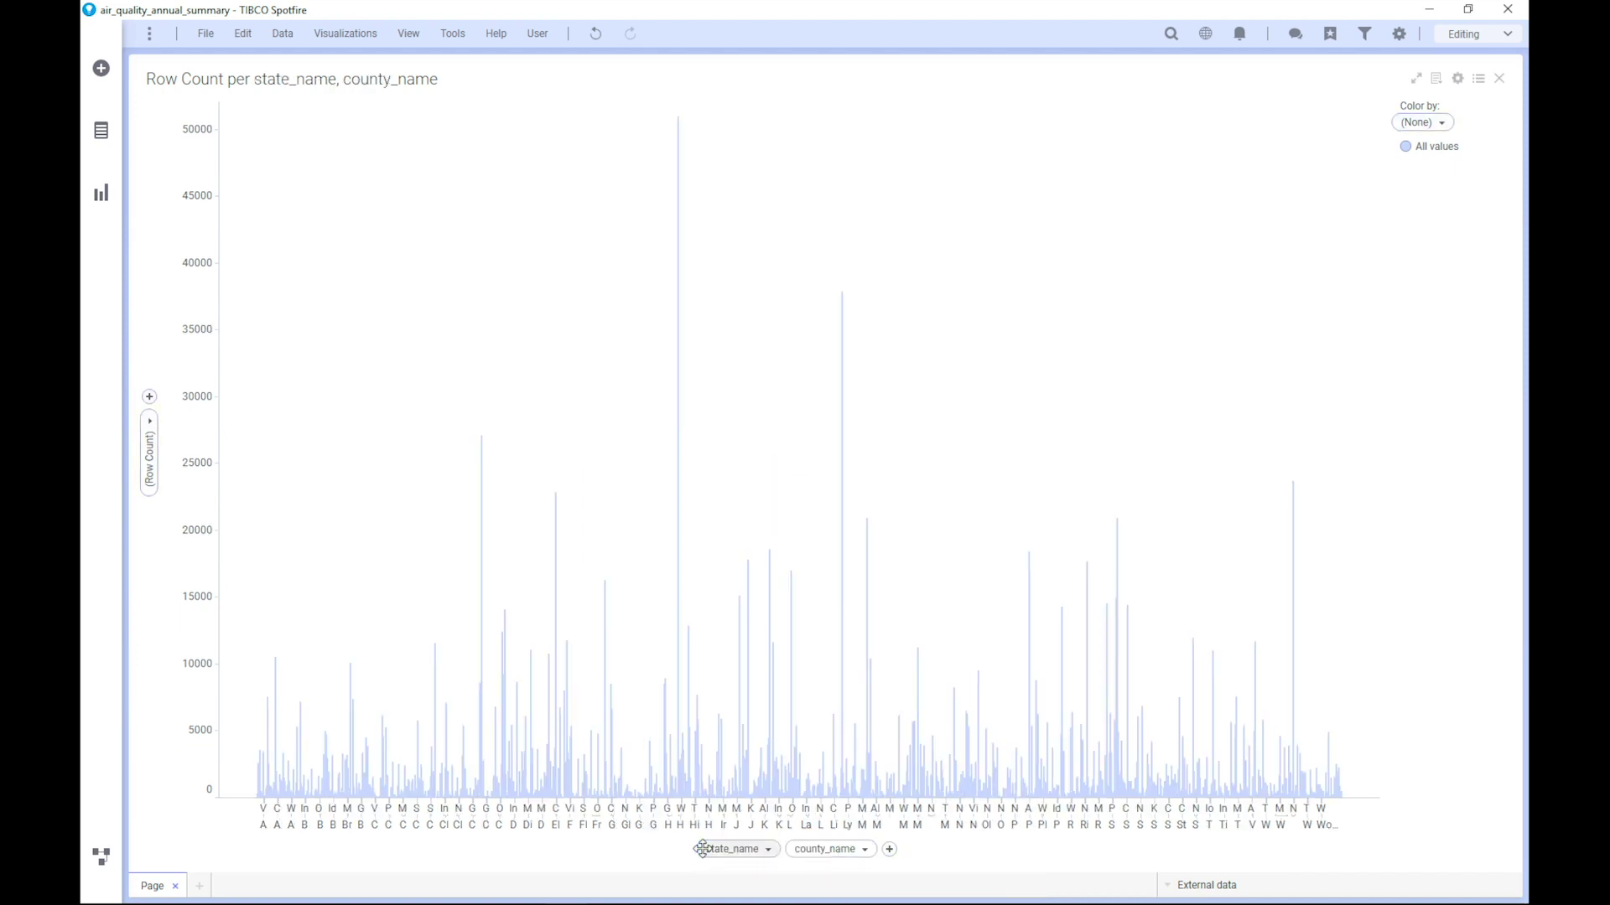
click(150, 444)
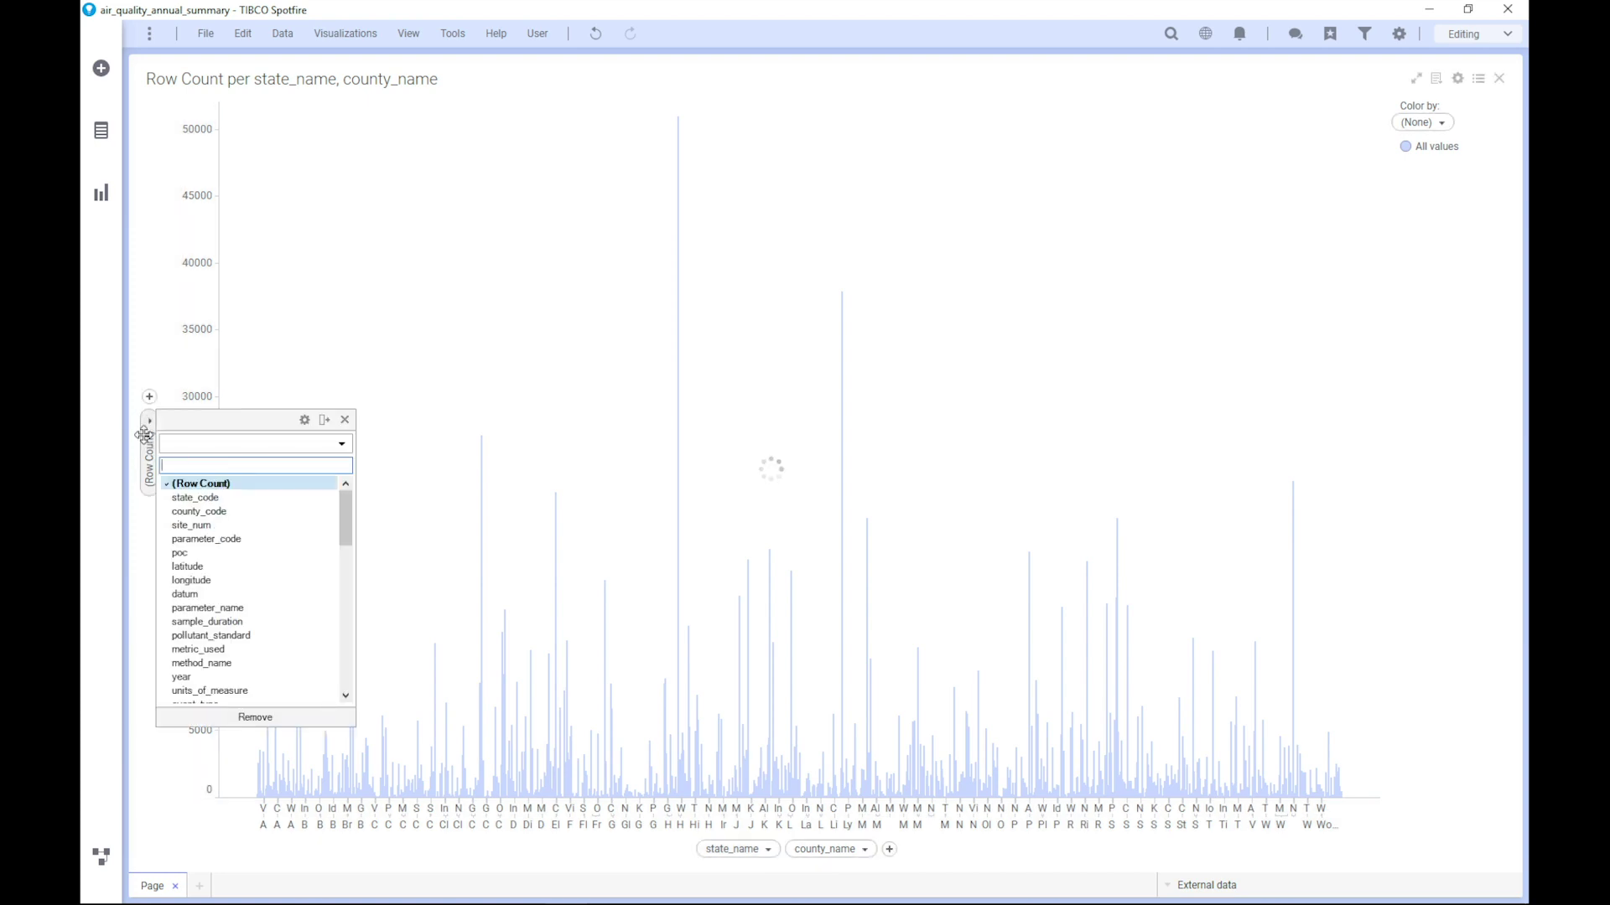
scroll(249, 556, down, 10)
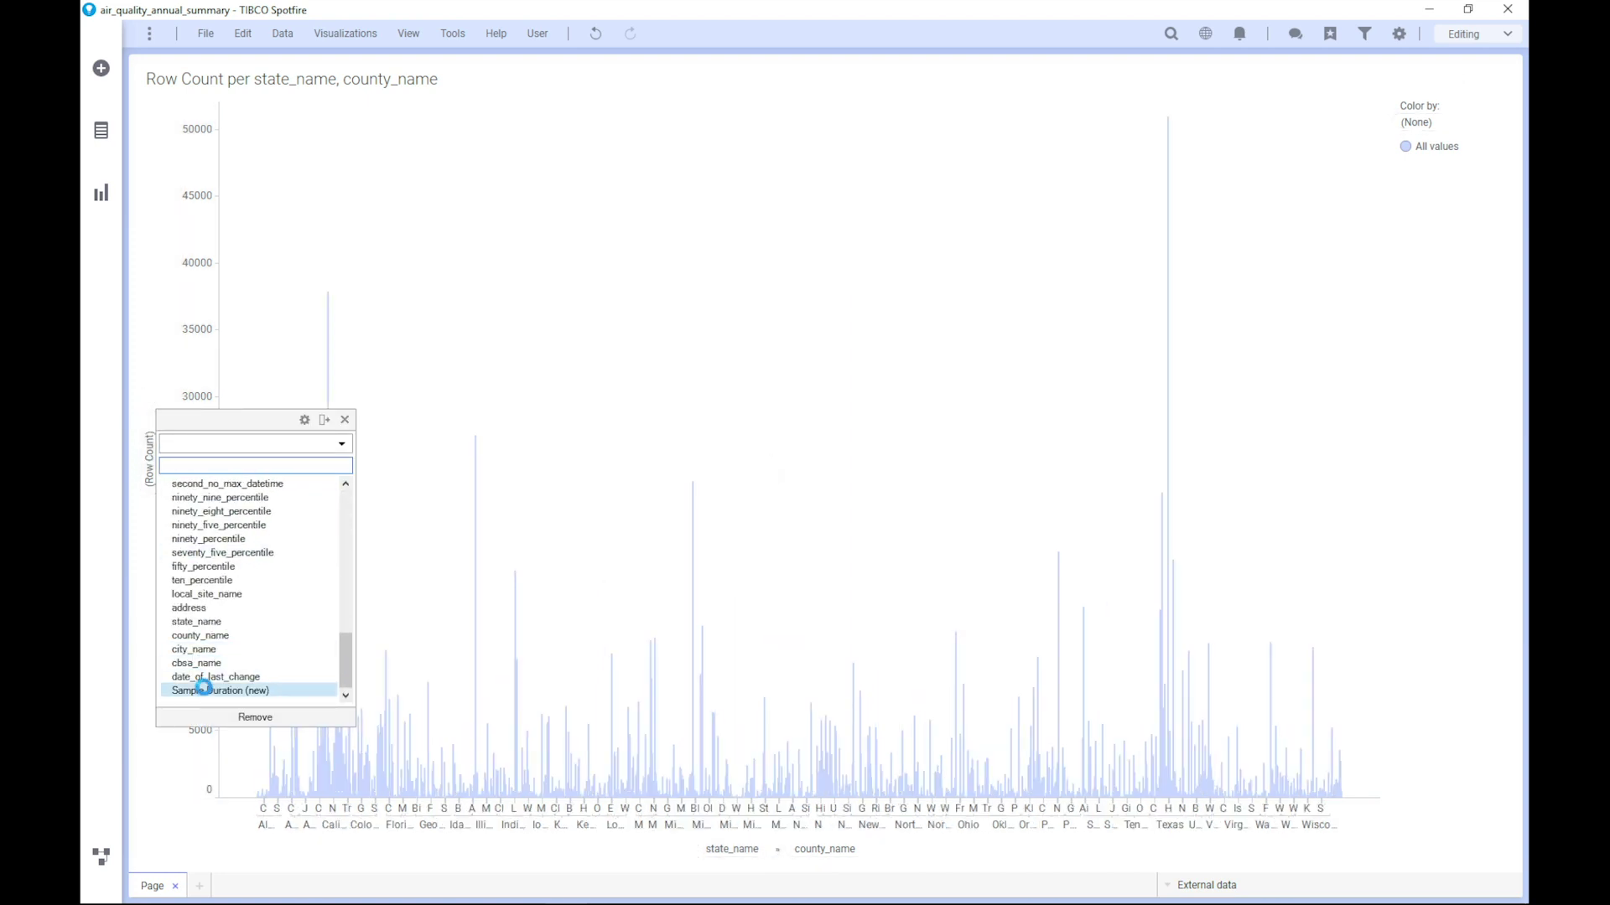
click(221, 692)
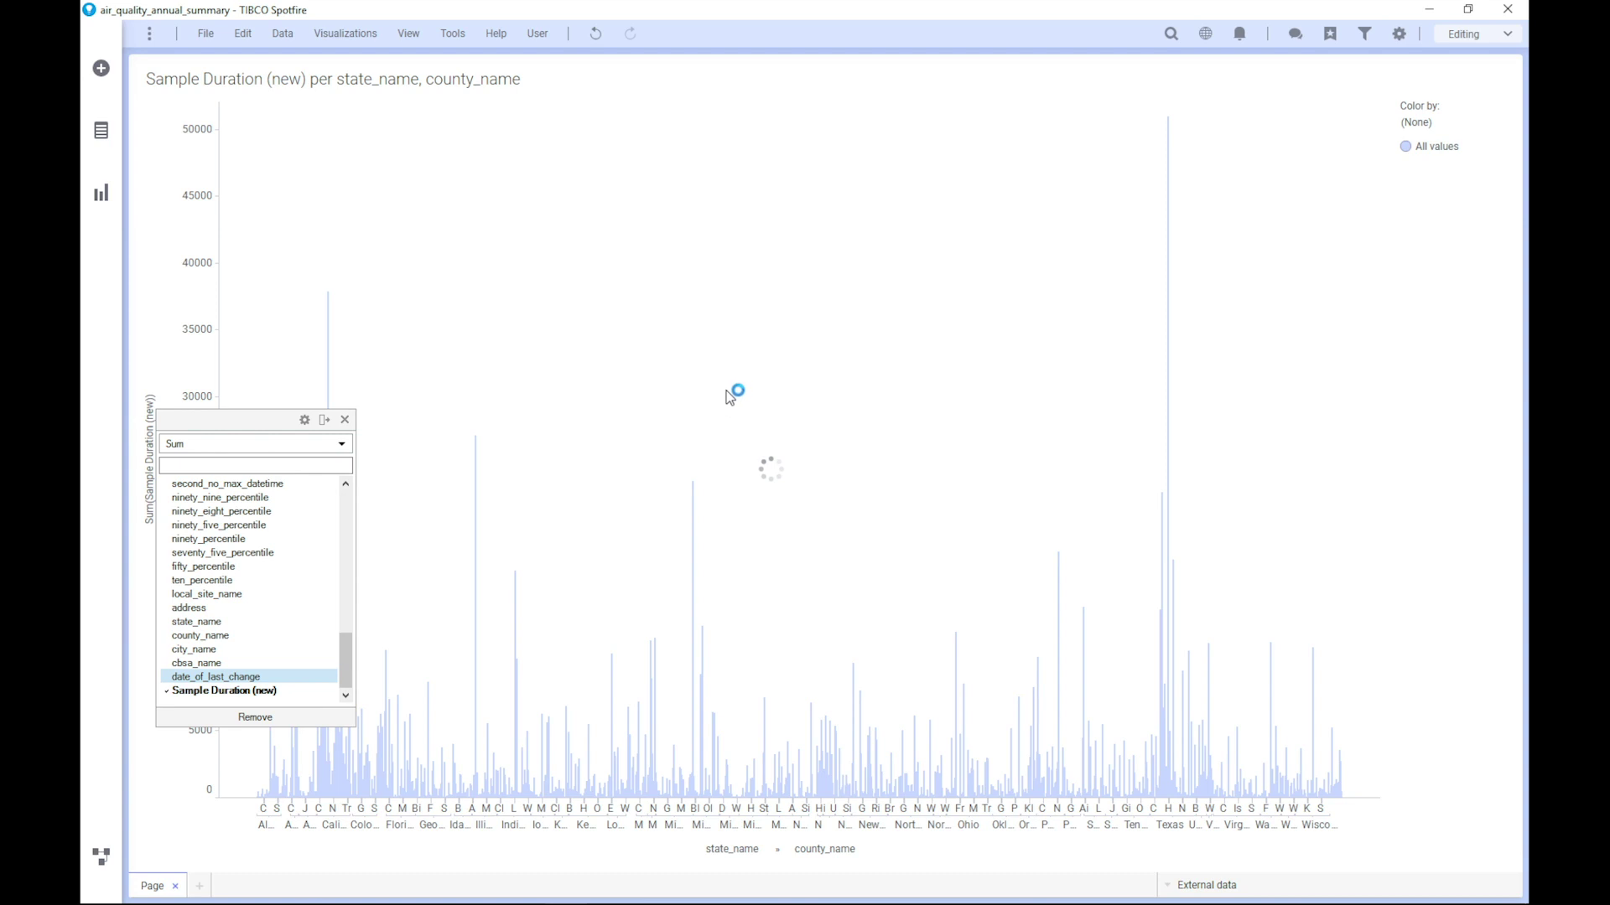
Switch the chart to horizontal bars and widen the label area to show full names
right_click(833, 476)
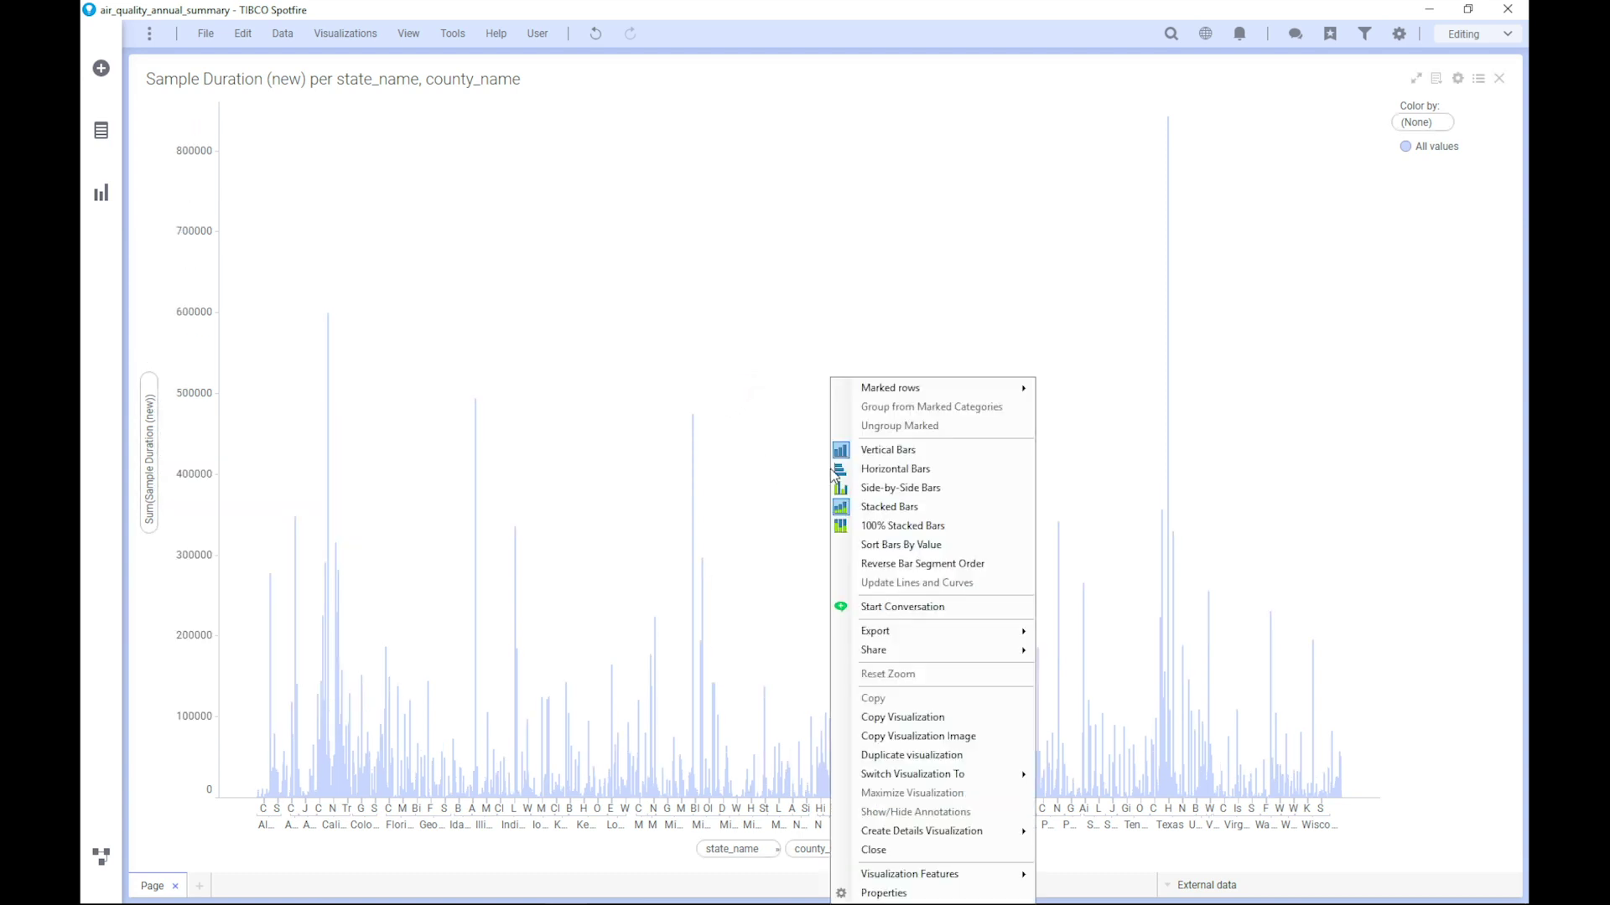
click(948, 471)
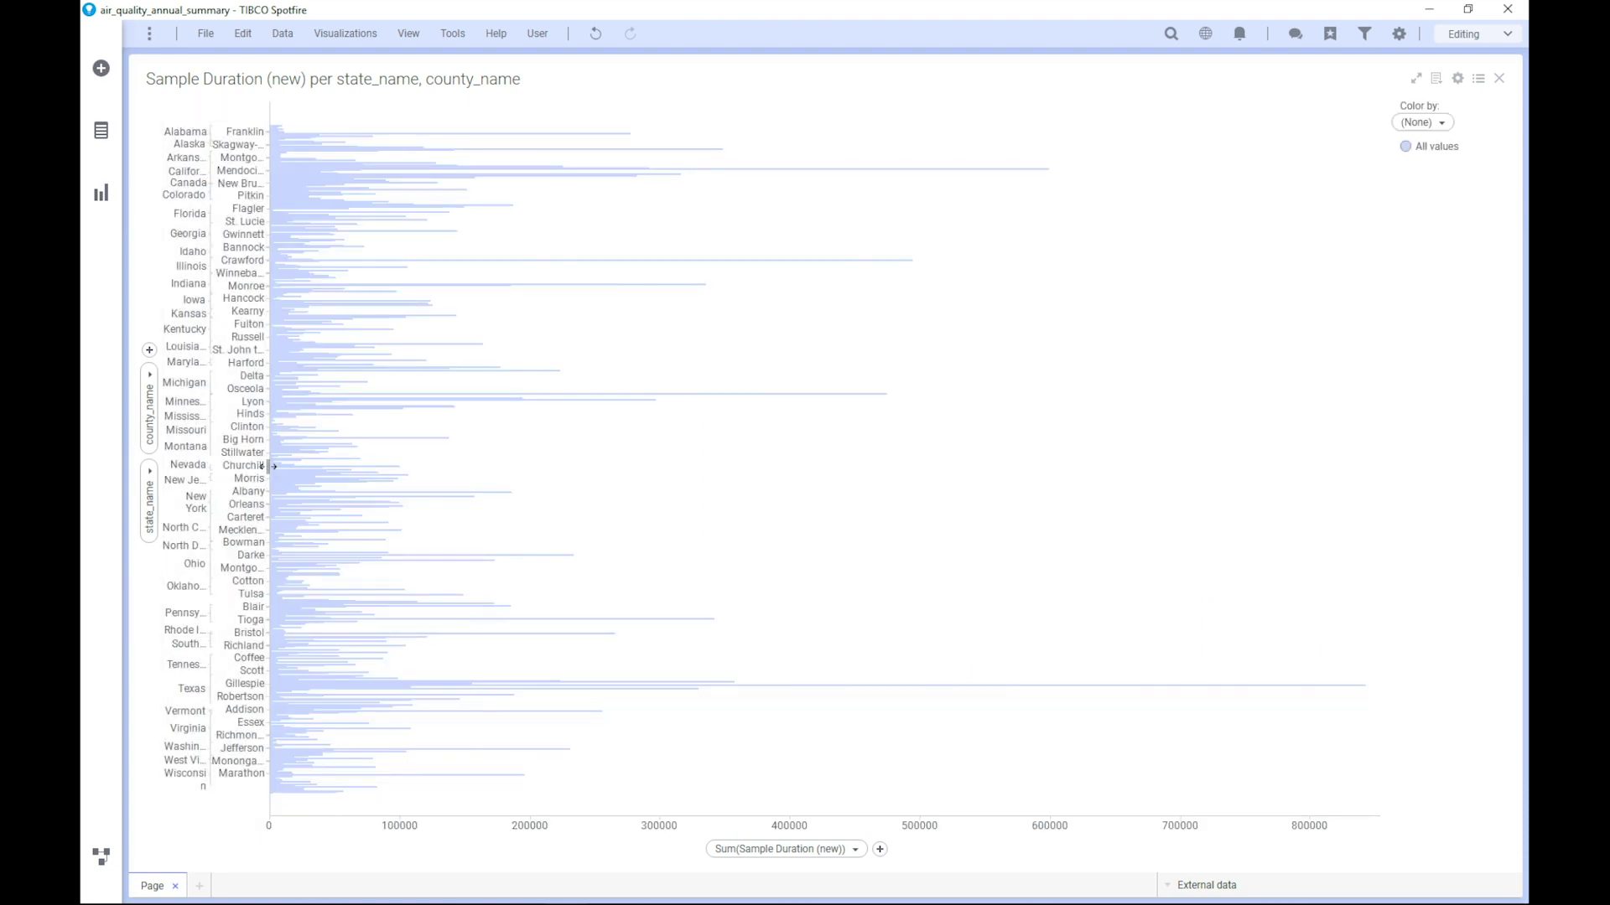
double_click(215, 475)
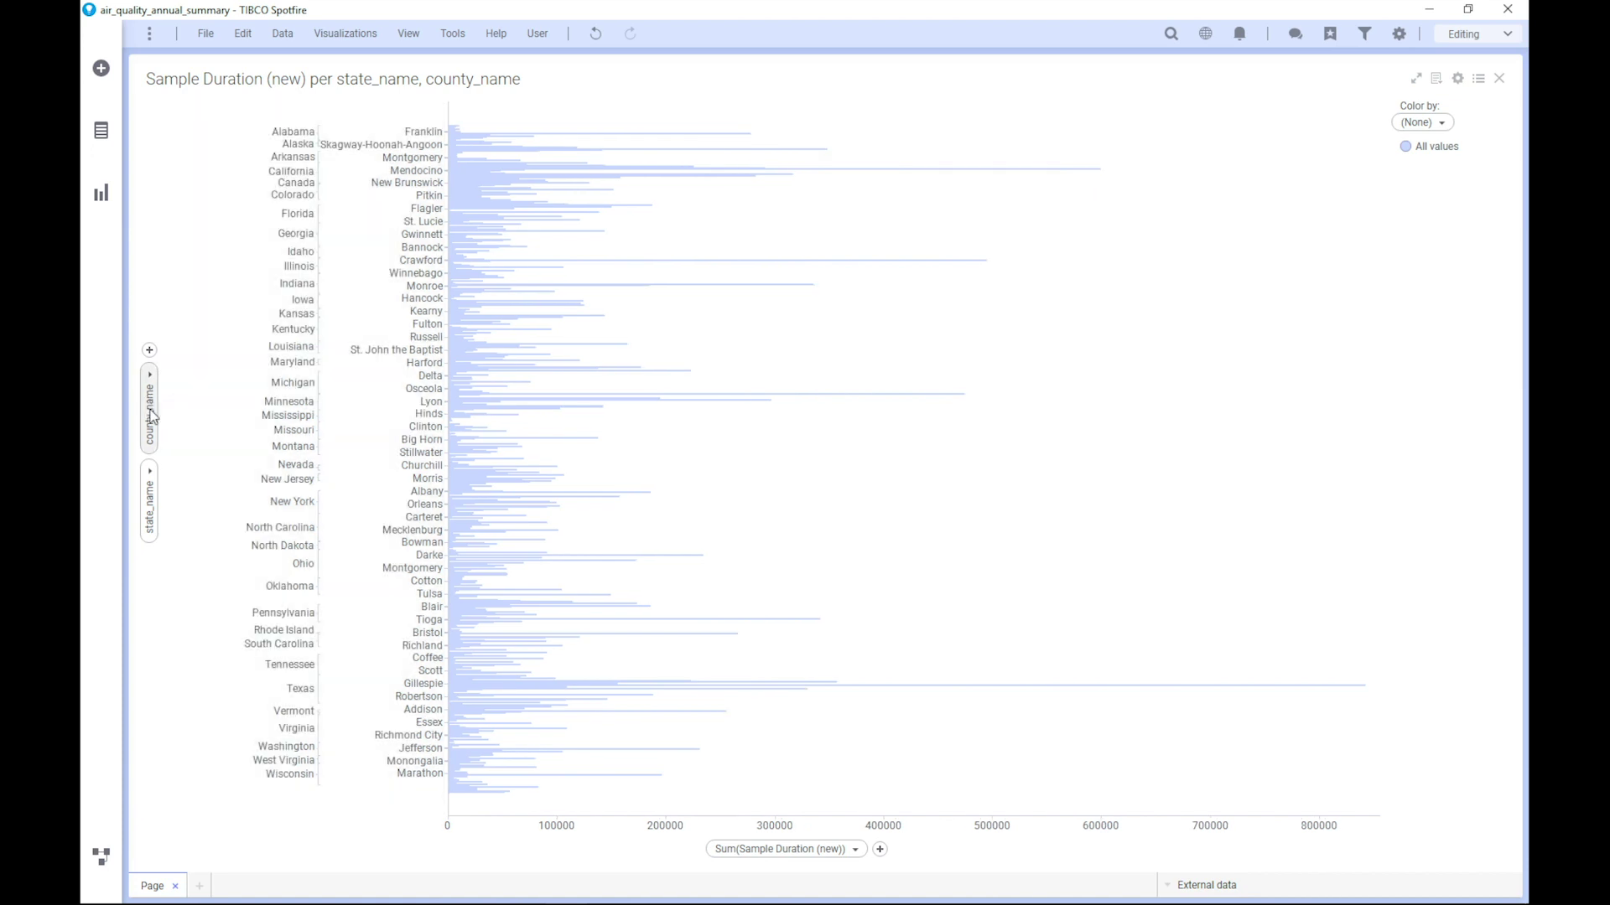
right_click(152, 416)
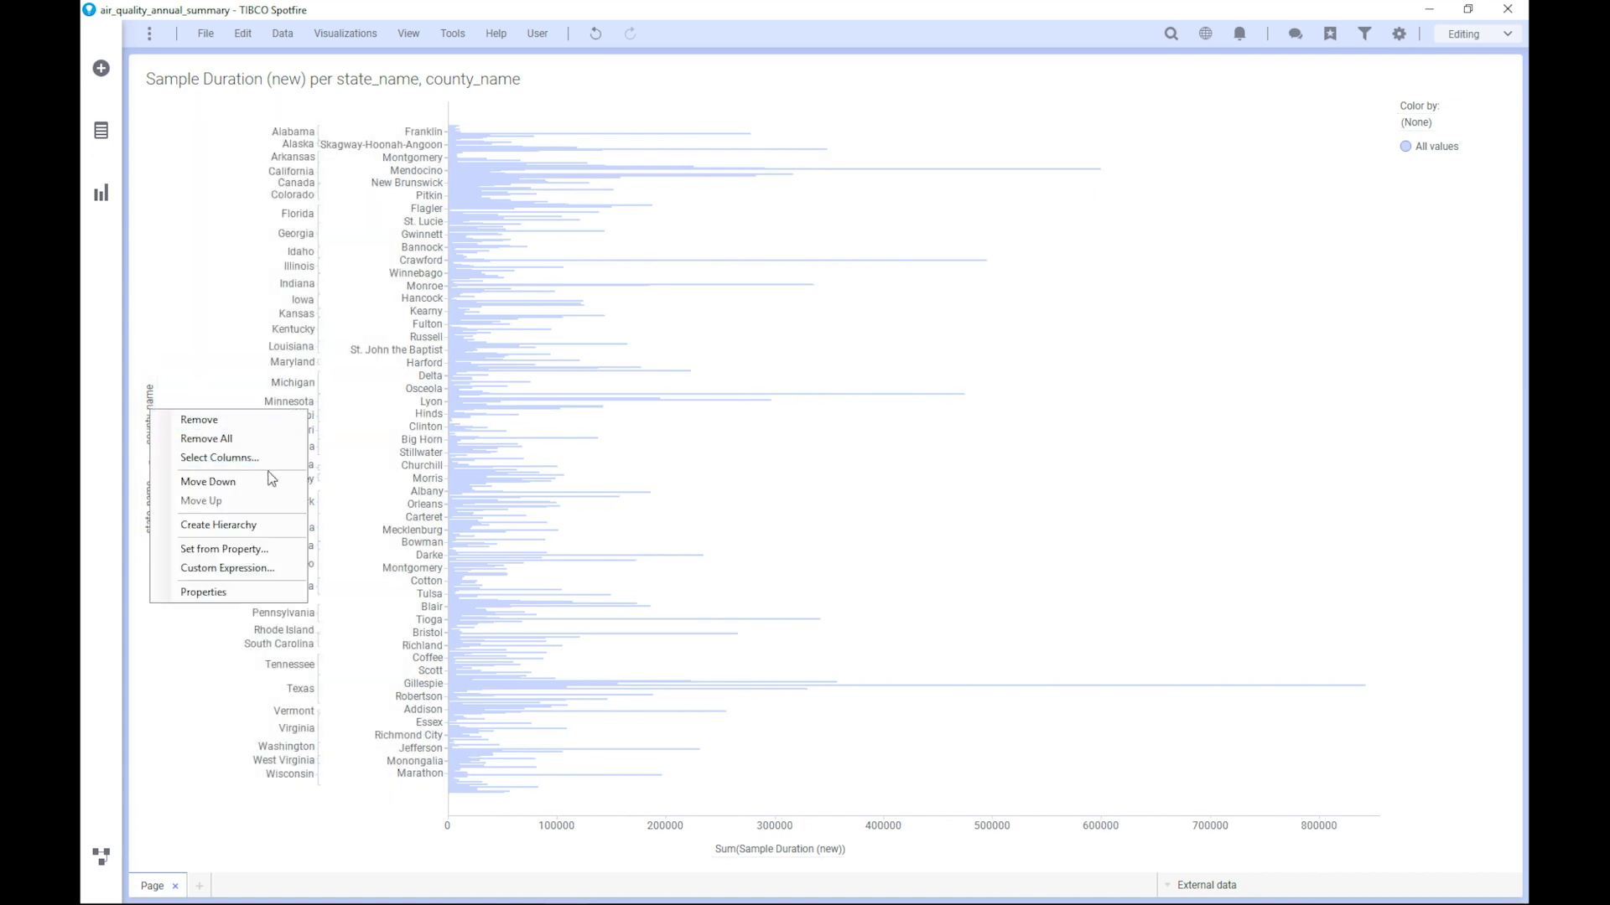
Combine state_name and county_name into a hierarchy shown at state_name level, coloured by state_name
click(250, 526)
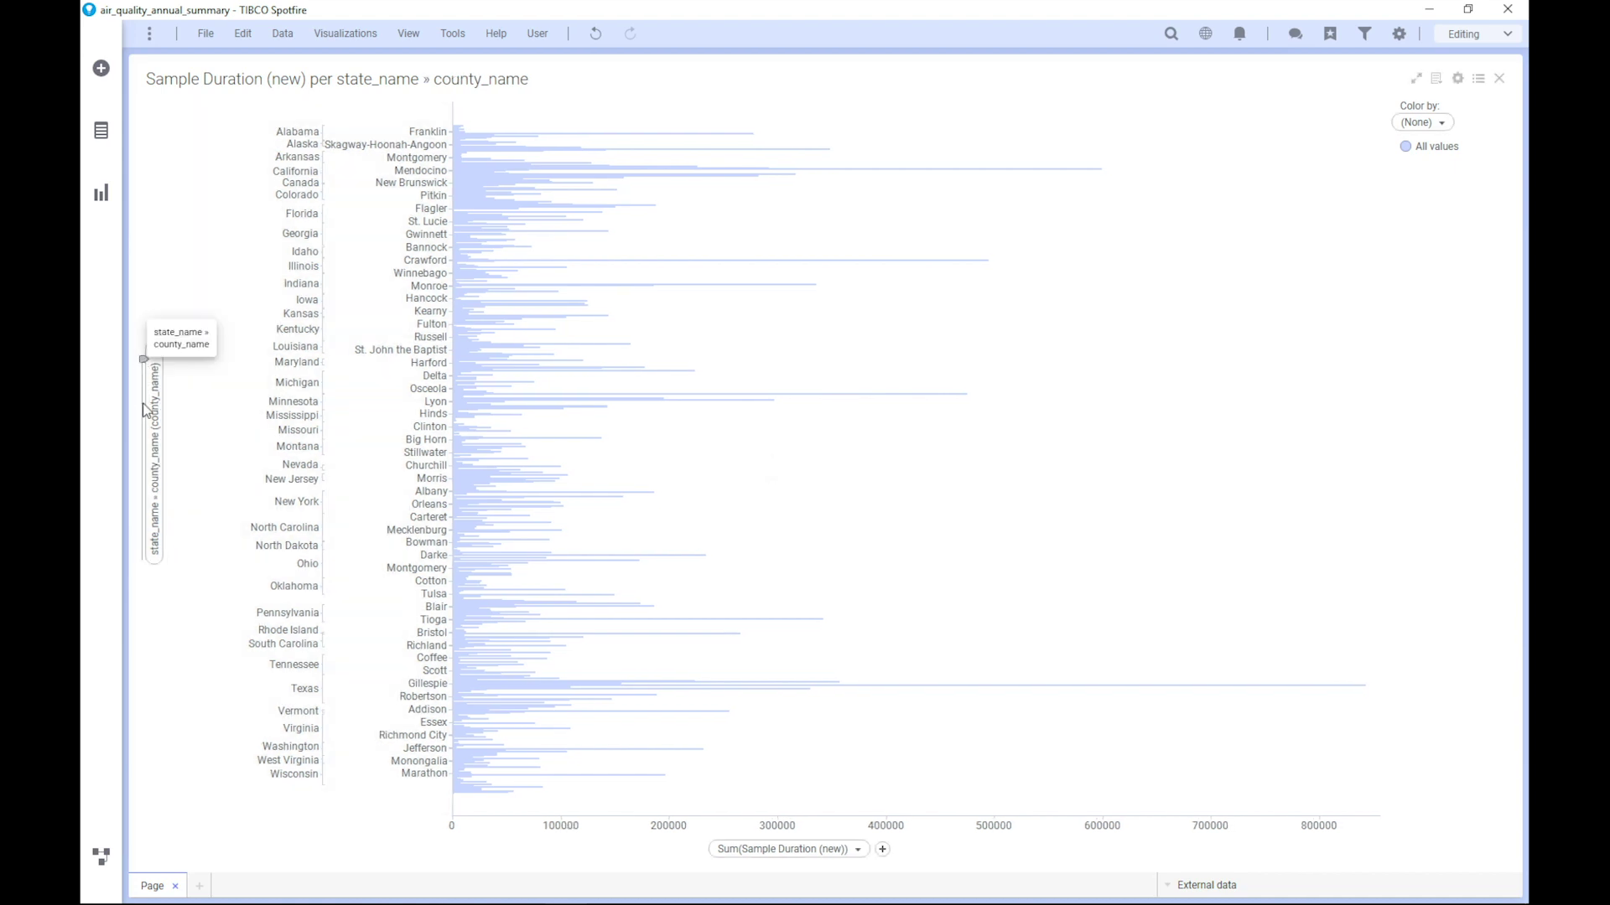
click(145, 553)
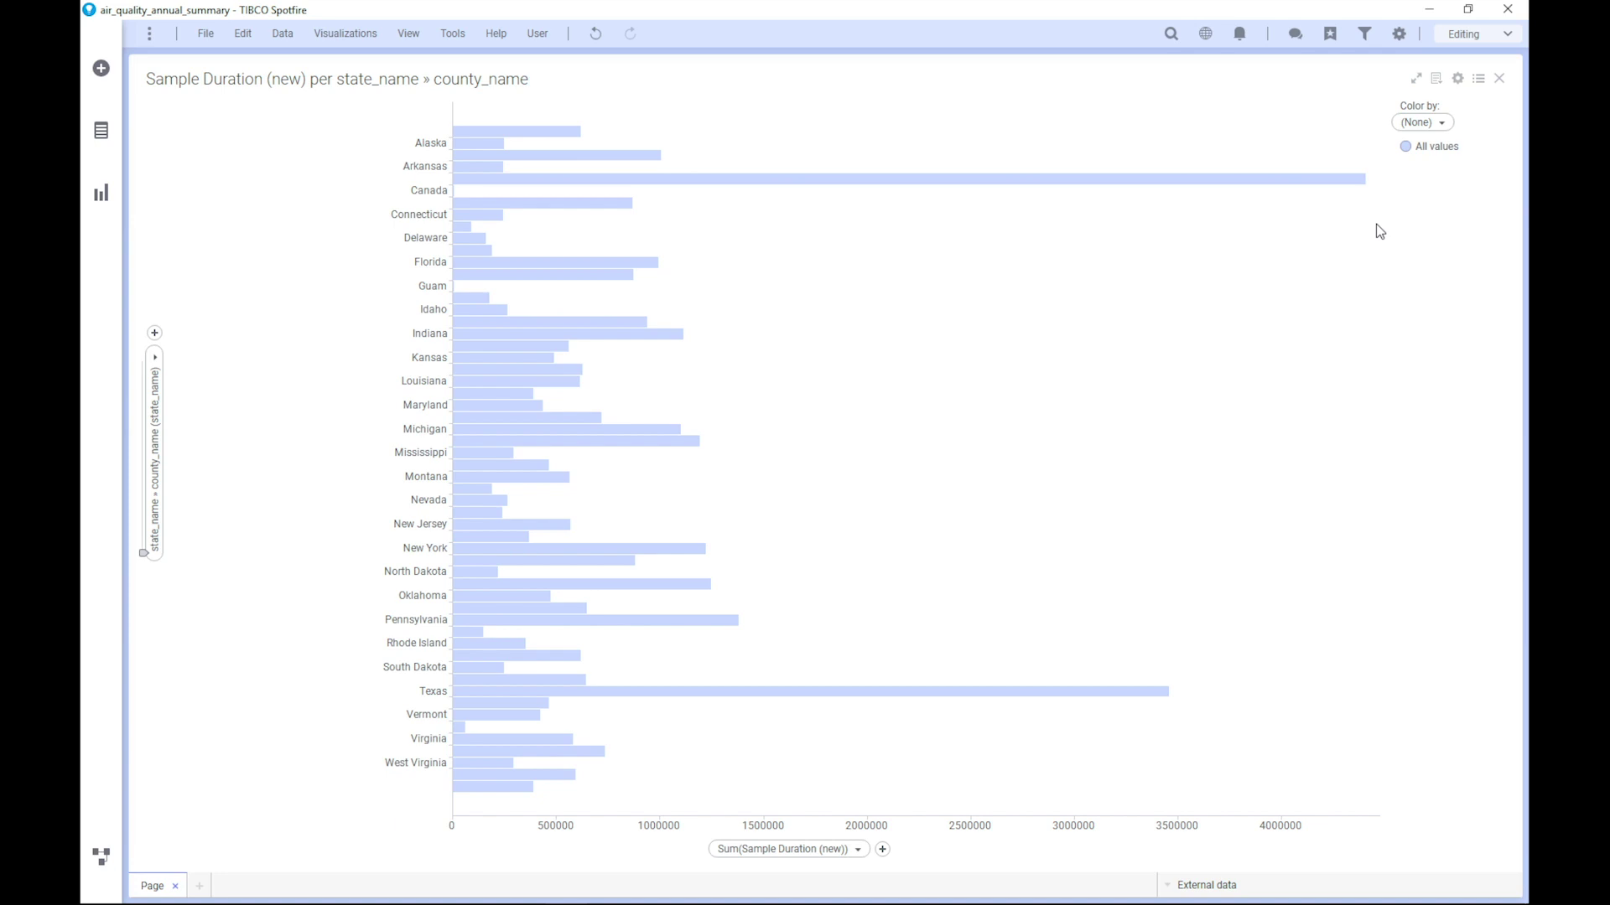
click(1441, 126)
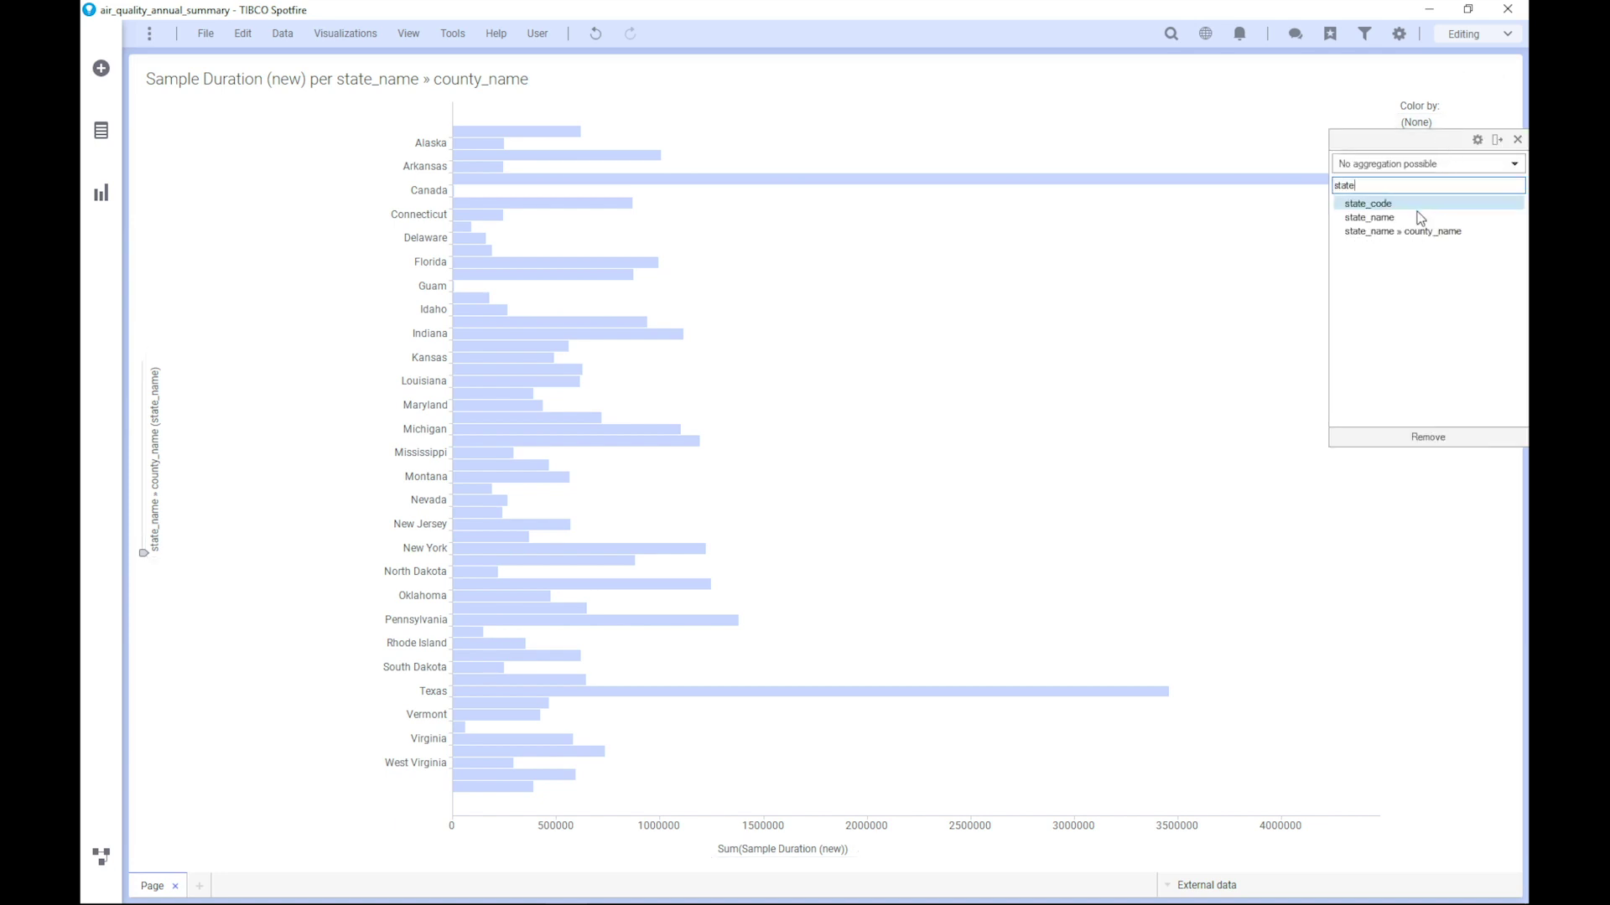
click(1414, 218)
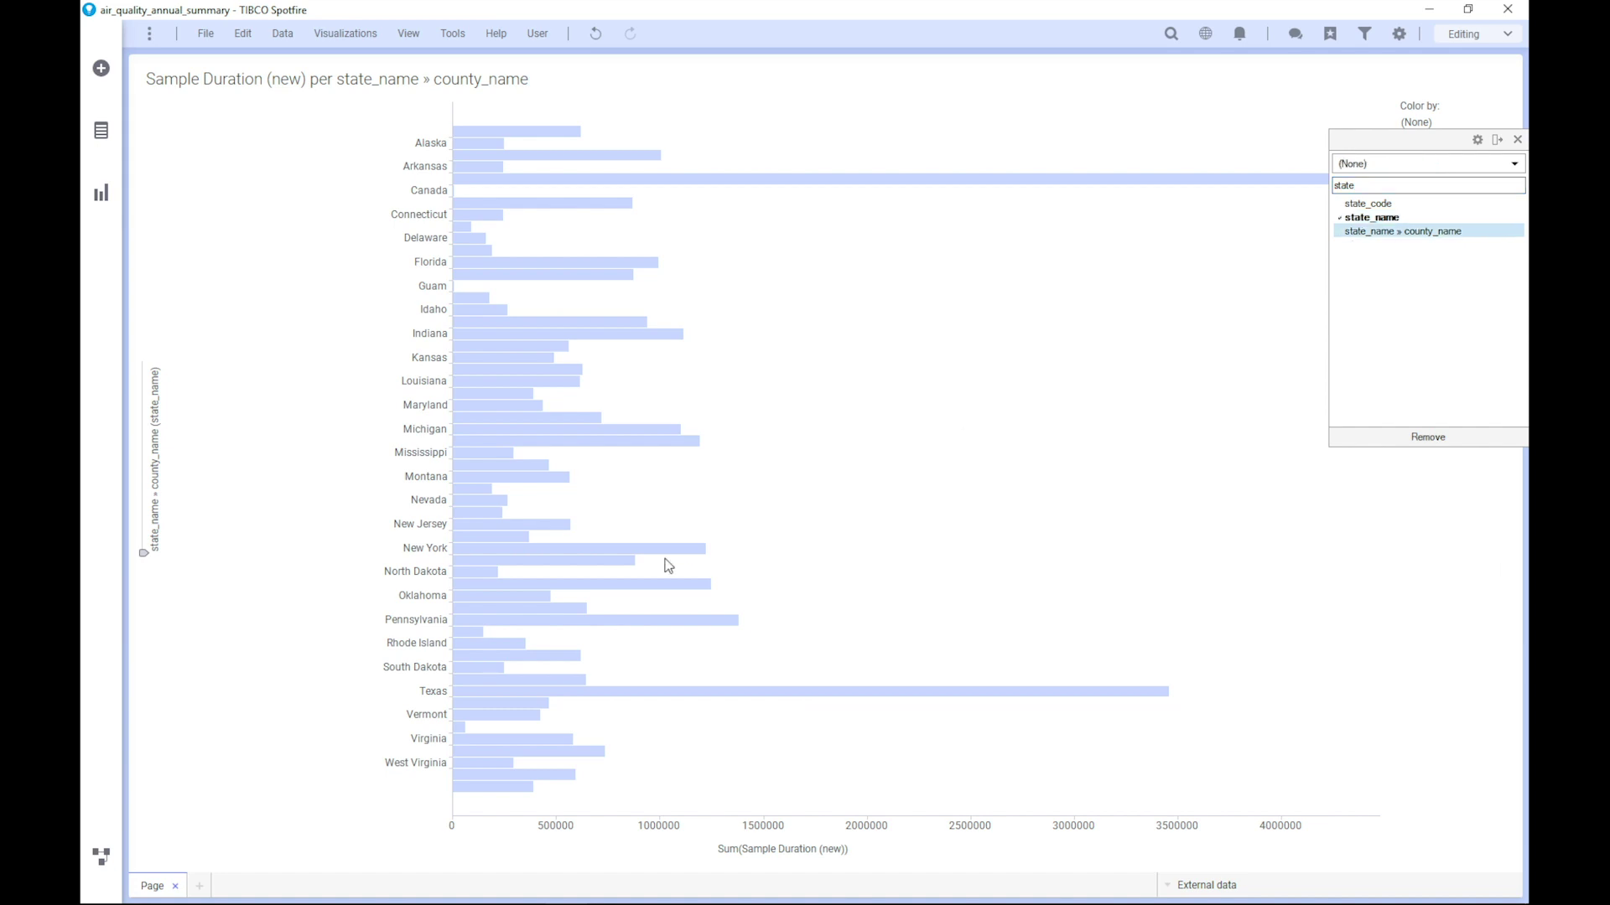
click(953, 428)
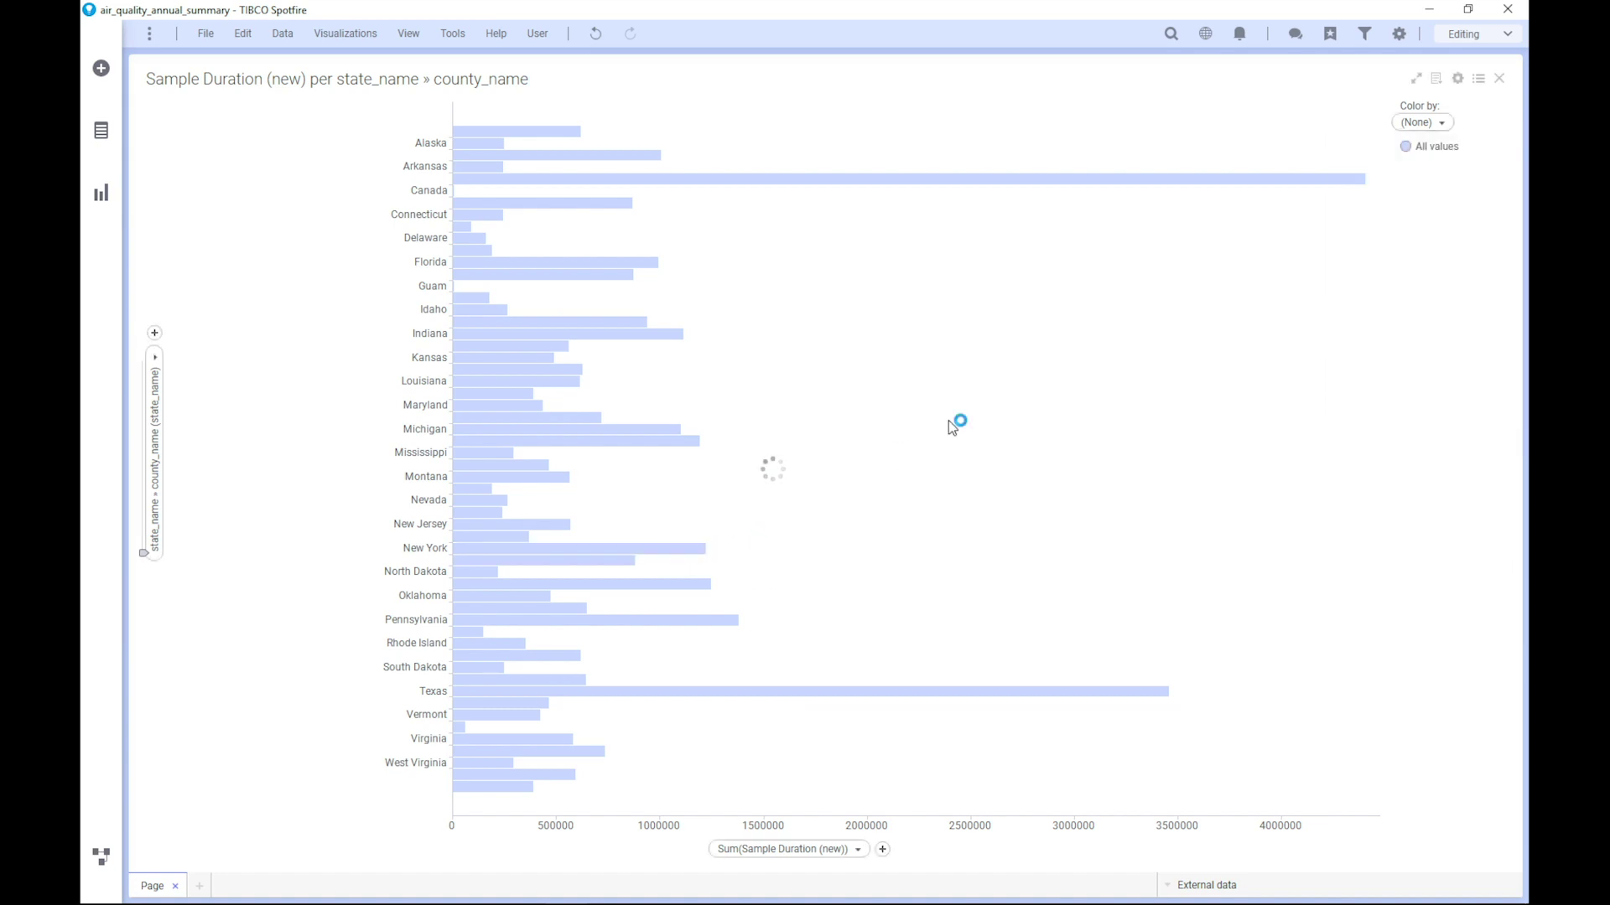